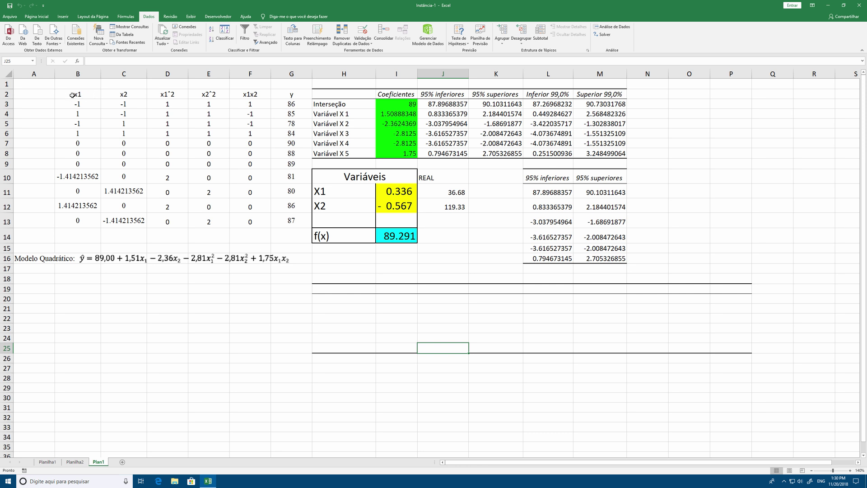
# - Fill the x1 and x2 columns, B2:C13, with yellow
pyautogui.moveTo(72, 94); pyautogui.dragTo(268, 222)
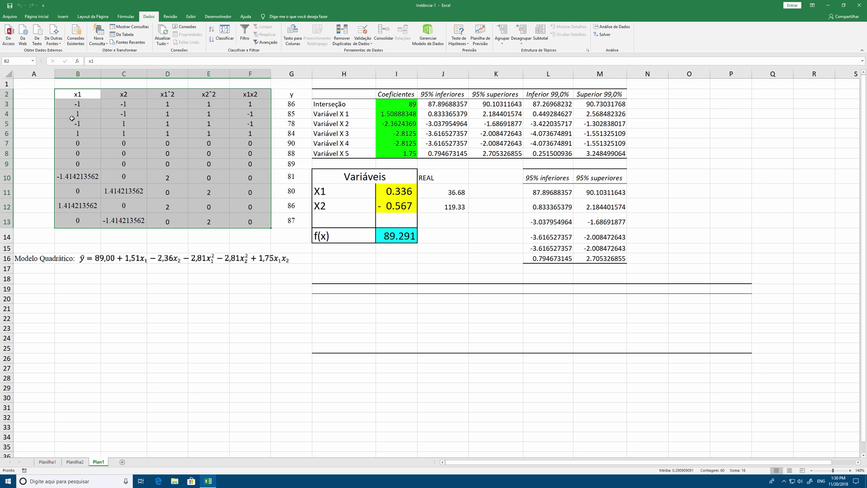
pyautogui.moveTo(81, 93); pyautogui.dragTo(132, 223)
pyautogui.click(29, 17)
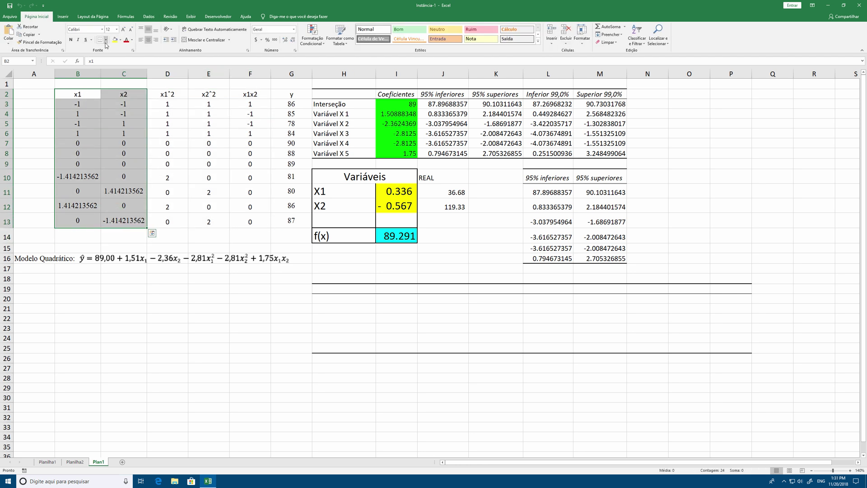
pyautogui.click(115, 39)
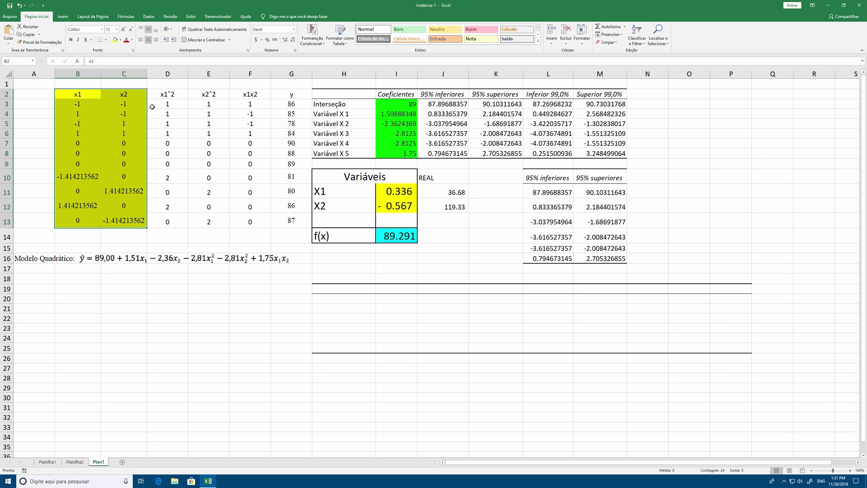
# - Fill the x1^2 and x2^2 columns, D2:E13, with orange
pyautogui.moveTo(169, 94); pyautogui.dragTo(214, 224)
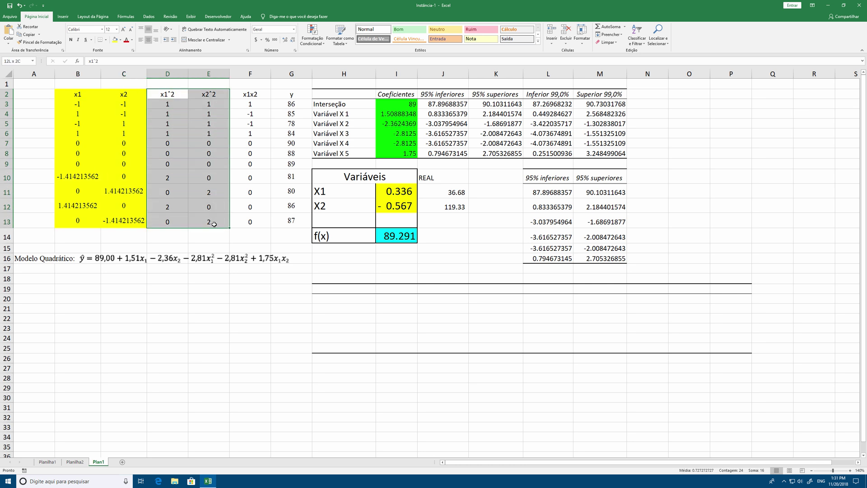
pyautogui.click(115, 40)
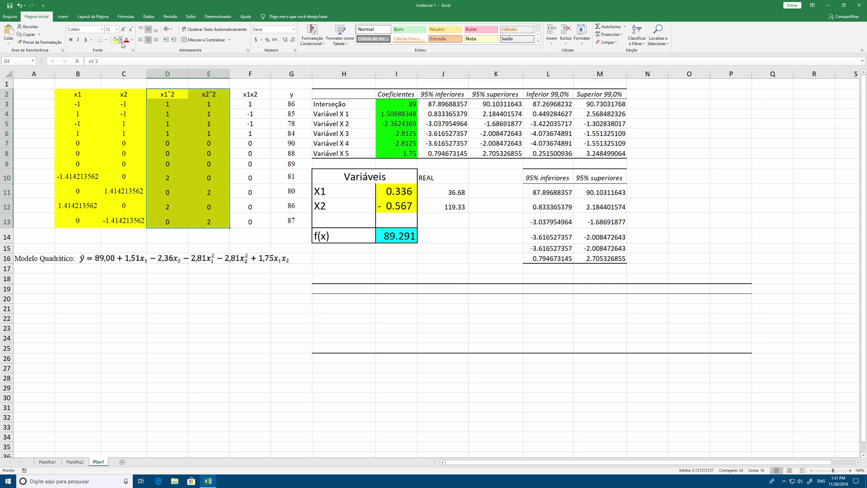
pyautogui.click(120, 40)
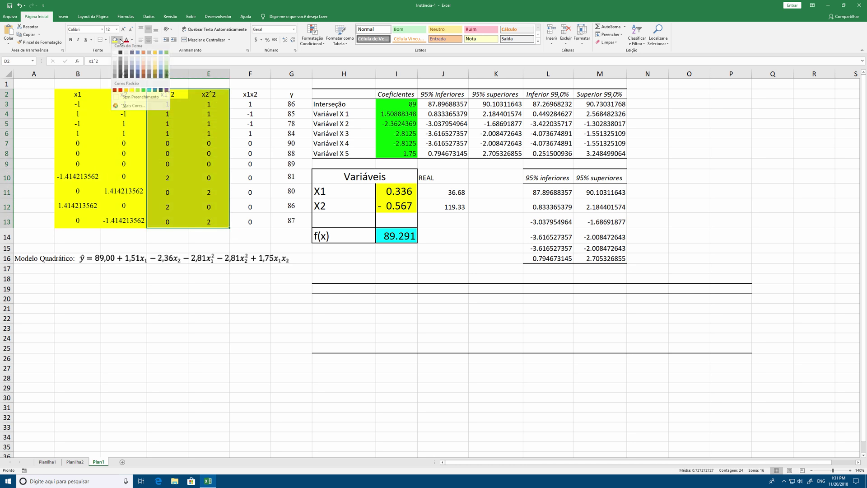
pyautogui.click(125, 93)
# - Fill the x1x2 interaction column, F2:F13, with light grey
pyautogui.moveTo(241, 94); pyautogui.dragTo(255, 222)
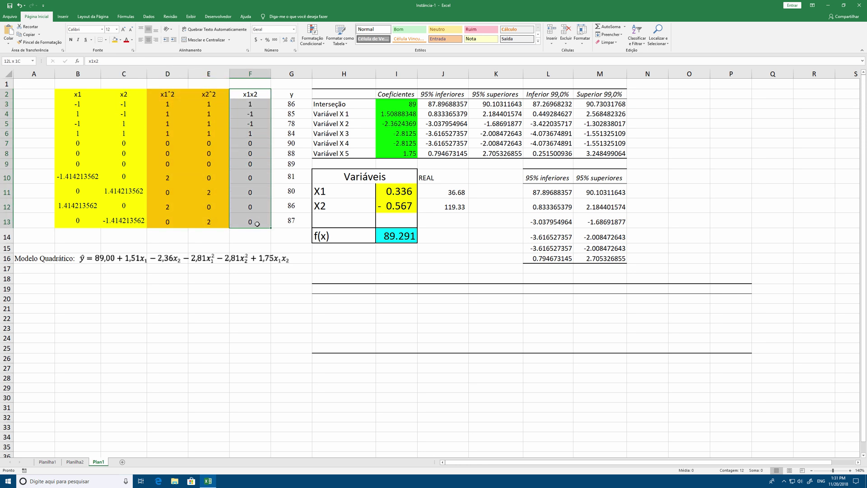
pyautogui.click(120, 40)
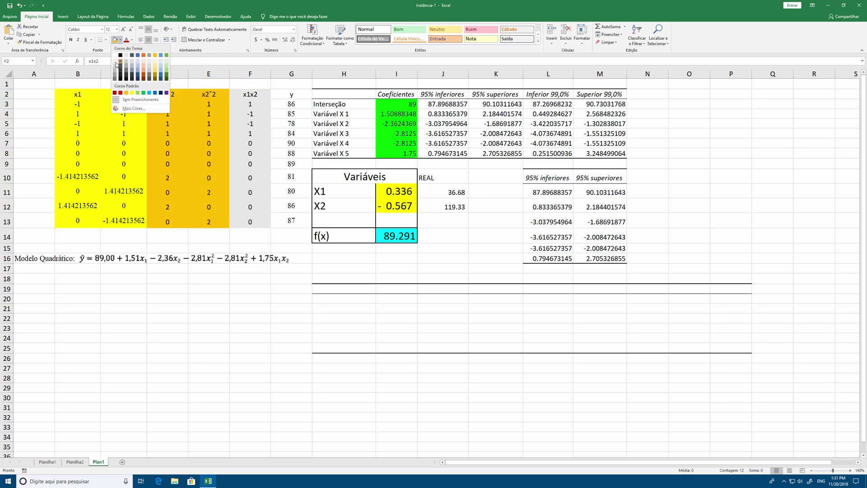
pyautogui.click(115, 59)
pyautogui.click(251, 153)
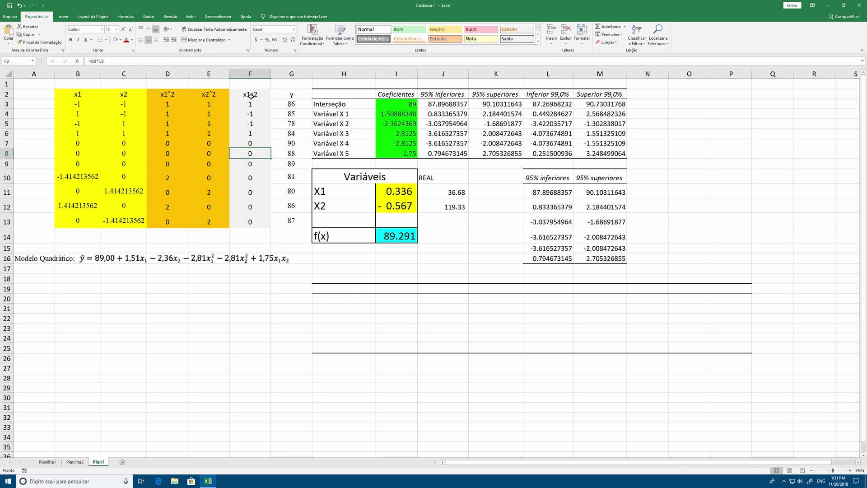
# - Replace the first x1^2 formula in D3 with =B3^2 and fill it down to D13
pyautogui.doubleClick(172, 104)
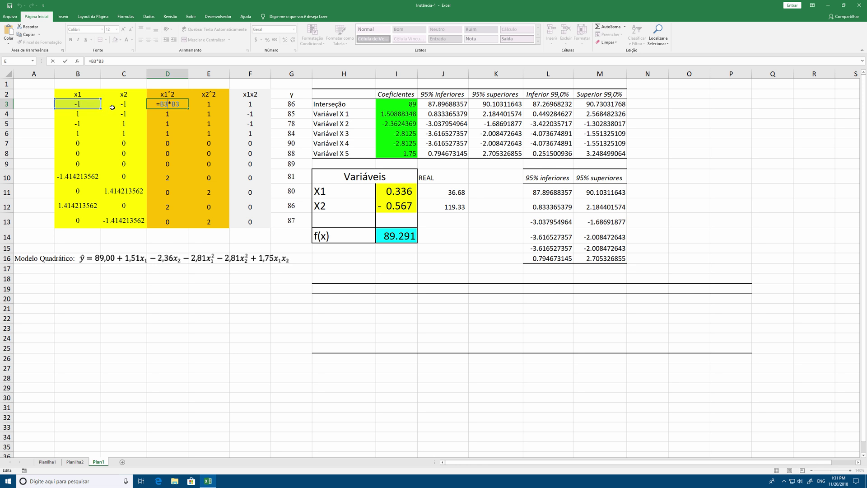
pyautogui.hotkey('ctrl', 'Return')
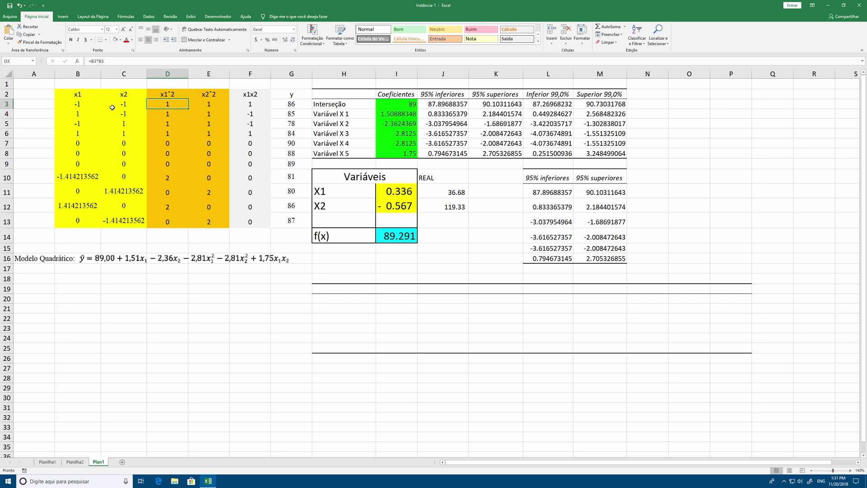
pyautogui.write('=')
pyautogui.click(67, 104)
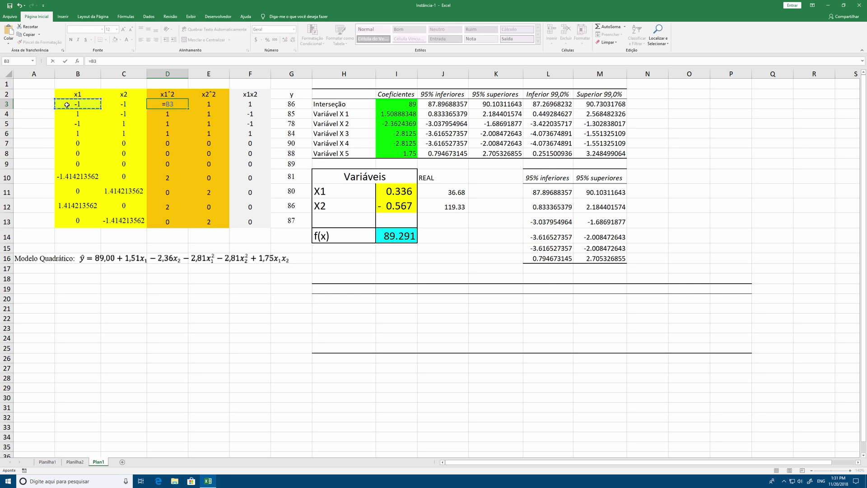
pyautogui.write('^2')
pyautogui.press('Return')
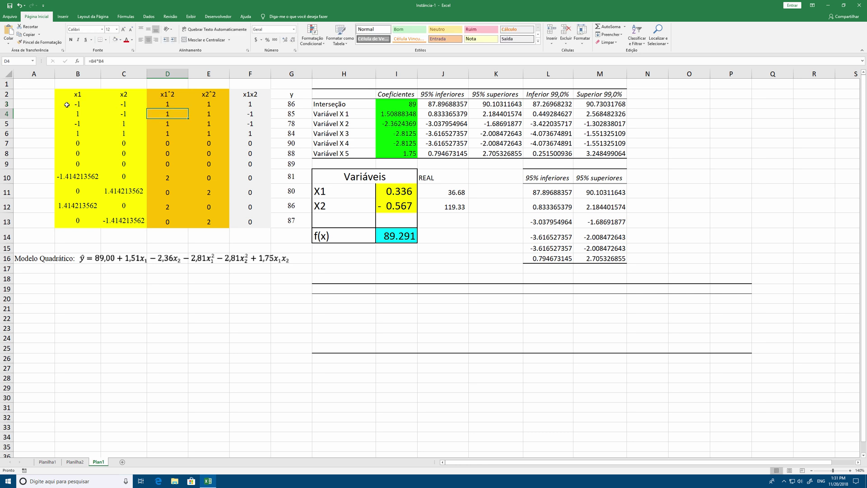
pyautogui.click(175, 102)
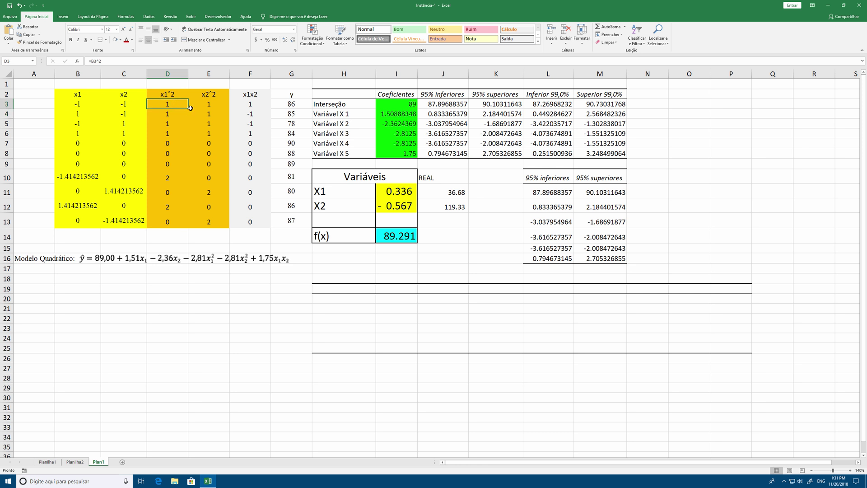
pyautogui.moveTo(189, 108); pyautogui.dragTo(179, 225)
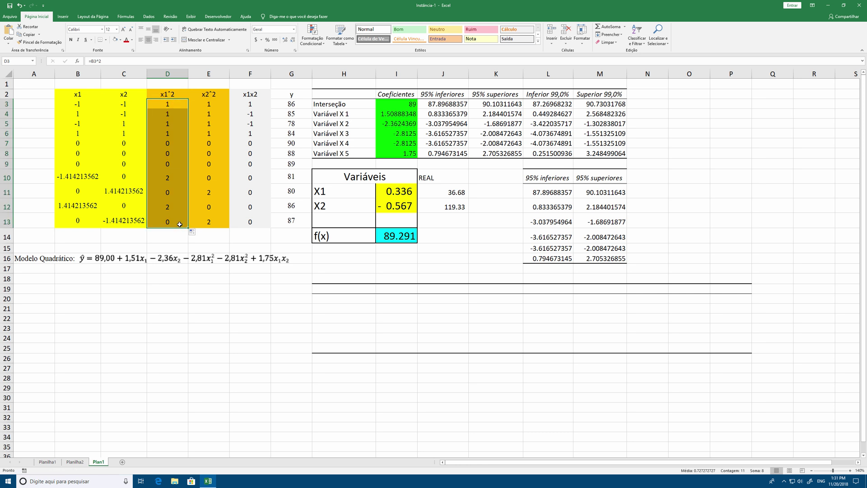
# - Inspect the formulas in the first x2^2 and x1x2 cells, E3 and F3, without changing them
pyautogui.click(214, 105)
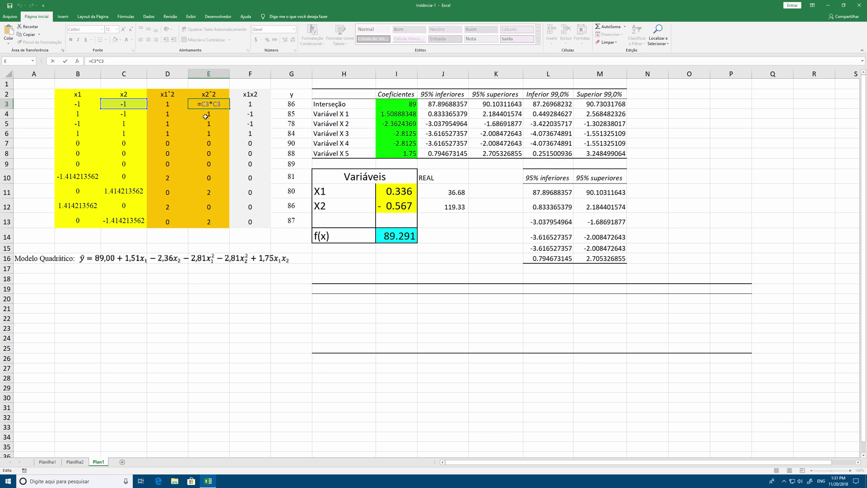
pyautogui.doubleClick(243, 103)
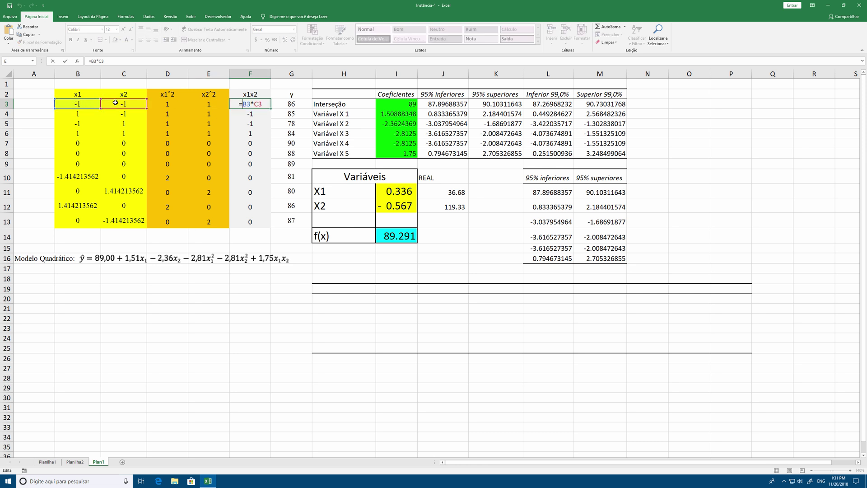
pyautogui.press('Escape')
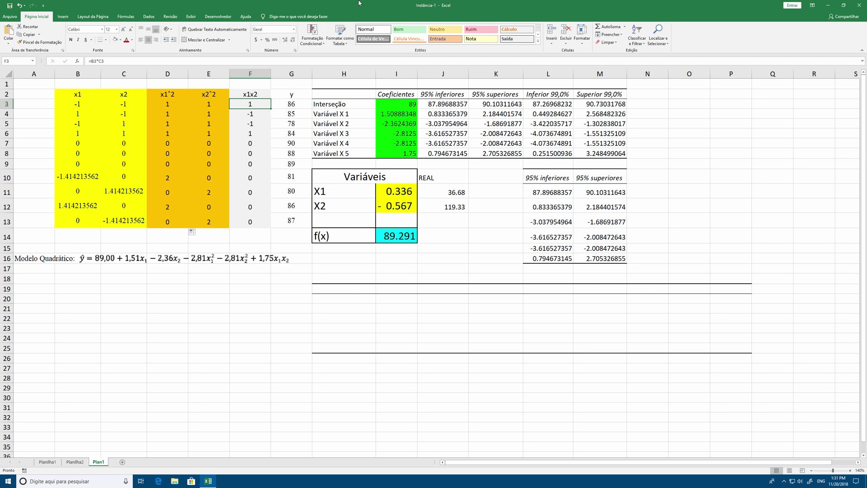
# - Start a Regression from the data analysis tools and set the Y input range to $G$3:$G$13
pyautogui.click(149, 17)
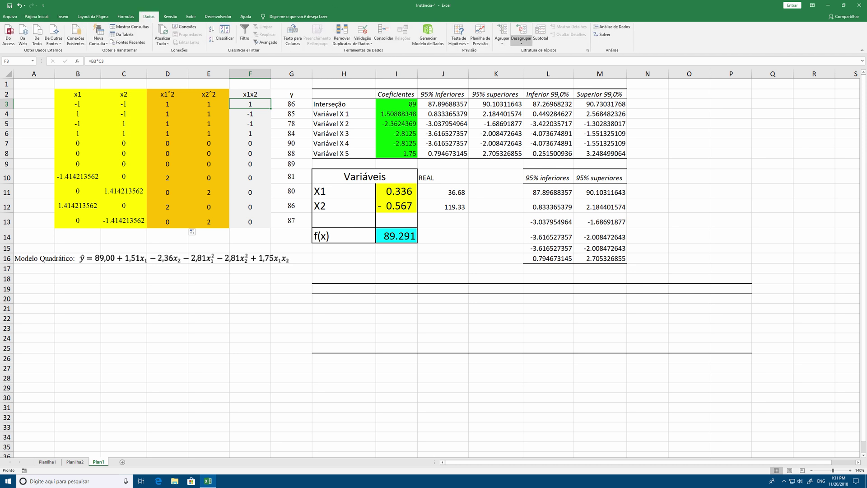
pyautogui.click(611, 27)
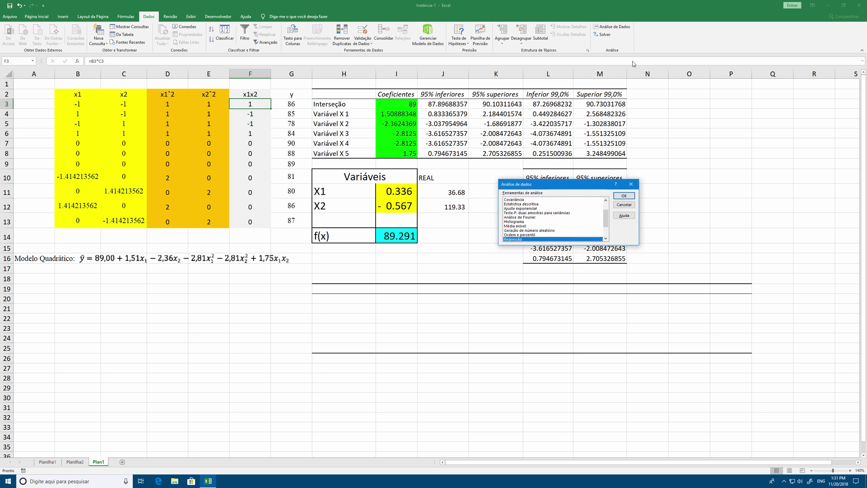
pyautogui.press('Return')
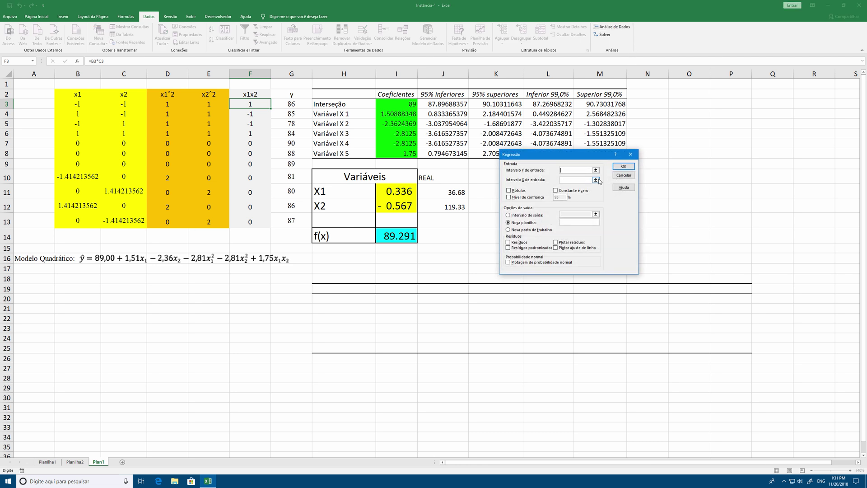
pyautogui.click(597, 171)
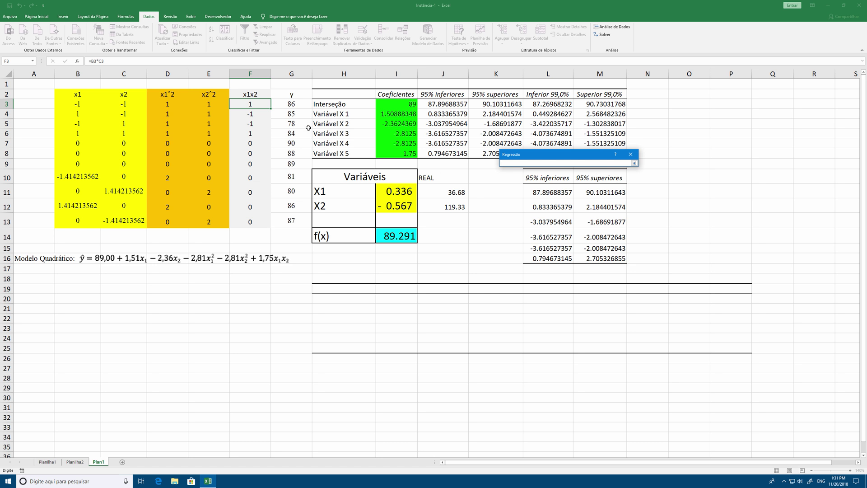
pyautogui.moveTo(294, 102); pyautogui.dragTo(297, 217)
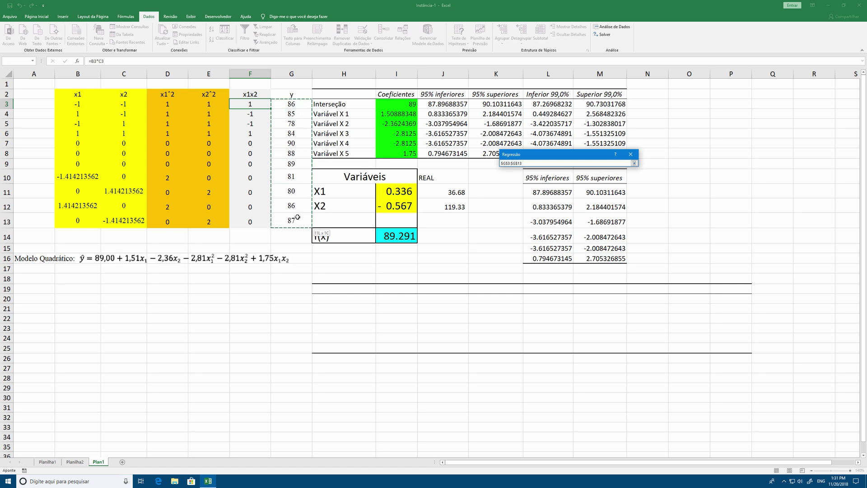
pyautogui.press('Return')
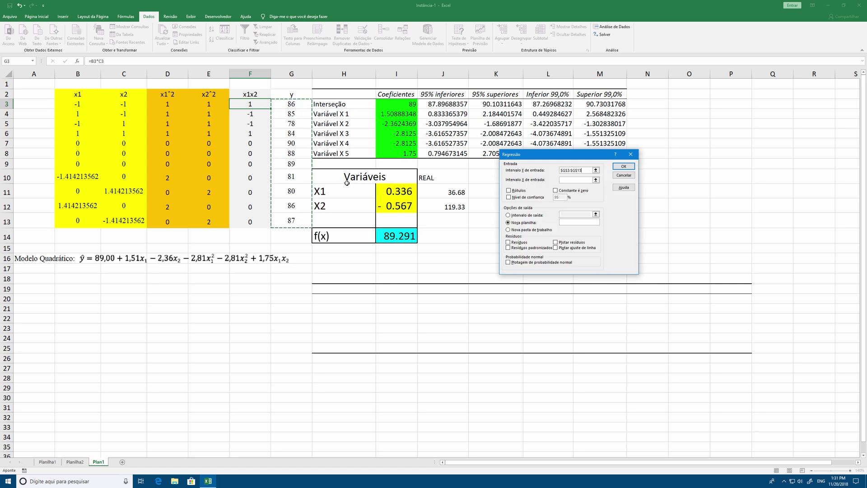
# - Set the X input range to $B$3:$F$13, enable the 95% confidence level and run the regression to a new sheet
pyautogui.click(572, 181)
pyautogui.moveTo(70, 101)
pyautogui.mouseDown()
pyautogui.moveTo(153, 165)
pyautogui.moveTo(199, 217)
pyautogui.moveTo(246, 227)
pyautogui.moveTo(249, 219)
pyautogui.mouseUp()
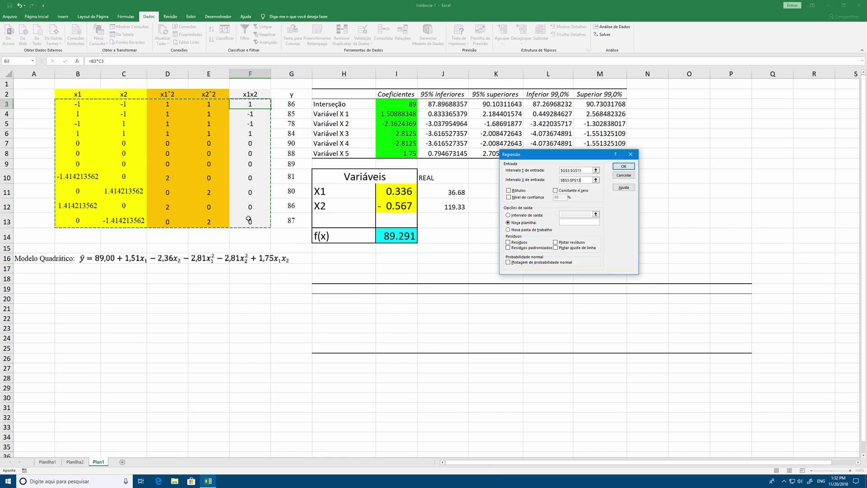
pyautogui.click(508, 197)
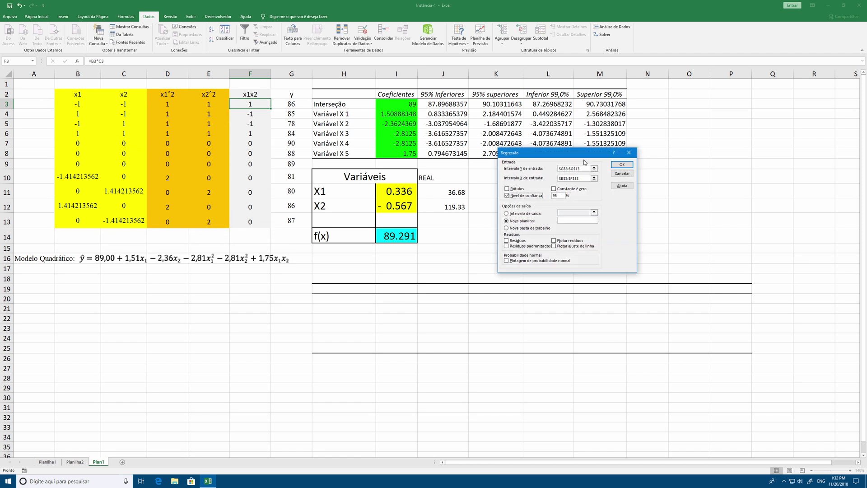
pyautogui.click(622, 165)
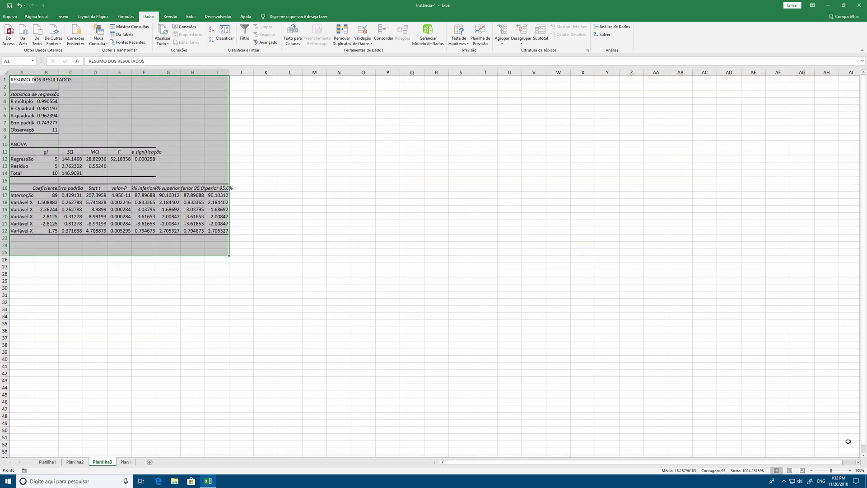
# - Autofit column A of the regression results so its labels can be read in full
pyautogui.click(850, 471)
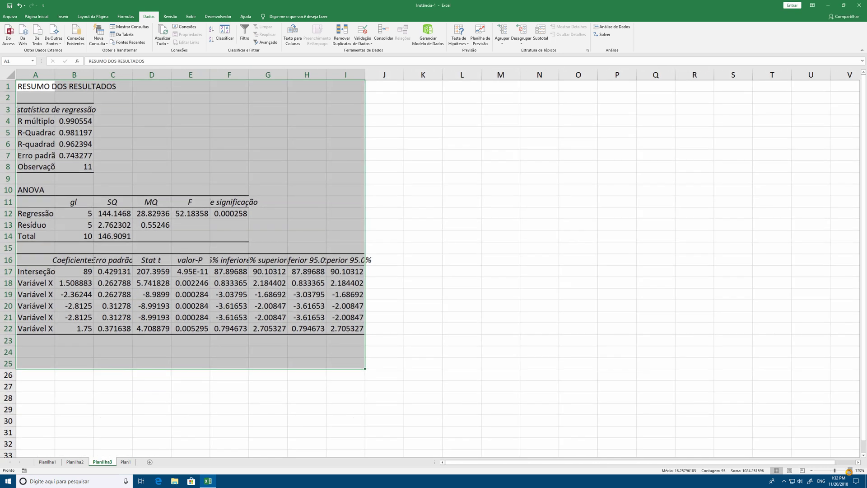
pyautogui.click(78, 80)
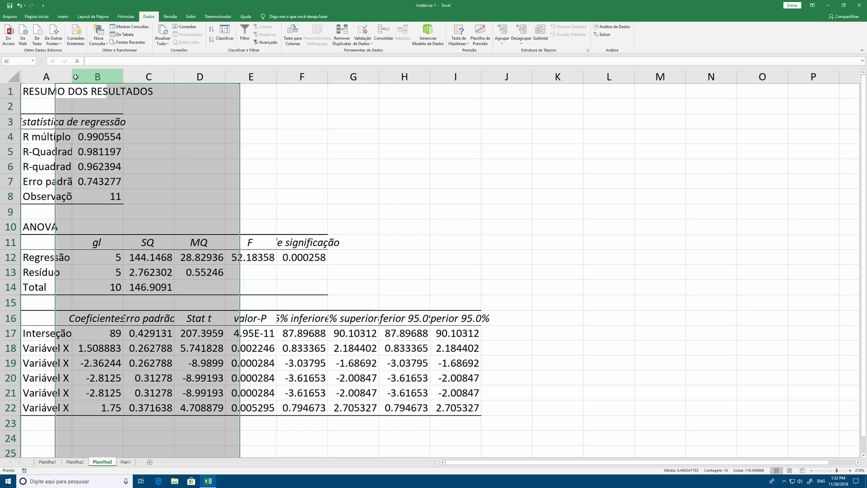
pyautogui.doubleClick(72, 80)
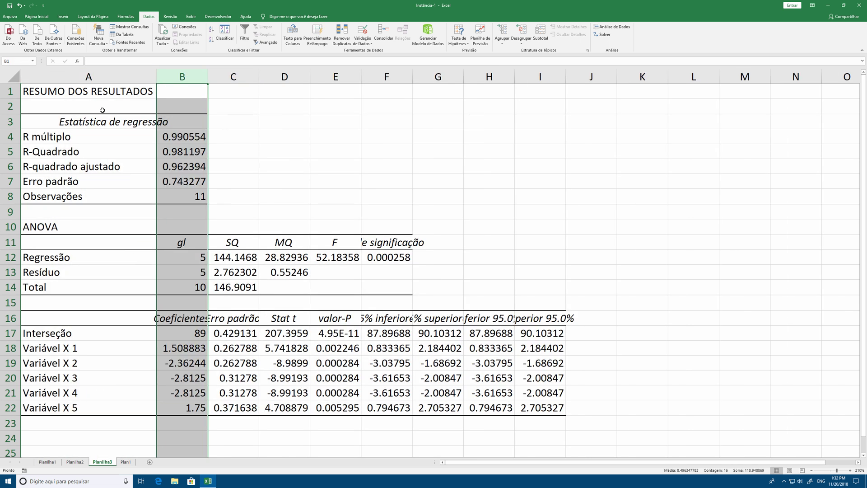
# - Format the adjusted R-squared value in B6 as a percentage with two decimals and fill it with yellow
pyautogui.click(166, 166)
pyautogui.click(36, 16)
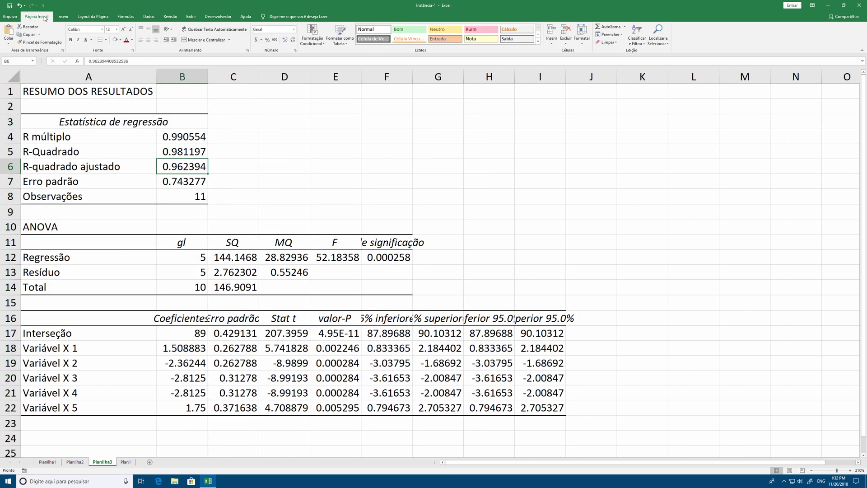
pyautogui.click(268, 39)
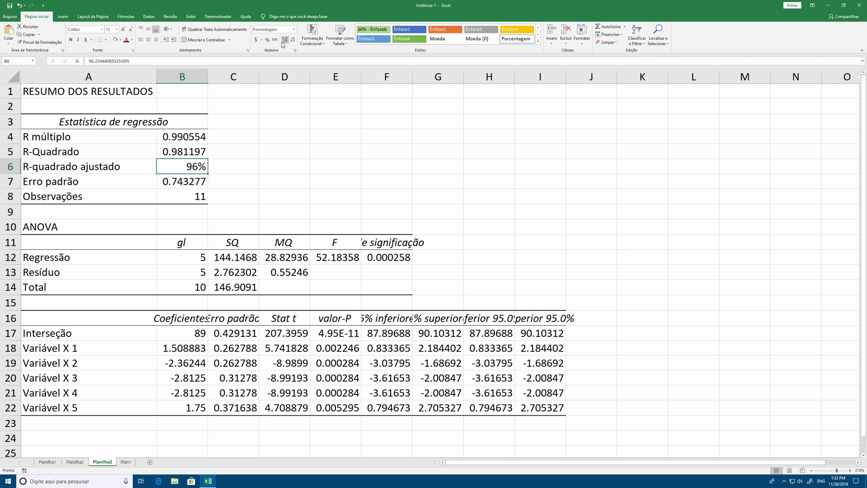
pyautogui.click(285, 40)
pyautogui.click(285, 40)
pyautogui.click(120, 40)
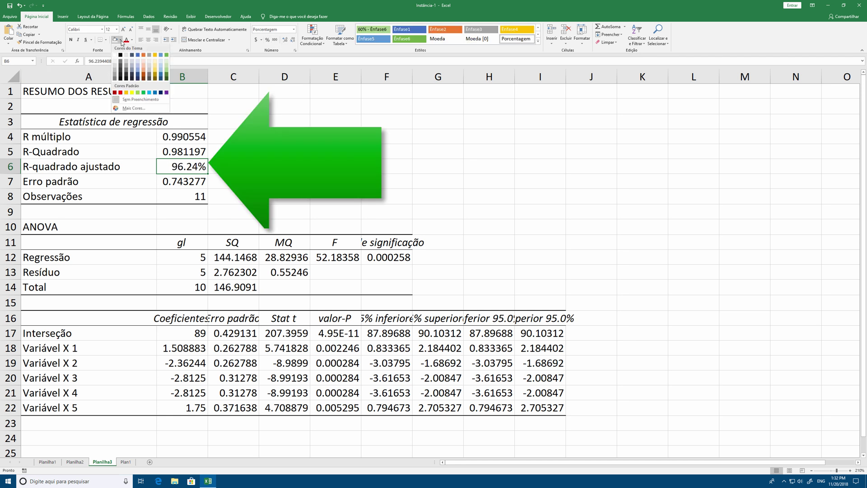
pyautogui.click(129, 92)
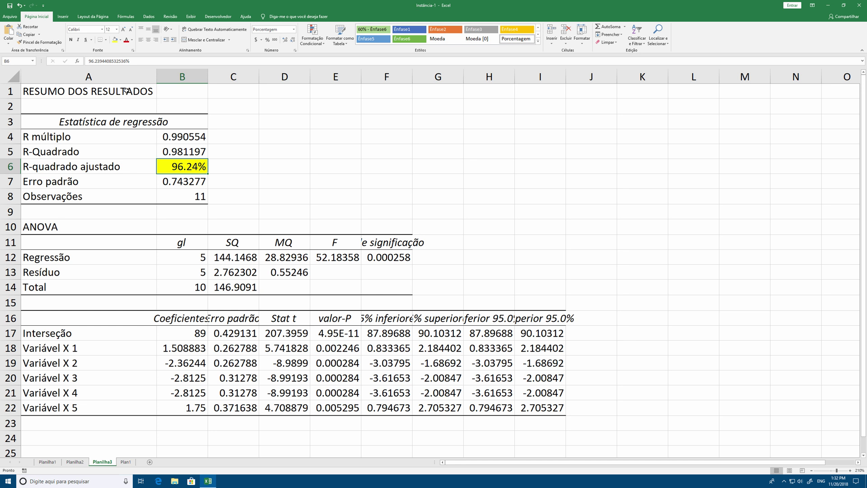
# - Autofit column B of the regression results to its contents
pyautogui.doubleClick(208, 76)
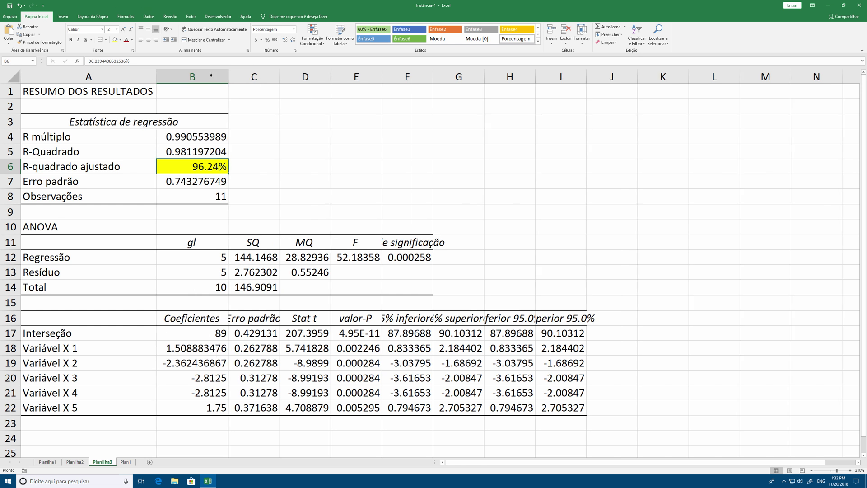
# - Autofit column C and format the P-values in E17:E22 as percentages with two decimals
pyautogui.doubleClick(279, 77)
pyautogui.moveTo(372, 328); pyautogui.dragTo(377, 409)
pyautogui.click(267, 40)
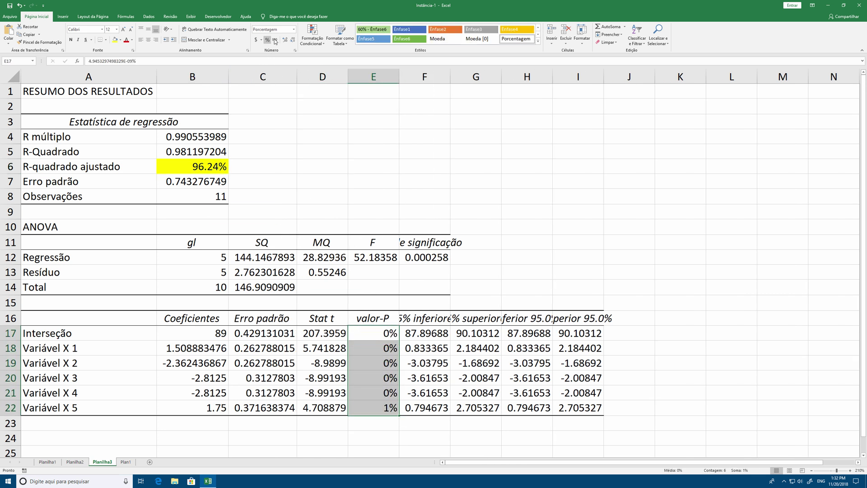
pyautogui.click(285, 39)
pyautogui.click(285, 40)
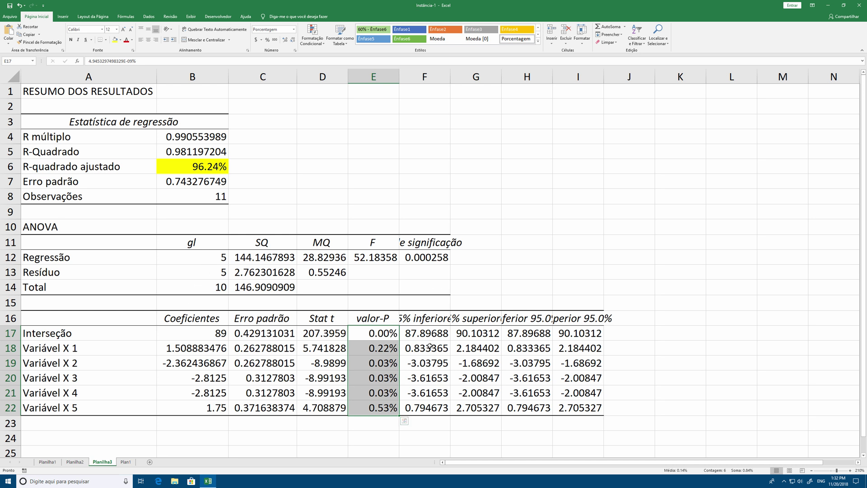
# - Format the R-squared value in B5 as a percentage with two decimals
pyautogui.moveTo(205, 334); pyautogui.dragTo(213, 408)
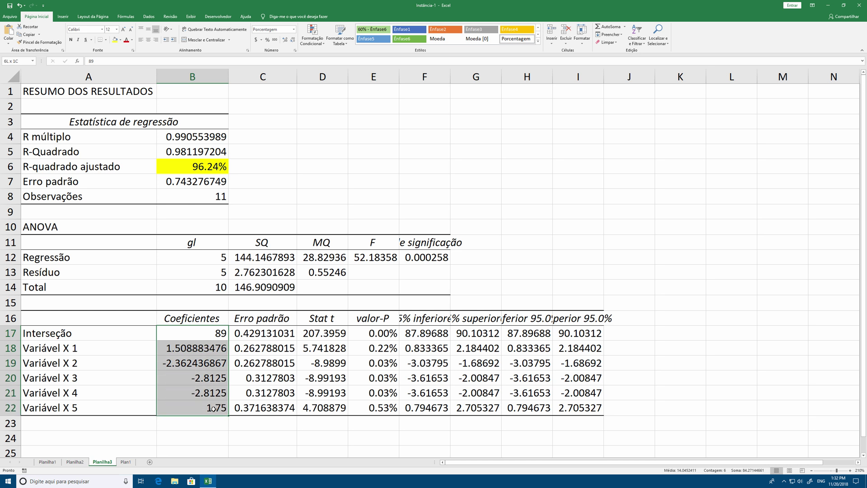
pyautogui.click(203, 156)
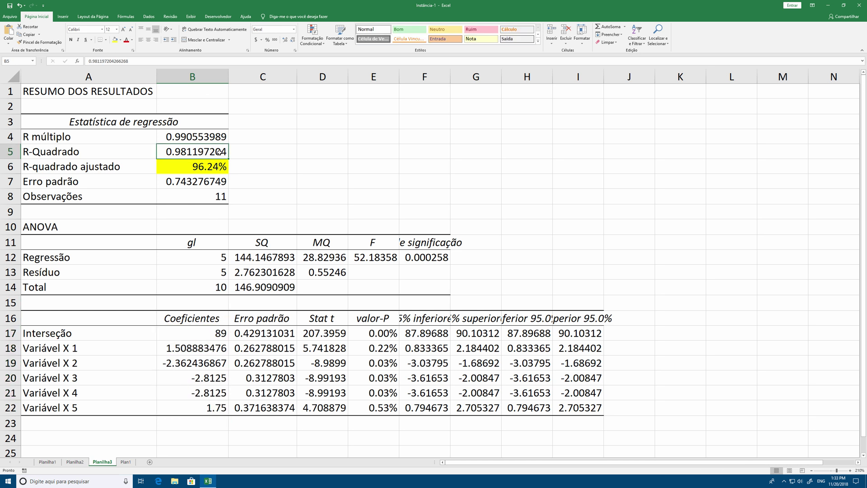
pyautogui.click(247, 155)
pyautogui.click(195, 152)
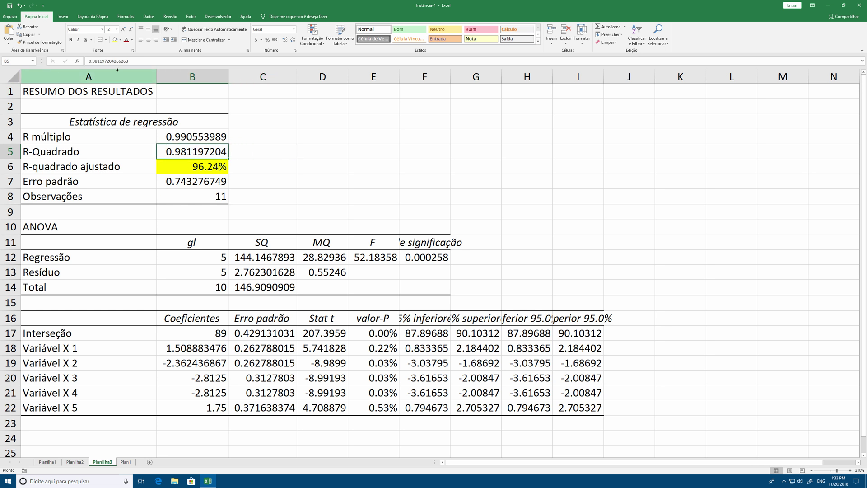
pyautogui.click(267, 40)
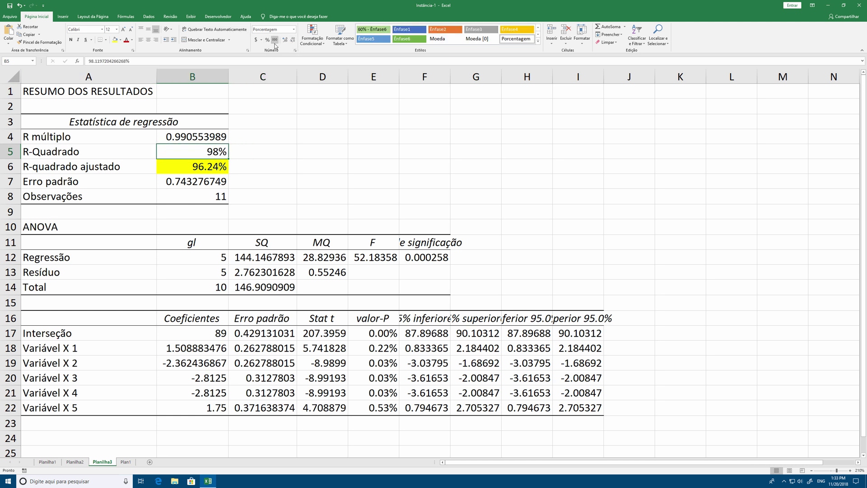
pyautogui.doubleClick(287, 42)
# - Recalculate R-squared in C5 from the residual and total sums of squares with the formula =1-C13/C14
pyautogui.click(258, 152)
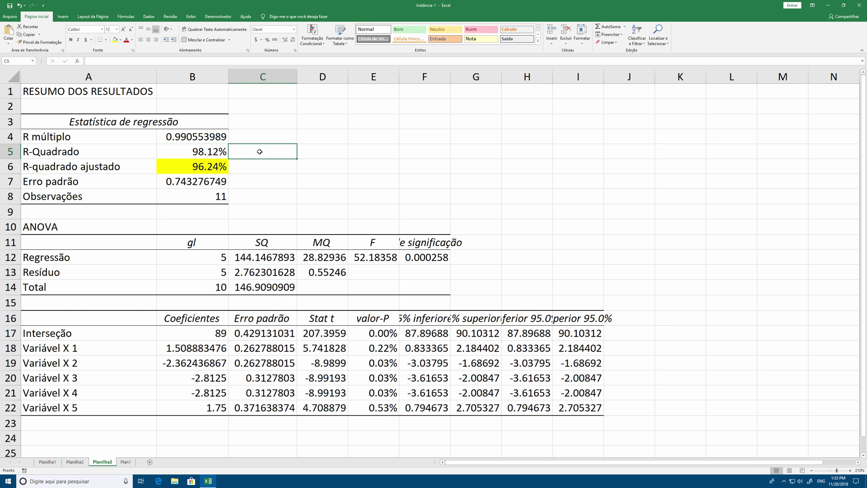
pyautogui.write('=')
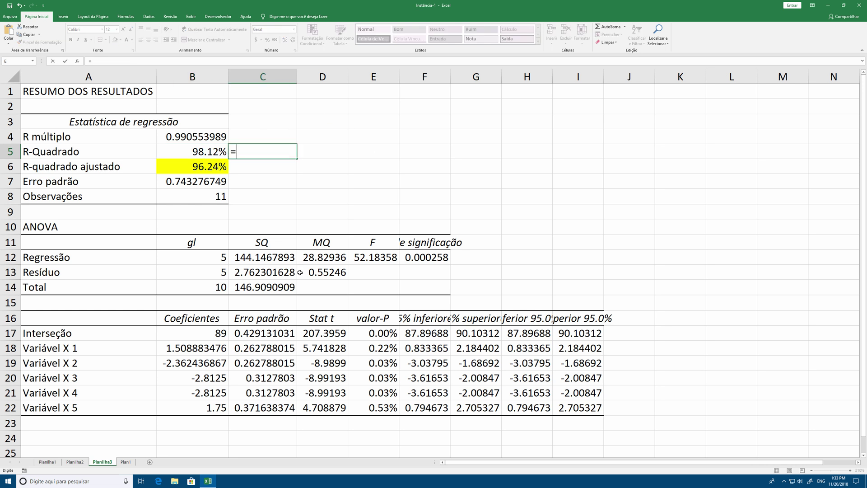
pyautogui.click(257, 272)
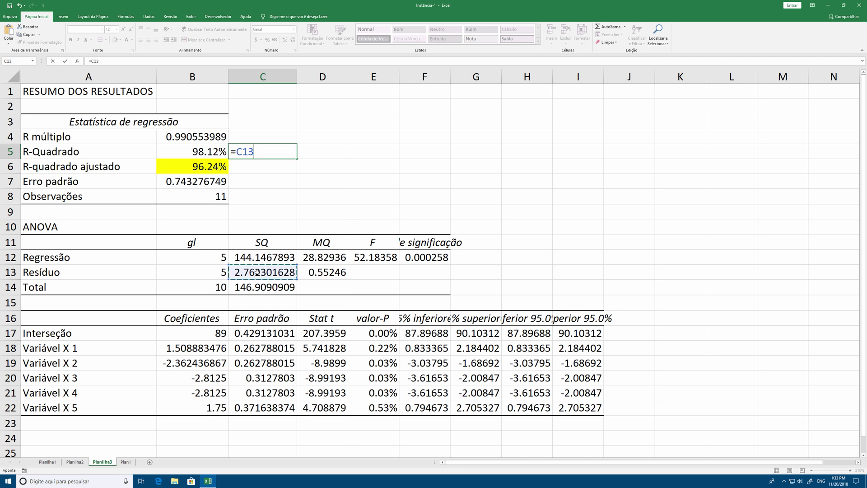
pyautogui.press('BackSpace')
pyautogui.press('BackSpace')
pyautogui.press('BackSpace')
pyautogui.write('1-')
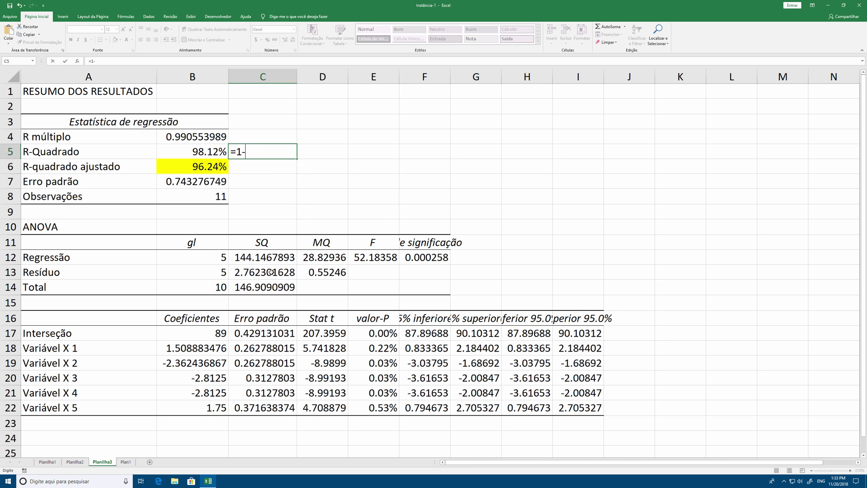
pyautogui.click(271, 272)
pyautogui.write('/')
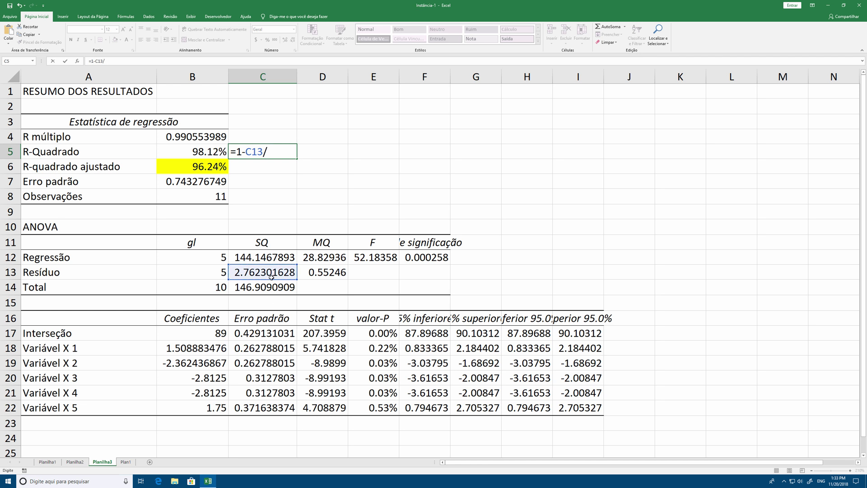
pyautogui.click(264, 288)
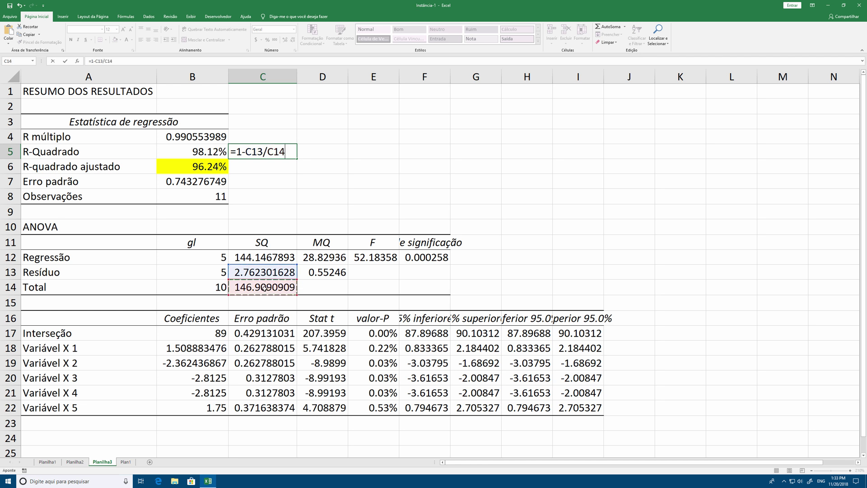
pyautogui.press('Return')
# - Format the recalculated R-squared in C5 as a percentage with two decimals
pyautogui.click(261, 152)
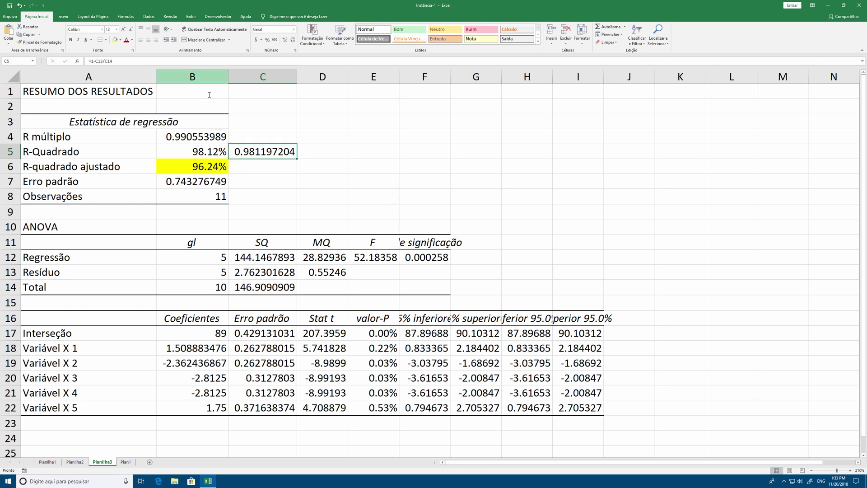
pyautogui.click(270, 40)
pyautogui.click(285, 40)
pyautogui.click(285, 40)
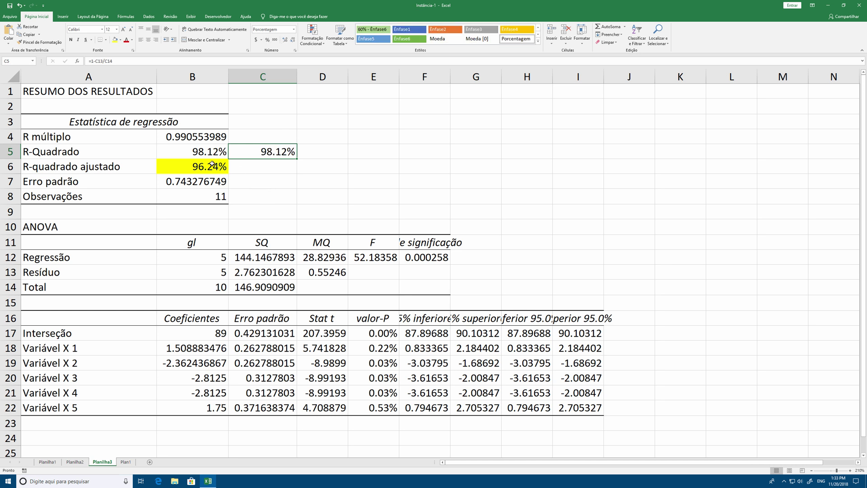
# - Recalculate the adjusted R-squared in C6 with the formula =1-(11-1)/(11-5-1)*(1-C5)
pyautogui.click(261, 167)
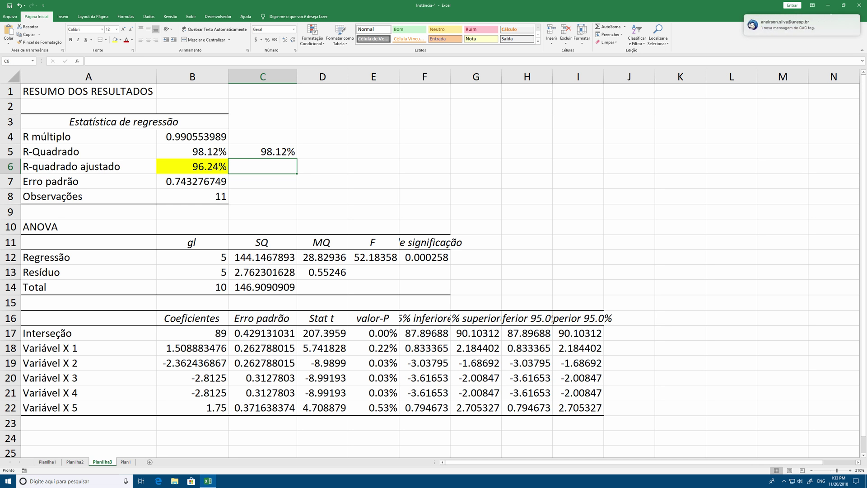
pyautogui.write('=1-(')
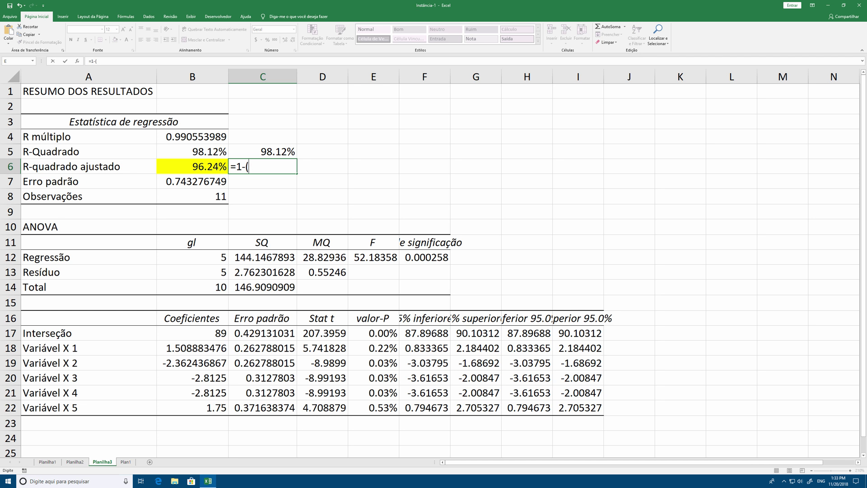
pyautogui.write('11-1)/(11-')
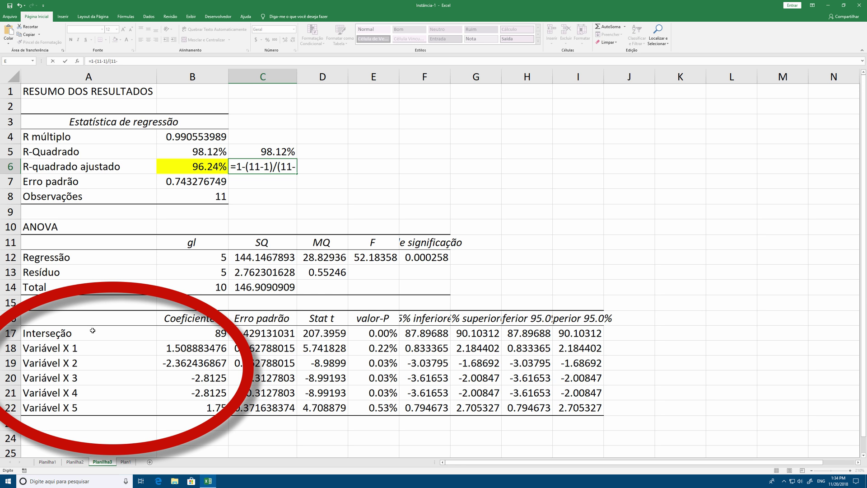
pyautogui.write('5')
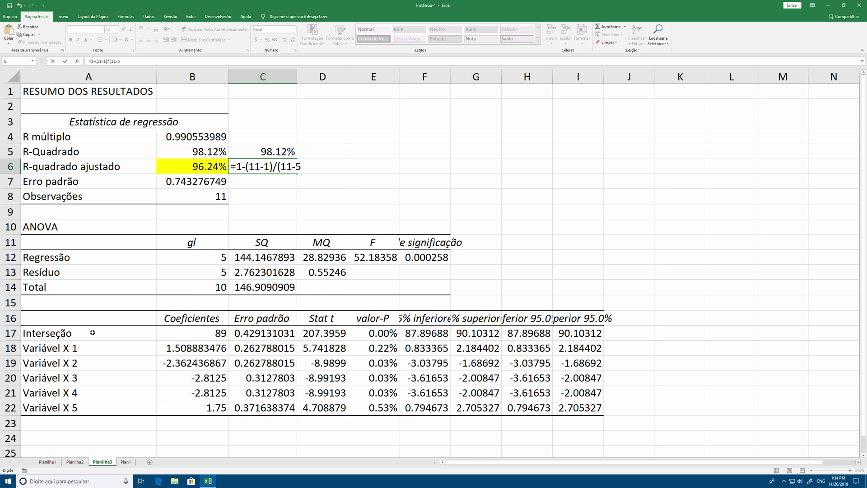
pyautogui.write('-1)*(1-')
pyautogui.click(282, 152)
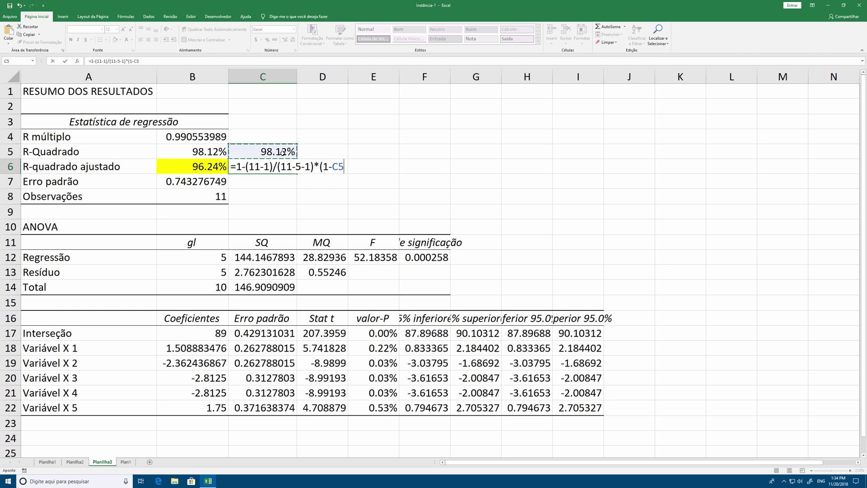
pyautogui.write(')')
pyautogui.press('Return')
# - Format the recalculated adjusted R-squared in C6 as a percentage with two decimals
pyautogui.press('Up')
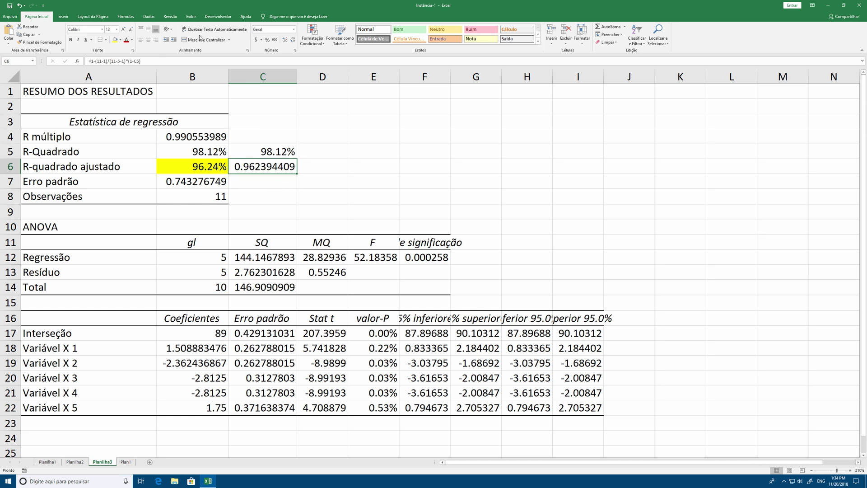
pyautogui.click(268, 40)
pyautogui.click(285, 40)
pyautogui.click(285, 40)
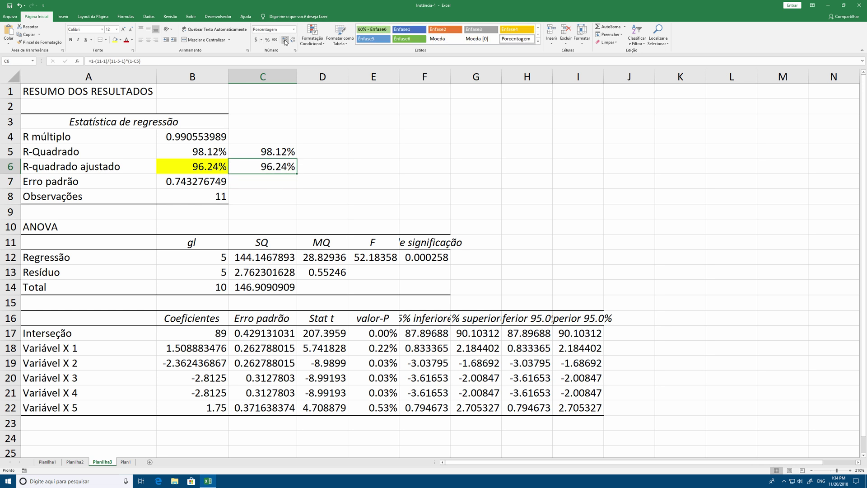
pyautogui.click(362, 131)
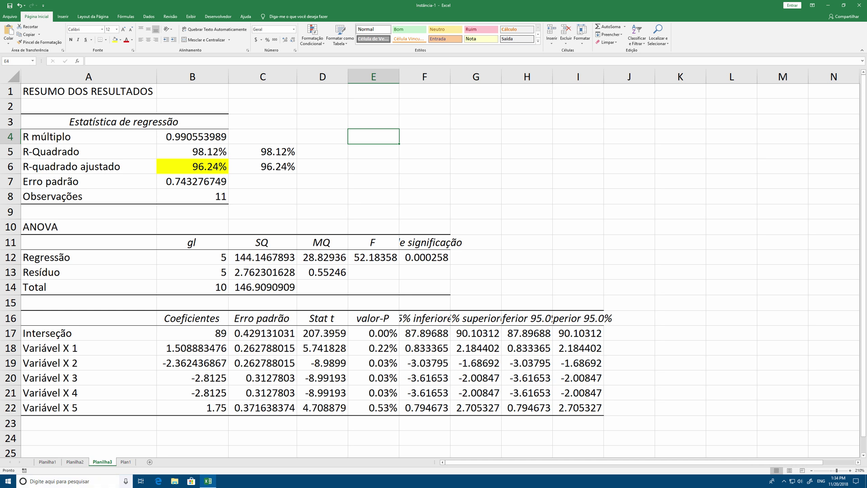
# - On the Plan1 sheet, set X1 in I11 and X2 in I12 to 0 and inspect the f(x) formula in I14
pyautogui.click(125, 462)
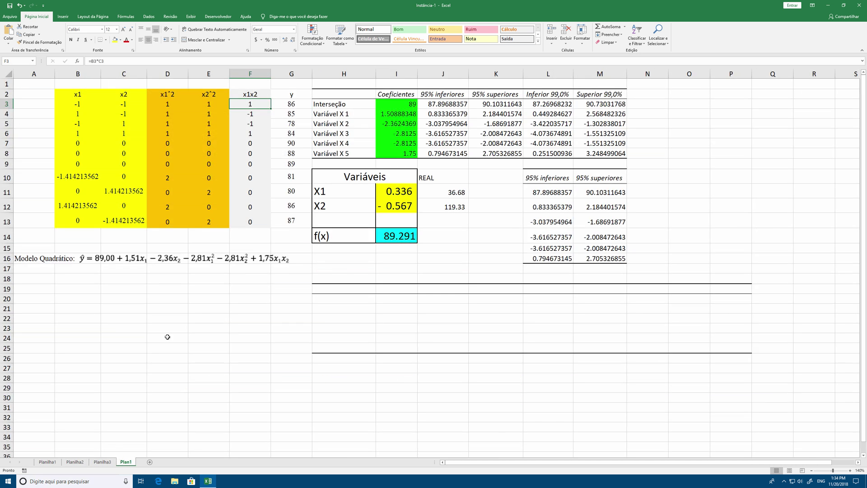
pyautogui.click(531, 220)
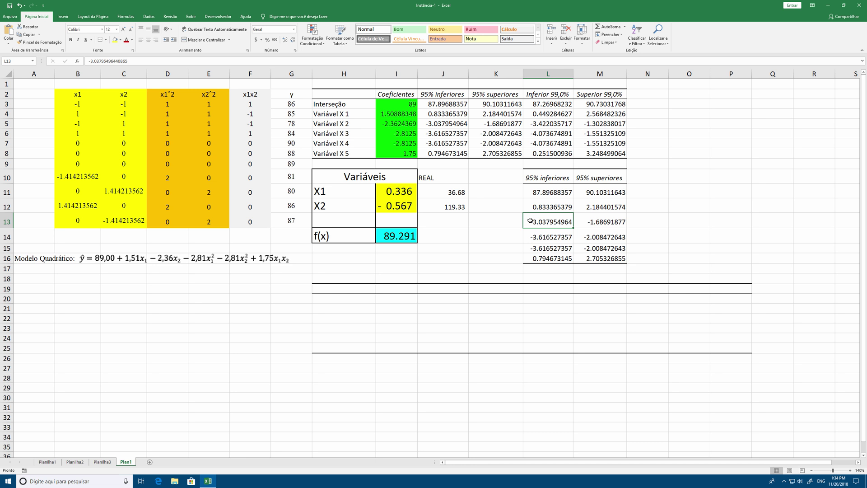
pyautogui.click(397, 195)
pyautogui.write('0')
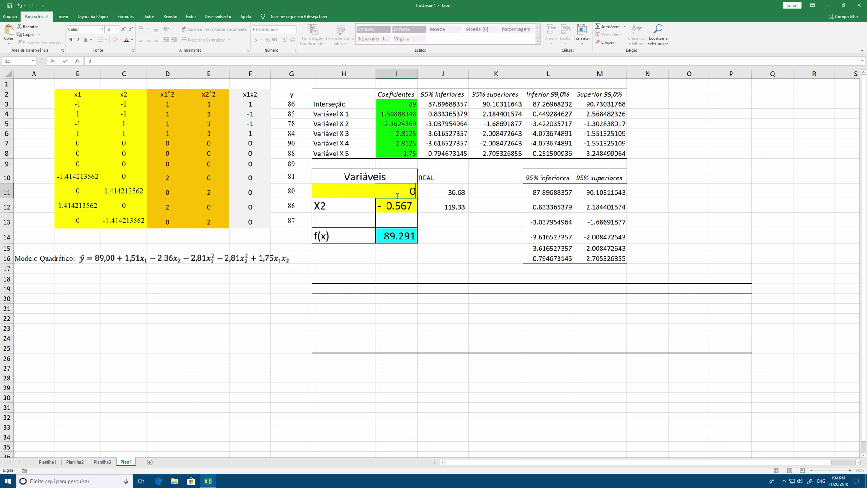
pyautogui.press('Return')
pyautogui.write('0')
pyautogui.press('Return')
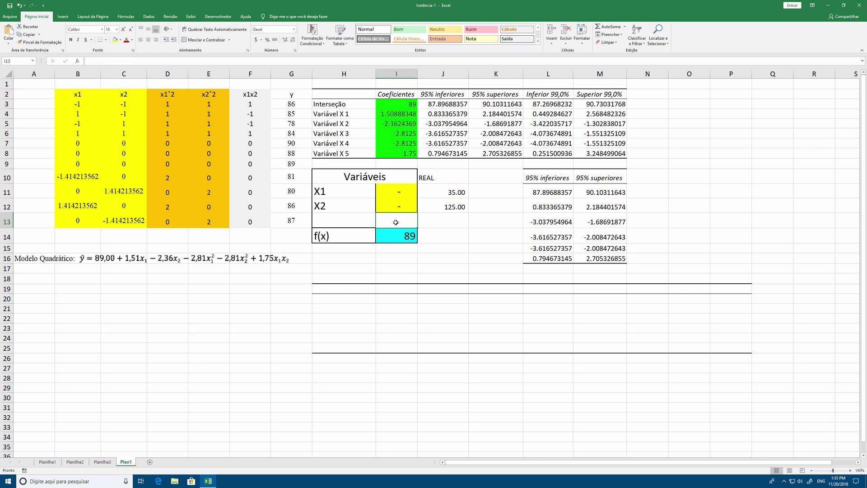
pyautogui.doubleClick(396, 239)
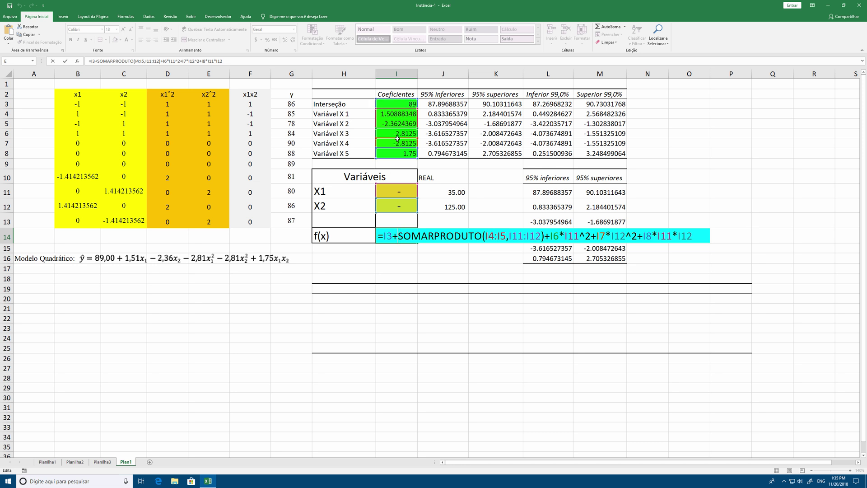
pyautogui.press('Return')
# - Switch to the Texmaker course slides and examine the desirability function definitions through the larger-the-better (LTB) formula
pyautogui.hotkey('ctrl', 'Up')
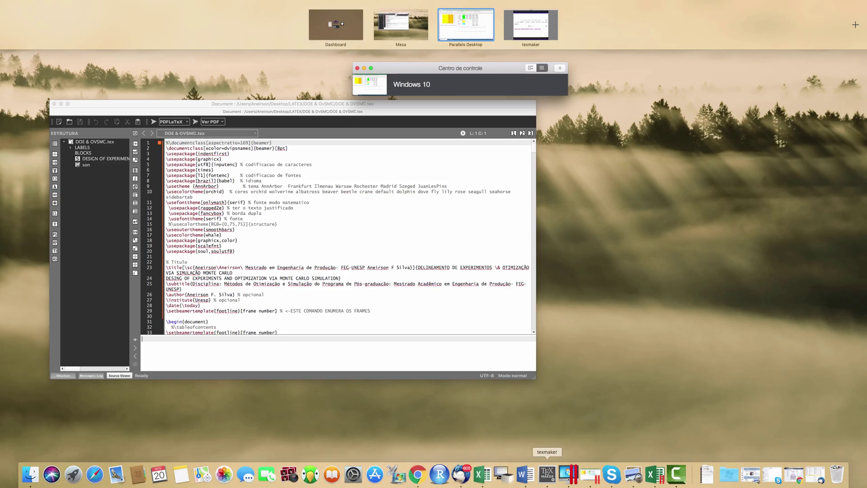
pyautogui.click(547, 474)
pyautogui.click(216, 69)
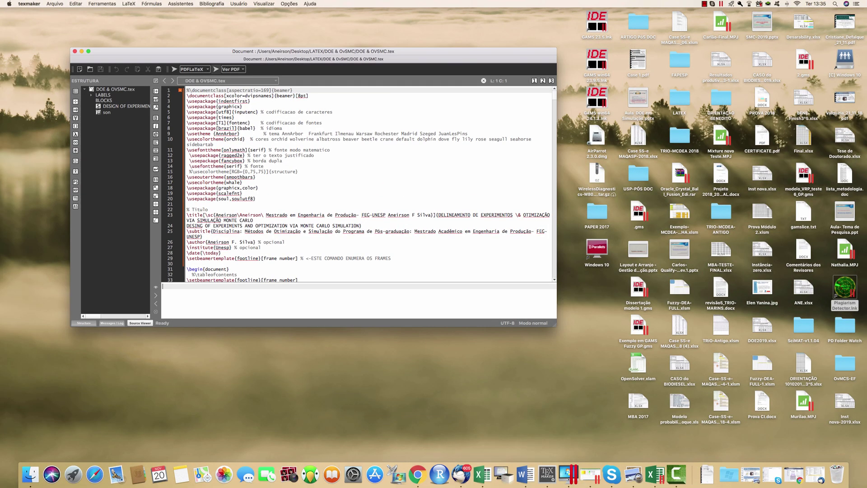
pyautogui.scroll(-20, 431, 255)
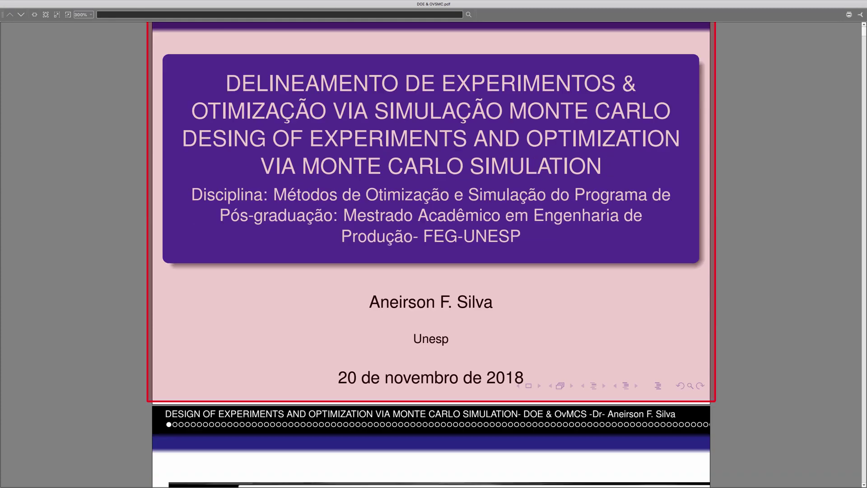
pyautogui.scroll(-20, 431, 255)
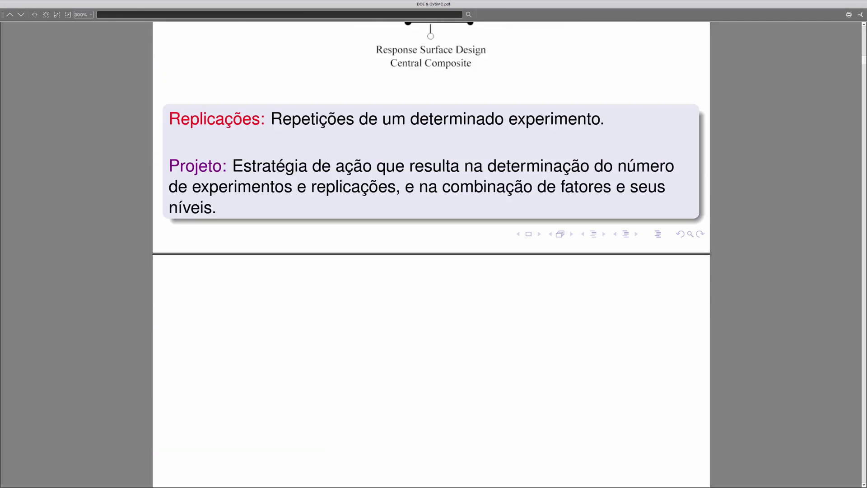
pyautogui.scroll(-20, 431, 254)
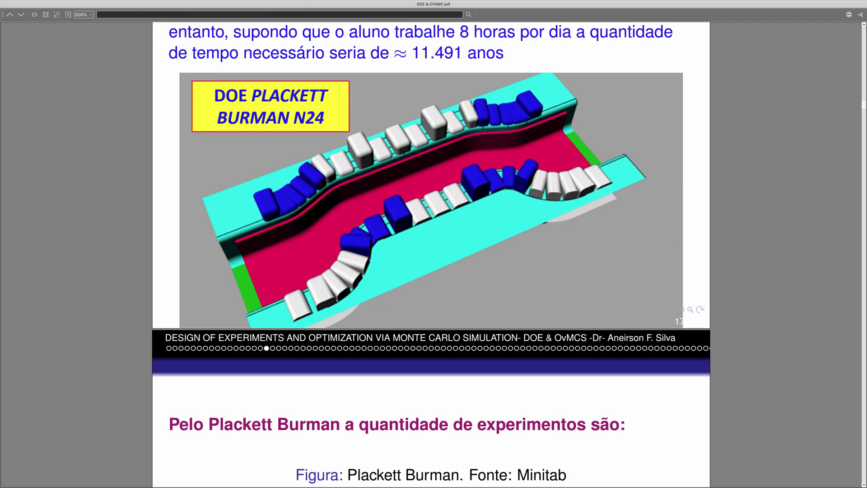
pyautogui.scroll(-1, 431, 255)
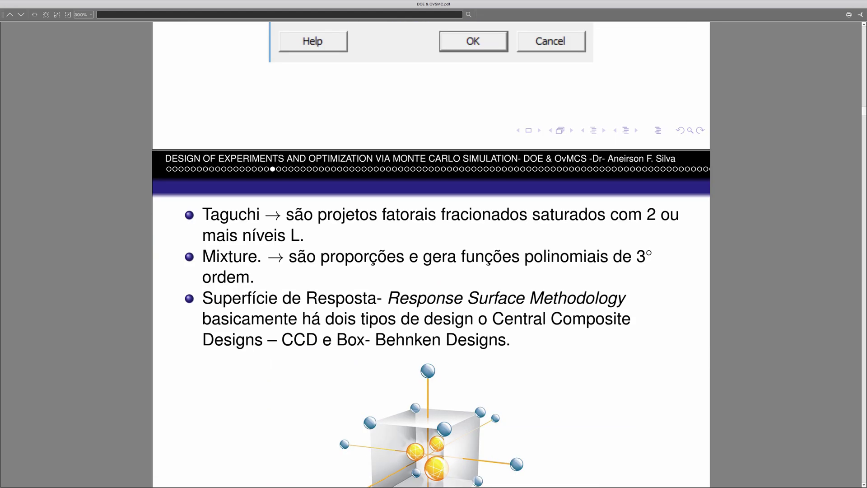
pyautogui.scroll(-20, 431, 255)
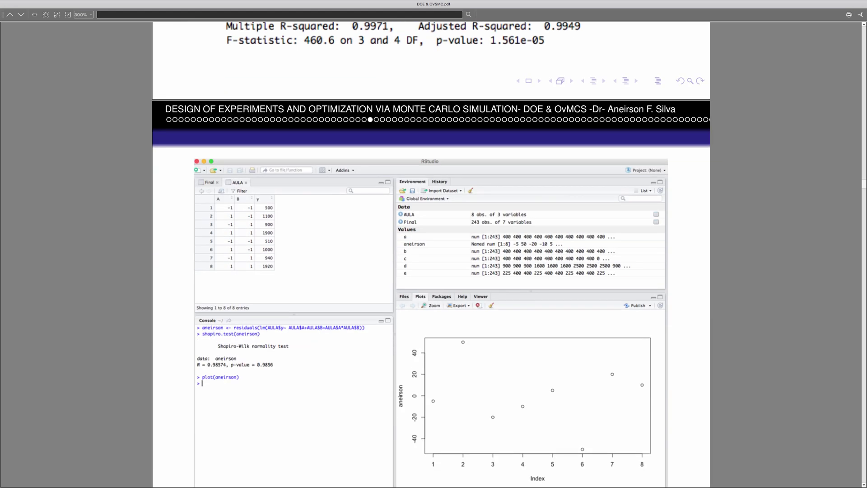
pyautogui.scroll(-20, 431, 254)
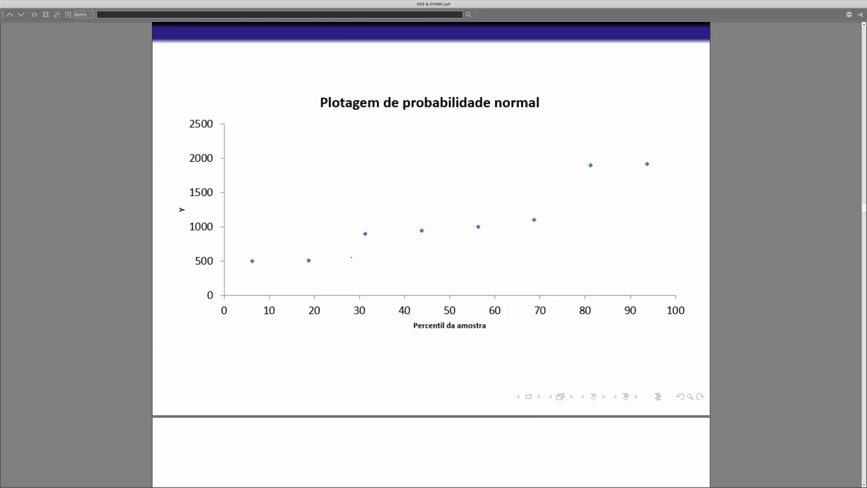
pyautogui.scroll(-20, 432, 255)
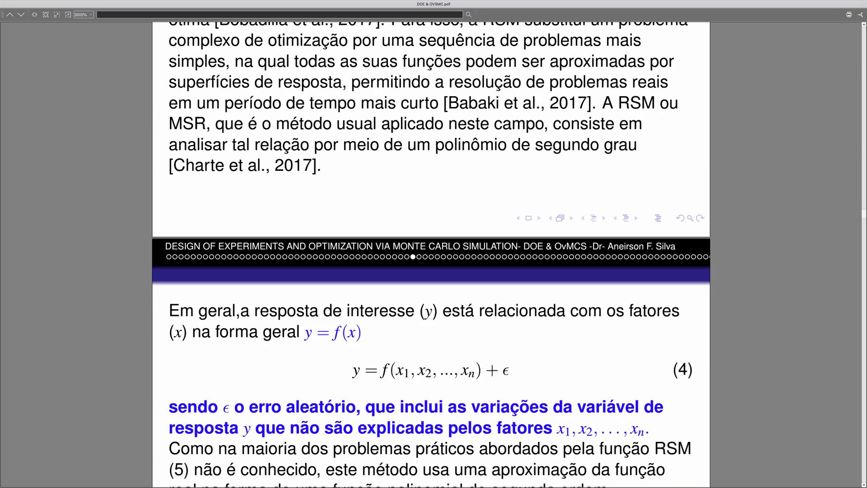
pyautogui.scroll(5, 432, 255)
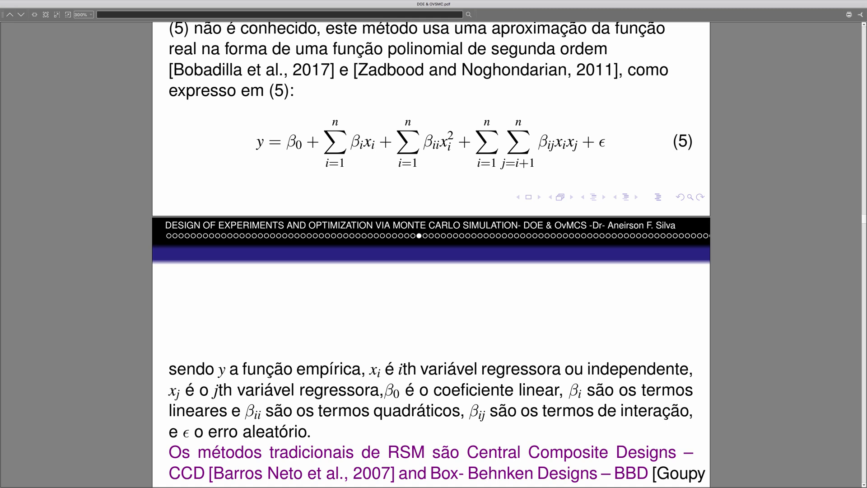
pyautogui.scroll(-20, 431, 254)
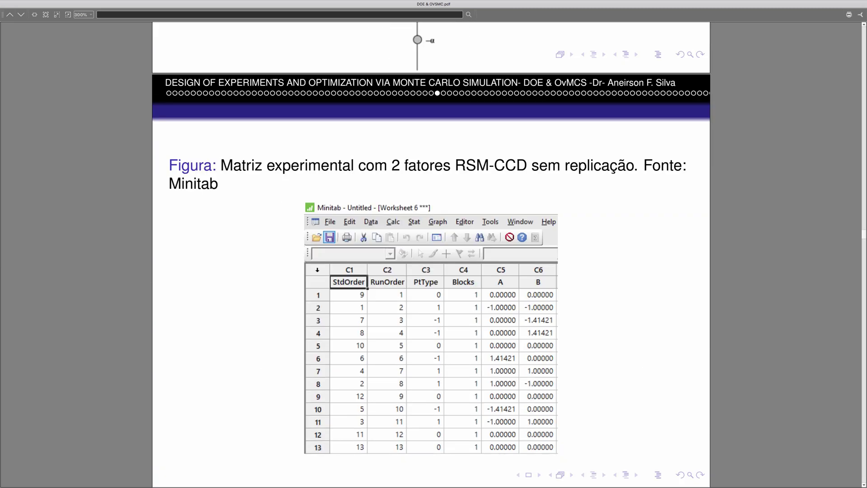
pyautogui.scroll(-20, 432, 255)
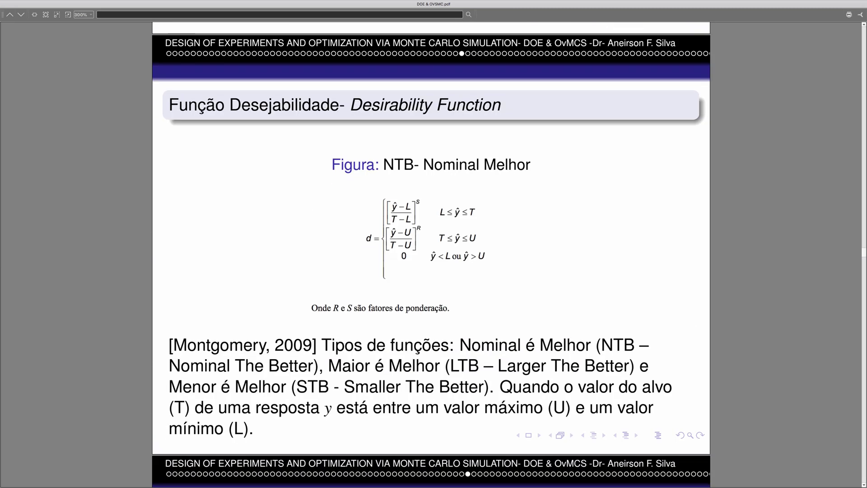
pyautogui.scroll(-20, 432, 254)
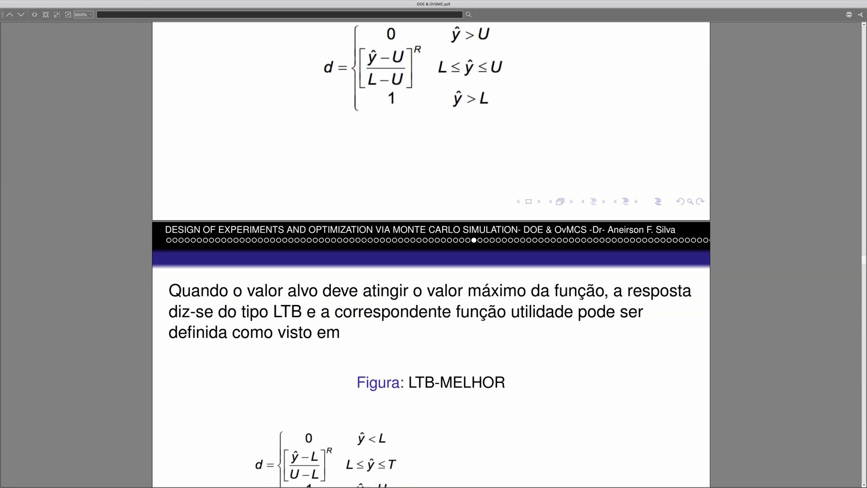
pyautogui.scroll(-4, 432, 255)
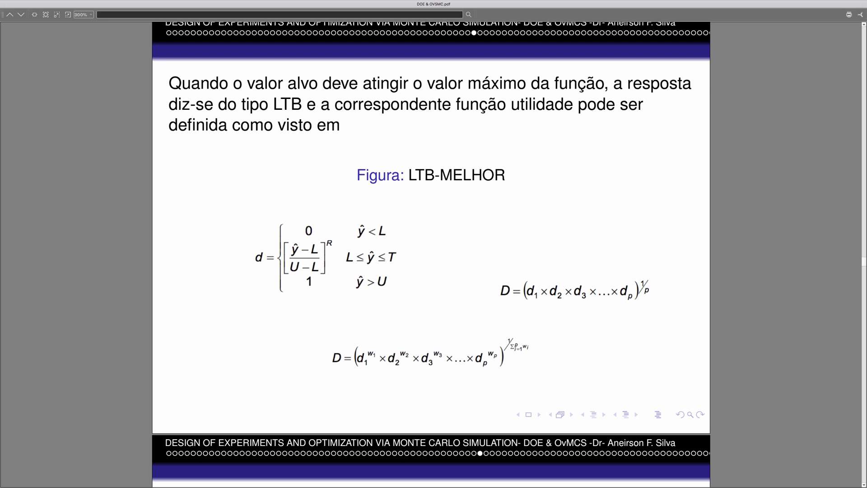
# - Switch back to the Excel workbook and change the J10 heading to REAL-Natural
pyautogui.hotkey('ctrl', 'Up')
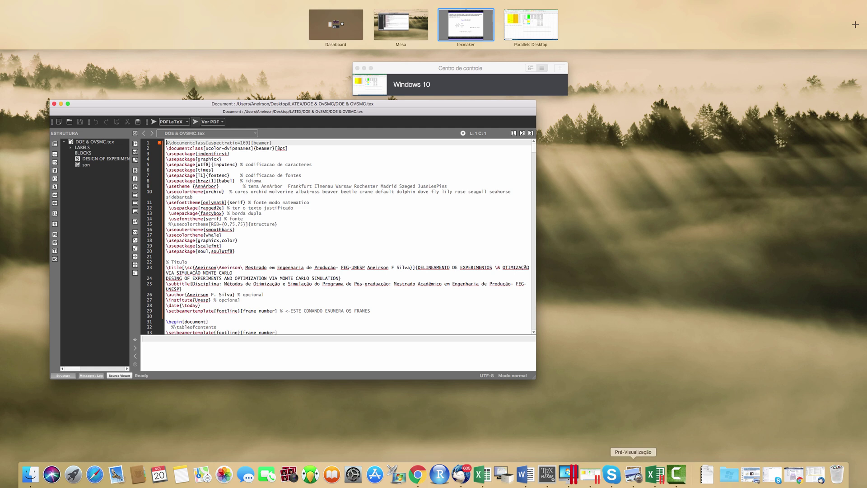
pyautogui.click(655, 474)
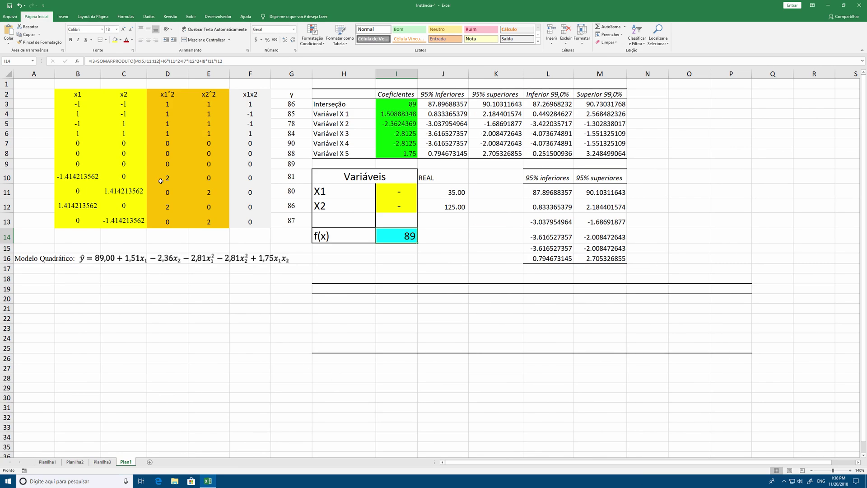
pyautogui.moveTo(467, 207); pyautogui.dragTo(481, 207)
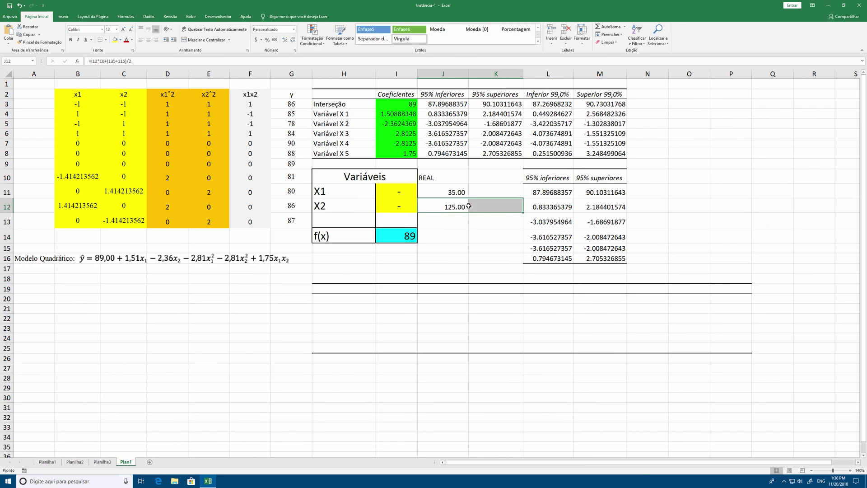
pyautogui.click(450, 192)
pyautogui.click(436, 179)
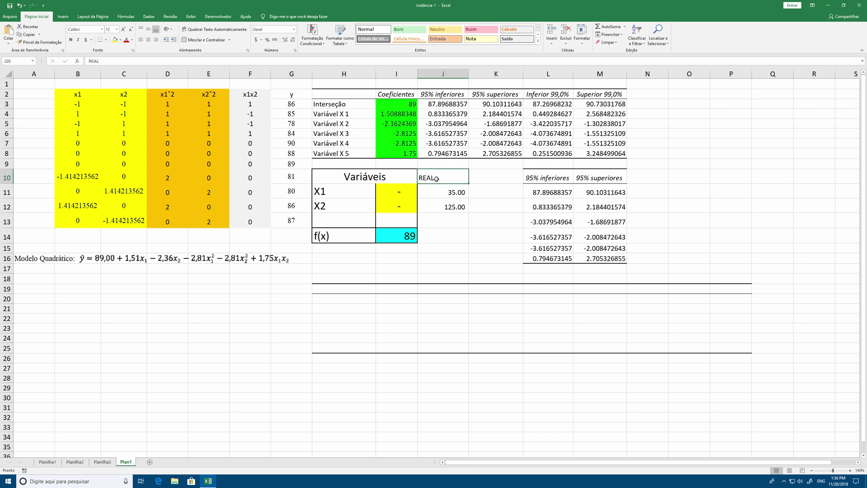
pyautogui.doubleClick(437, 179)
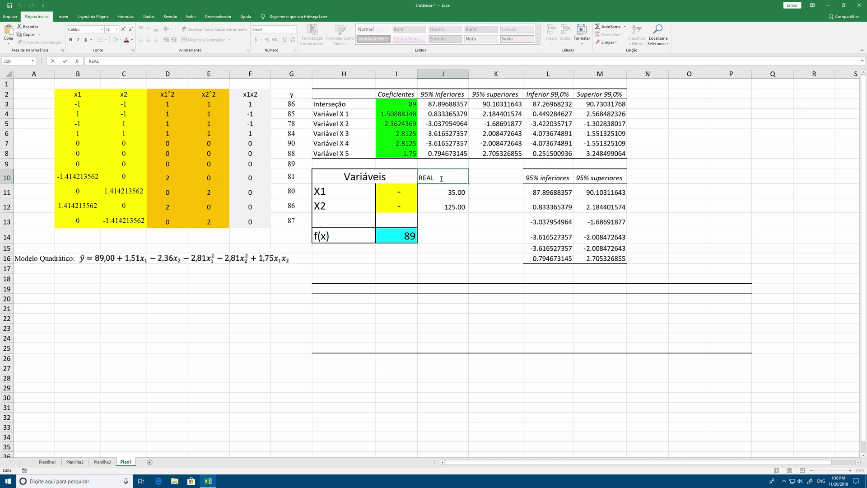
pyautogui.write('-Natural')
pyautogui.press('Return')
# - Inspect the coded-to-natural conversion formula for X1 in J11 without changing it
pyautogui.doubleClick(444, 188)
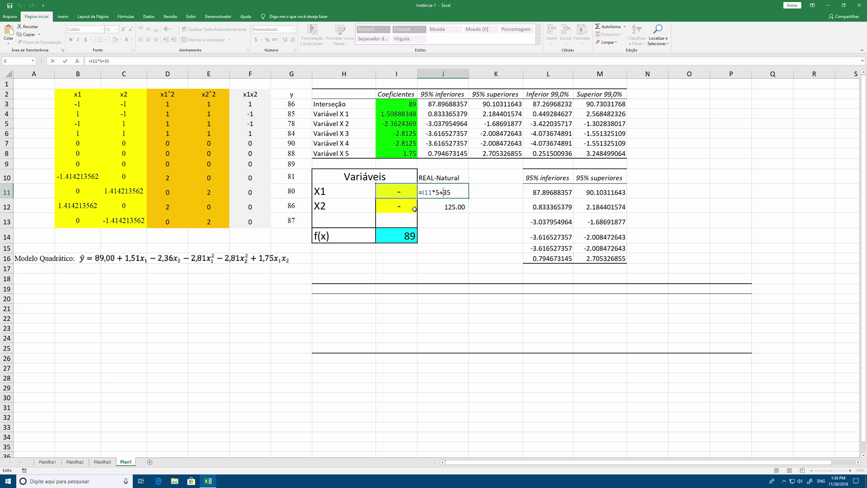
pyautogui.press('Escape')
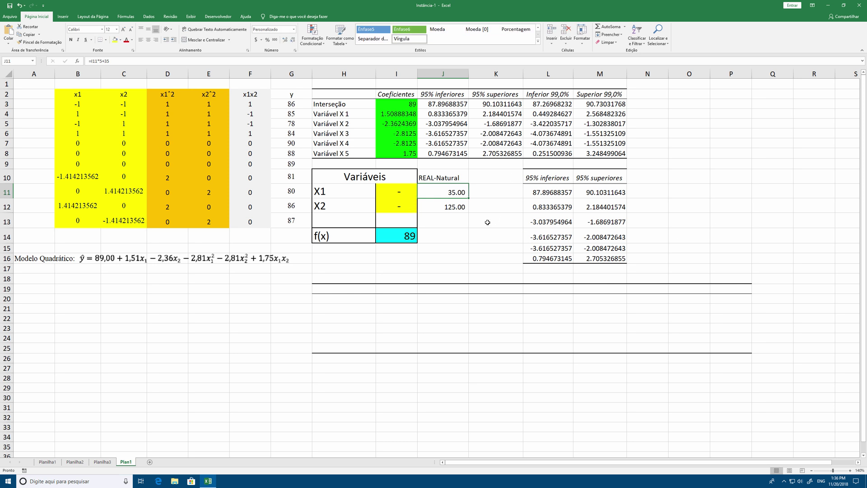
pyautogui.click(459, 240)
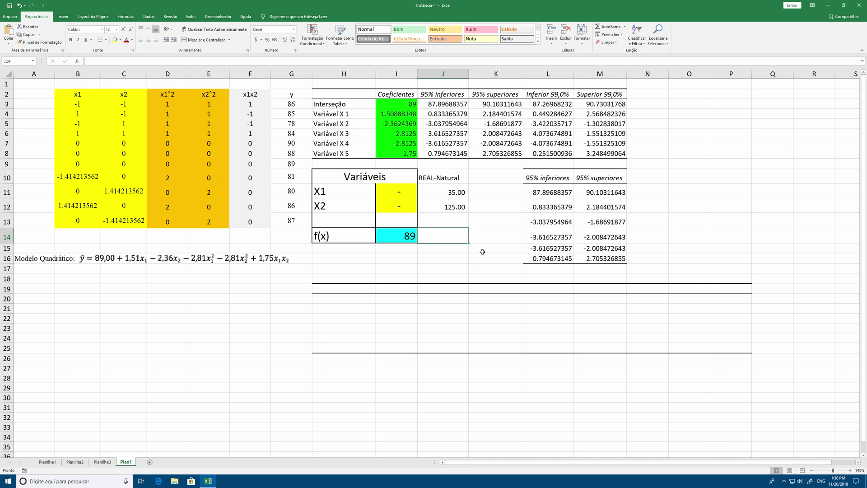
# - Move the 95% confidence limits table from L10:M16 one column over to M10:N16
pyautogui.click(546, 177)
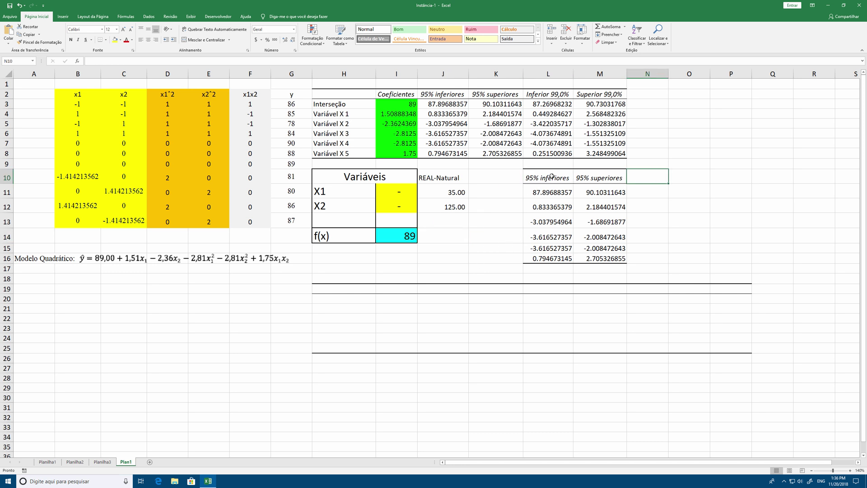
pyautogui.moveTo(542, 176); pyautogui.dragTo(603, 262)
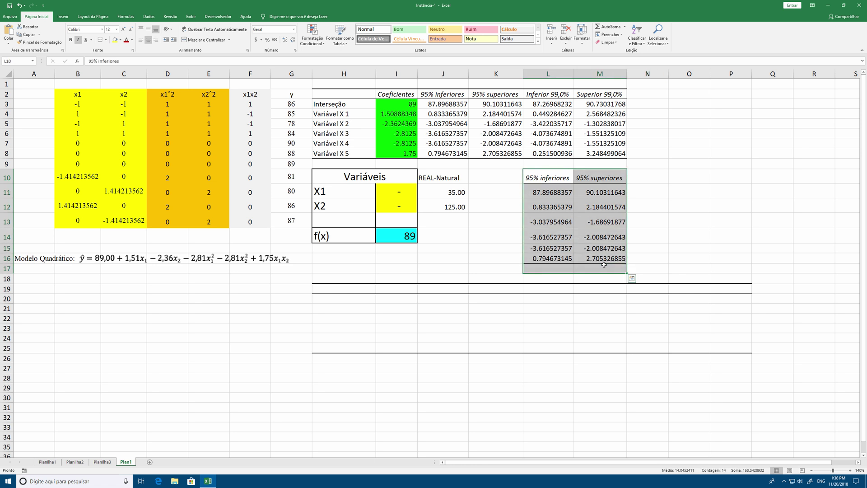
pyautogui.moveTo(541, 177); pyautogui.dragTo(635, 258)
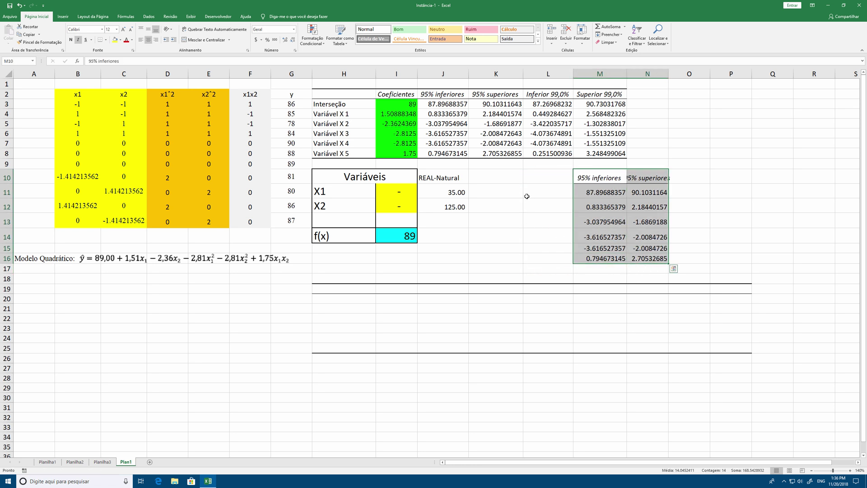
# - Place the limit labels L in K14 and U in L14, beside the f(x) row
pyautogui.click(499, 177)
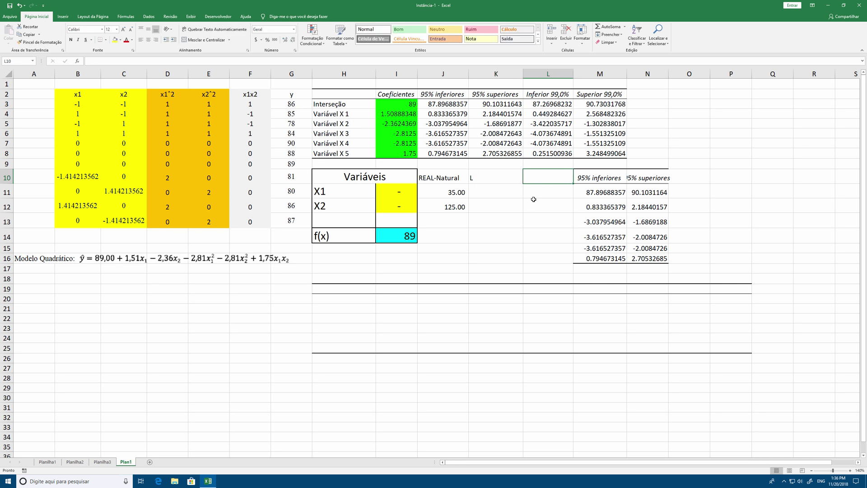
pyautogui.write('L')
pyautogui.moveTo(503, 183); pyautogui.dragTo(555, 248)
pyautogui.click(532, 237)
pyautogui.write('U')
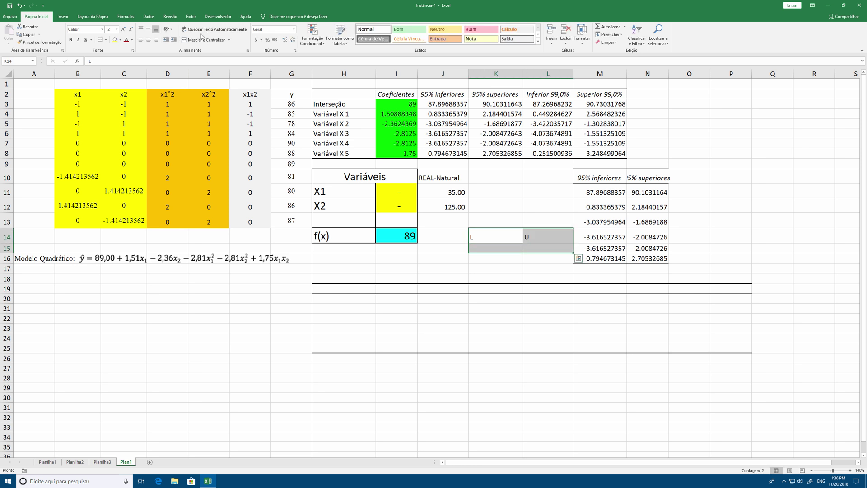
# - Set the font size of the limits block K14:L15 to 22
pyautogui.click(110, 29)
pyautogui.write('22')
pyautogui.press('Return')
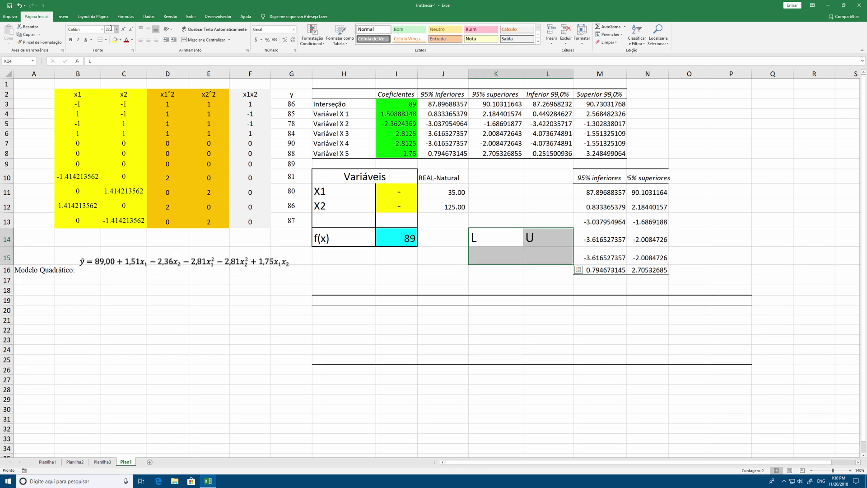
# - Enter the lower limit 80 in K15 under L and the upper limit 90 in L15 under U
pyautogui.click(486, 255)
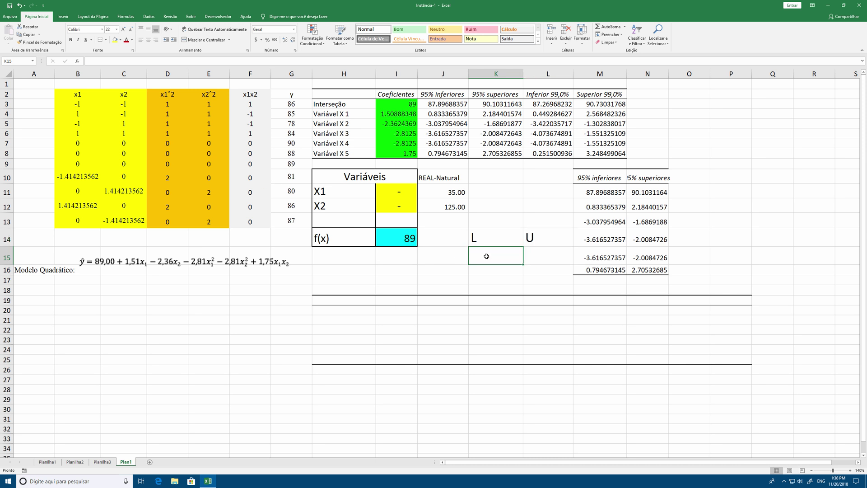
pyautogui.write('80')
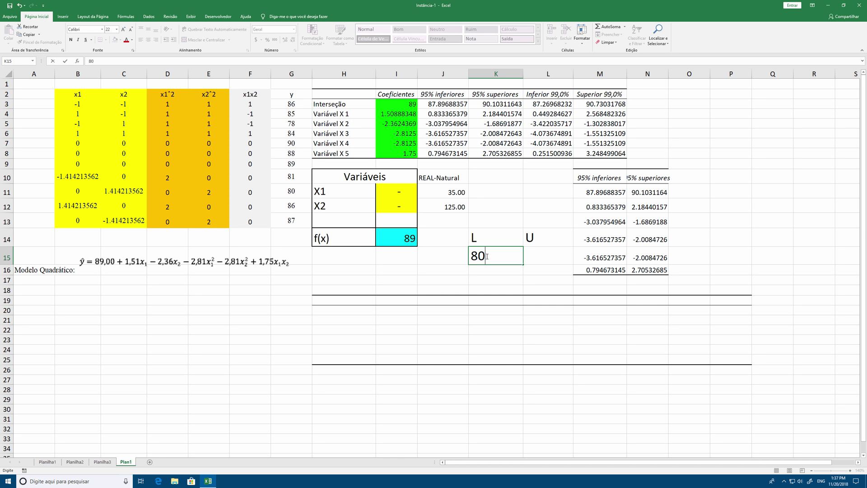
pyautogui.press('Return')
pyautogui.click(540, 254)
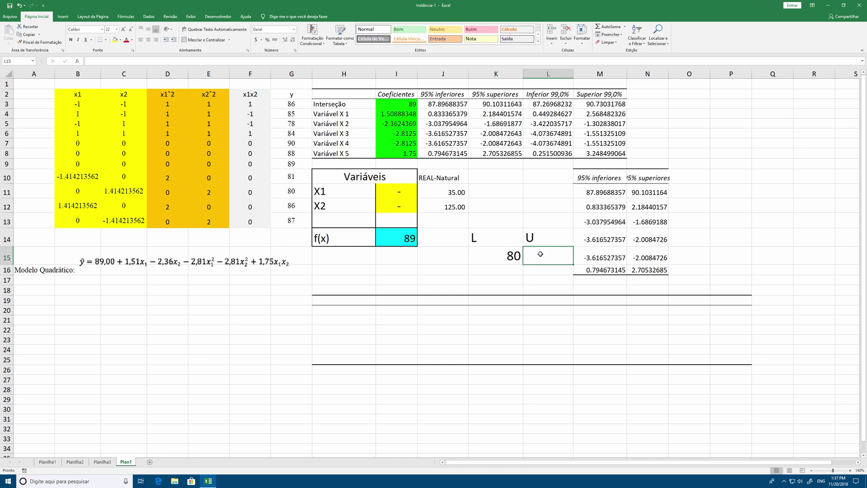
pyautogui.write('90')
pyautogui.press('Return')
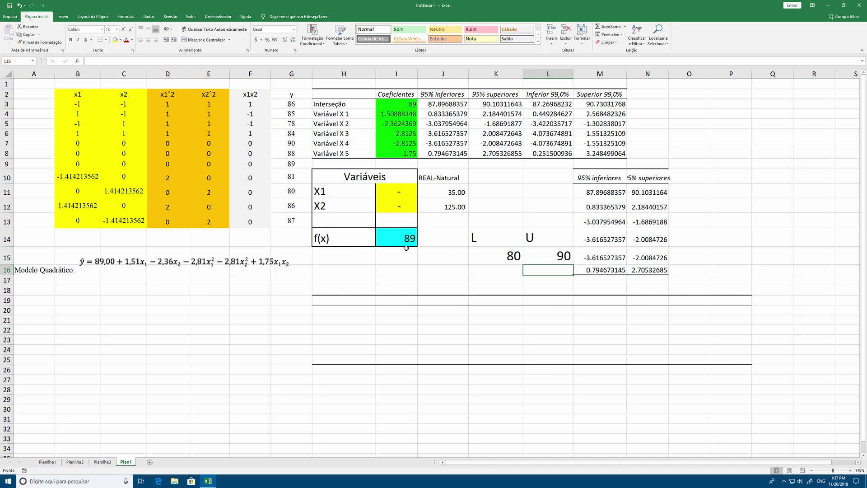
# - Enter the individual desirability label d1 in H16, below the f(x) row
pyautogui.click(365, 269)
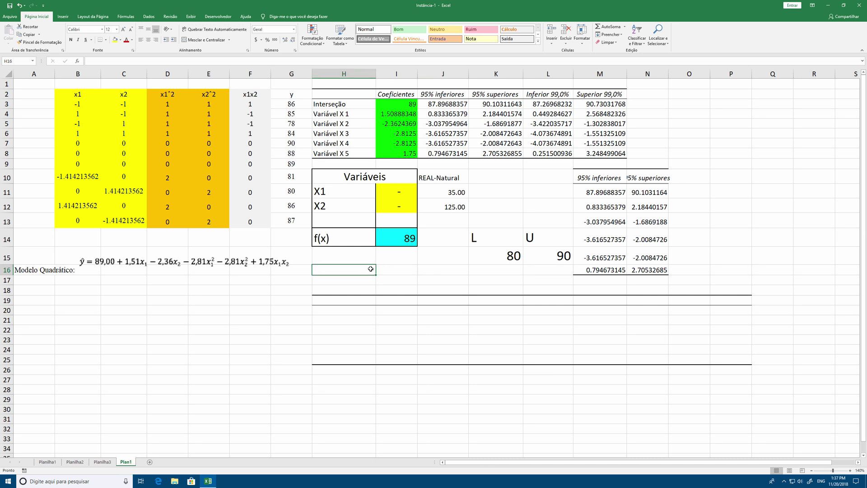
pyautogui.write('d1')
pyautogui.press('Return')
pyautogui.write('D1')
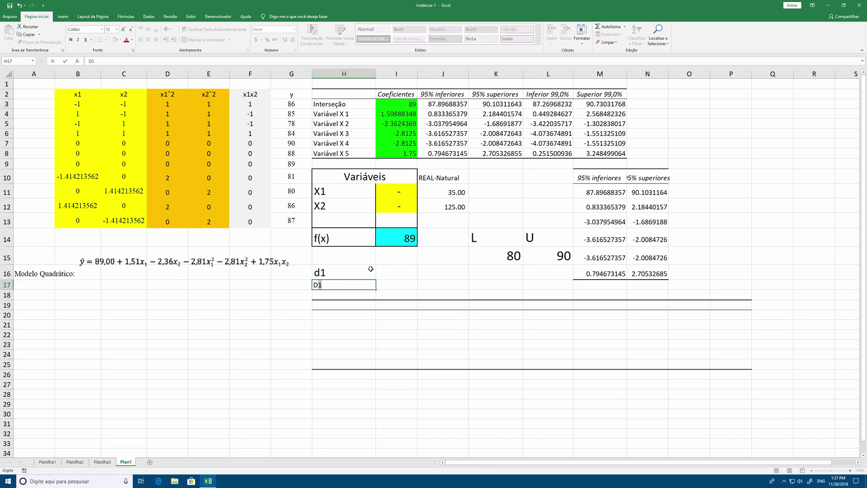
pyautogui.press('Escape')
pyautogui.press('Up')
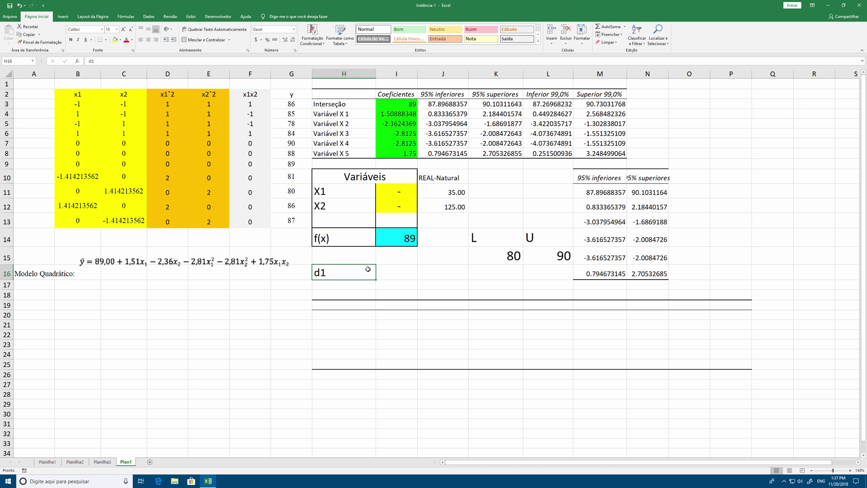
# - Extend the desirability label in H16 to read d1=D
pyautogui.doubleClick(366, 269)
pyautogui.write('=D')
pyautogui.press('Return')
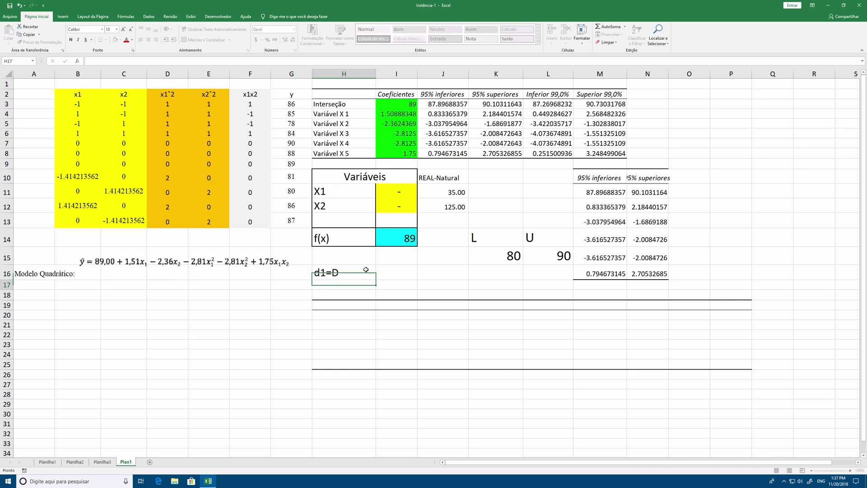
# - Set the font size of I16 to 22 and widen column I slightly
pyautogui.click(407, 273)
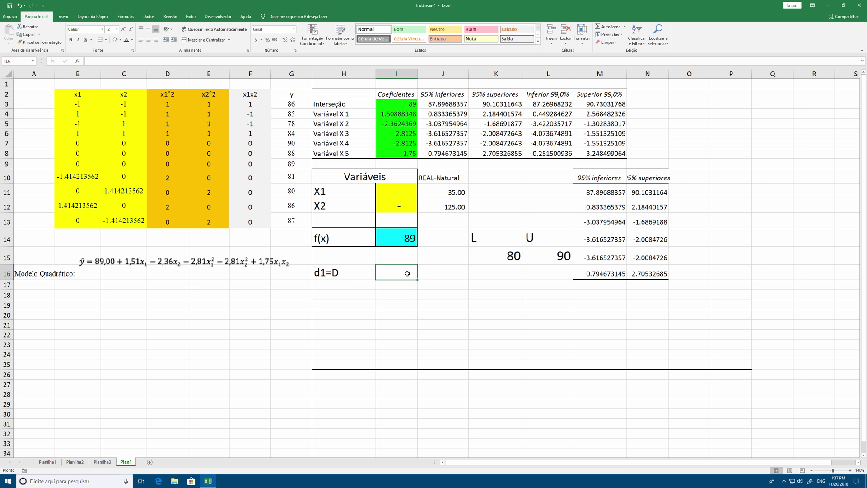
pyautogui.click(116, 29)
pyautogui.click(109, 95)
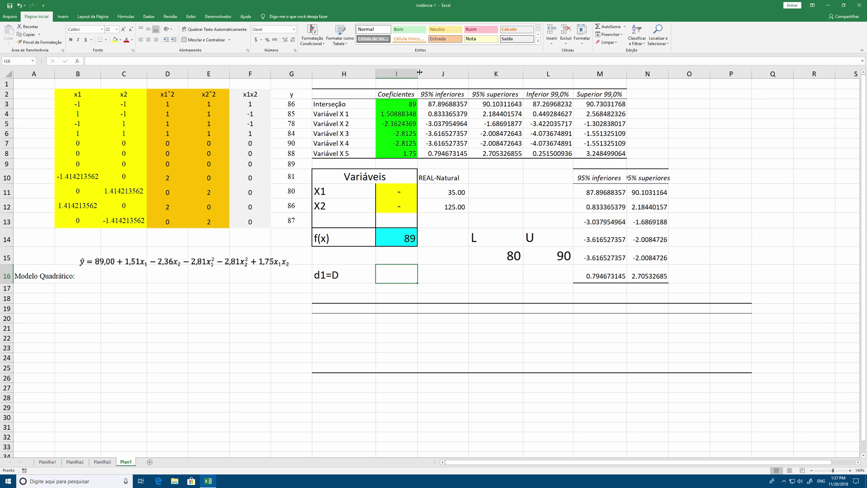
pyautogui.moveTo(417, 74); pyautogui.dragTo(435, 73)
# - Begin an SE formula in I16 that returns 1 when f(x) exceeds the upper limit: =SE(I14>L15,1,
pyautogui.write('=se')
pyautogui.press('Tab')
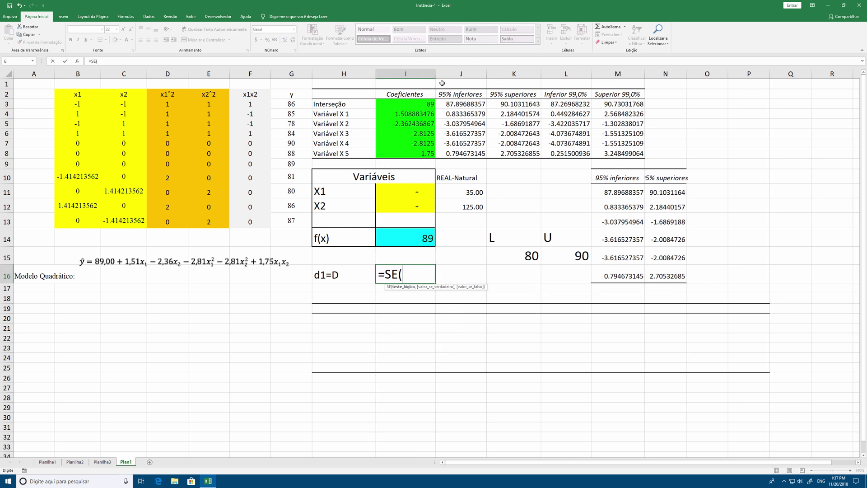
pyautogui.click(416, 239)
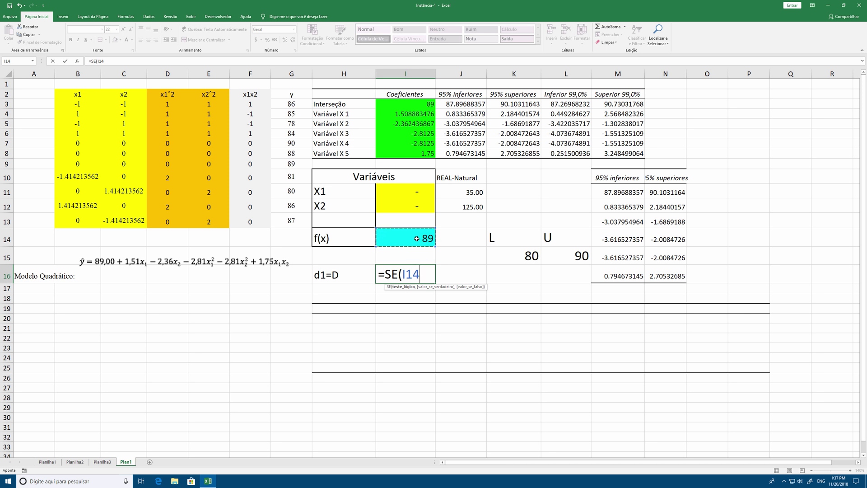
pyautogui.write('>')
pyautogui.click(561, 253)
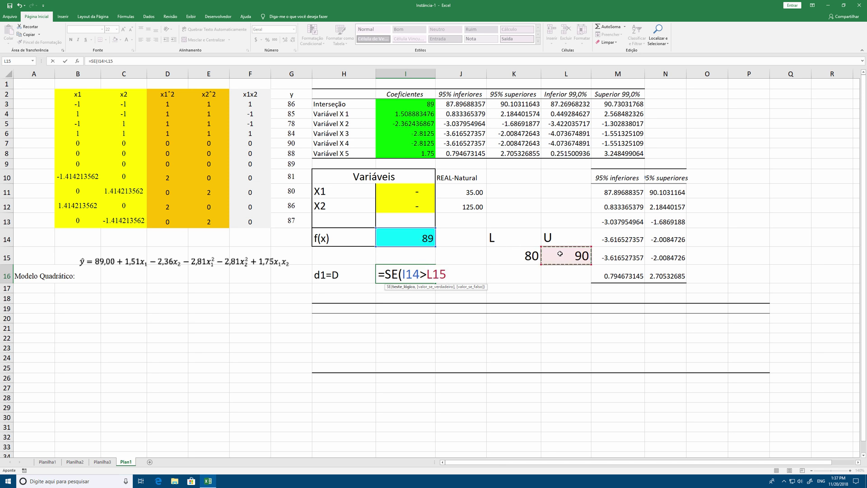
pyautogui.write(',1,se')
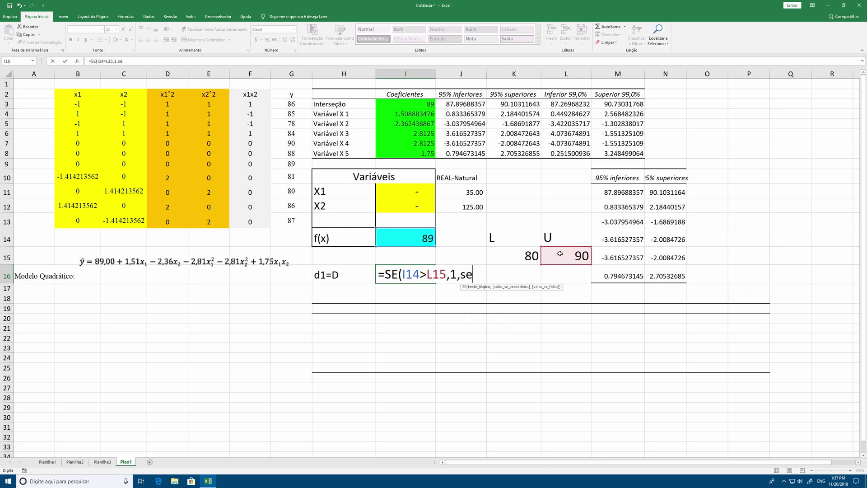
# - Nest a second SE in the I16 formula that returns 0 when f(x) is below the lower limit: SE(I14<K15,0
pyautogui.press('Tab')
pyautogui.click(414, 239)
pyautogui.write('<')
pyautogui.click(521, 256)
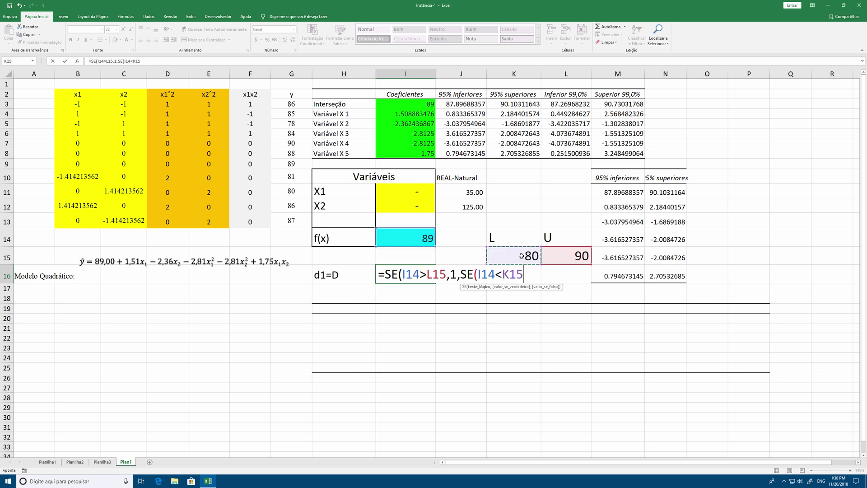
pyautogui.write(',0')
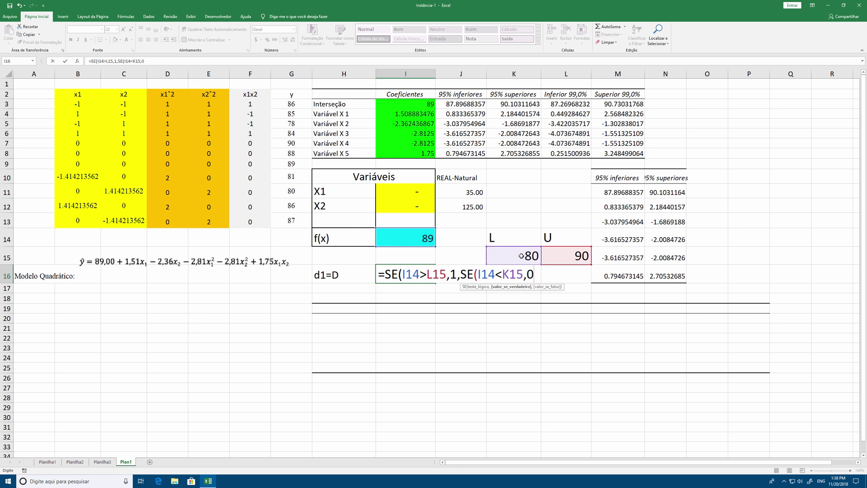
# - Nest a third SE in the I16 formula with the condition I14>=K15 for values from the lower limit upward
pyautogui.write(',SE(')
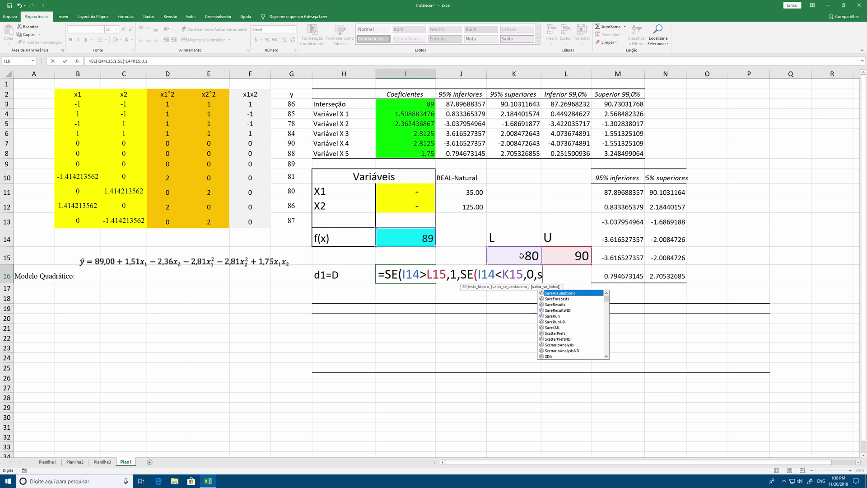
pyautogui.click(406, 238)
pyautogui.write('>=')
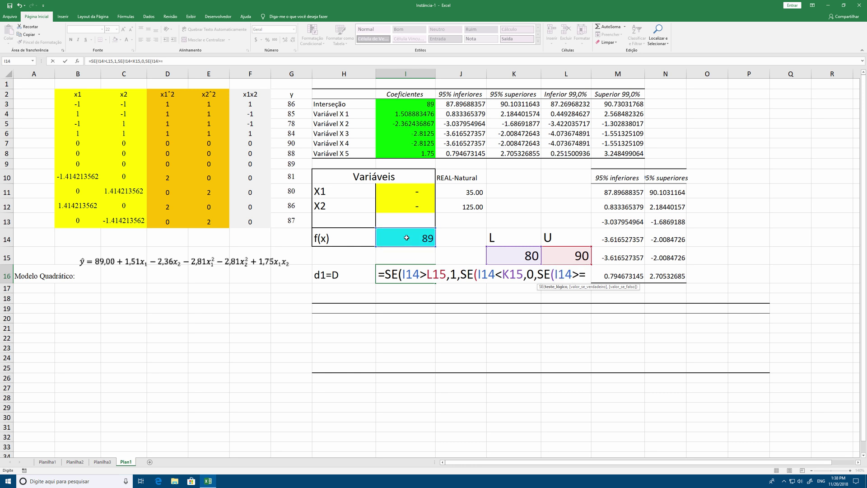
pyautogui.click(507, 257)
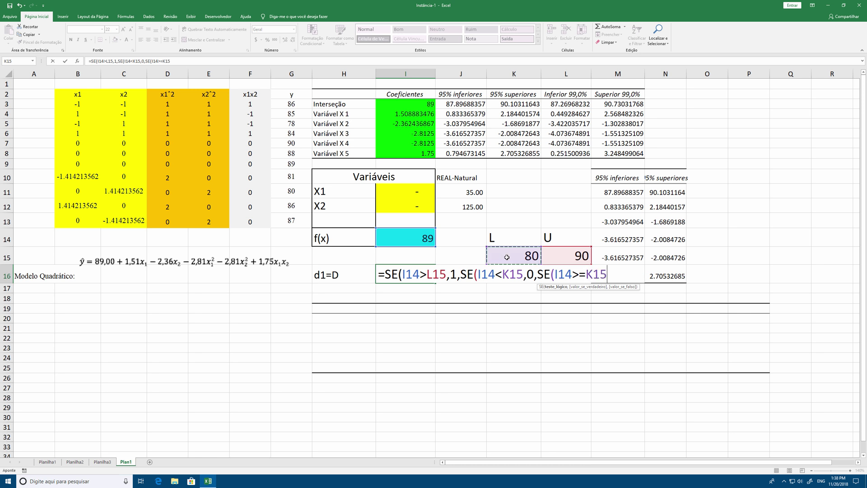
pyautogui.write(',')
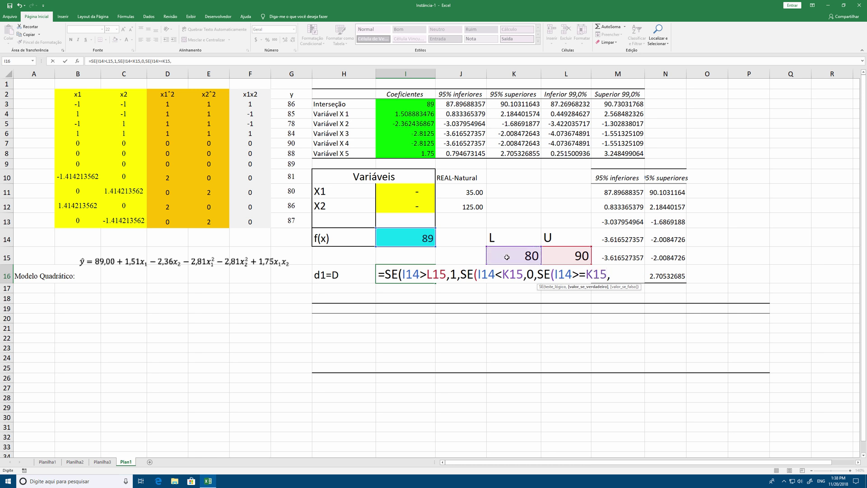
# - Complete the I16 formula with the desirability ratio (I14-K15)/(L15-K15) and close all nested SE functions
pyautogui.write('(')
pyautogui.click(409, 237)
pyautogui.write('-')
pyautogui.click(526, 255)
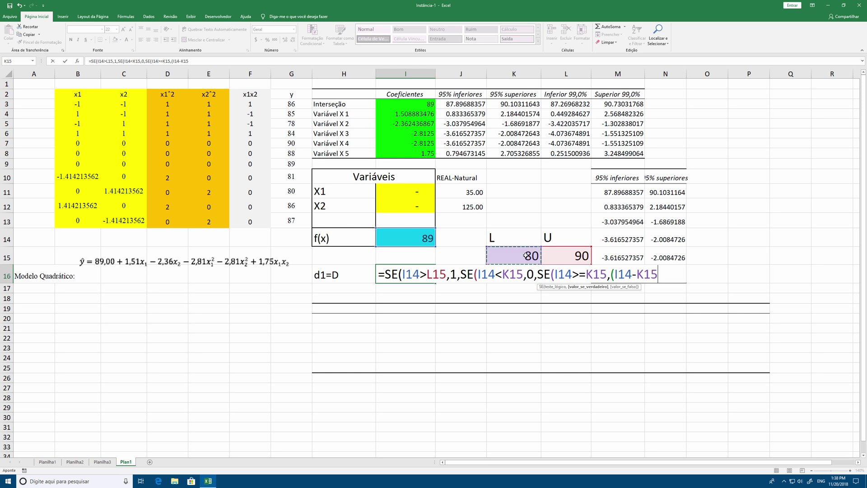
pyautogui.write(')/(')
pyautogui.click(562, 256)
pyautogui.write('-')
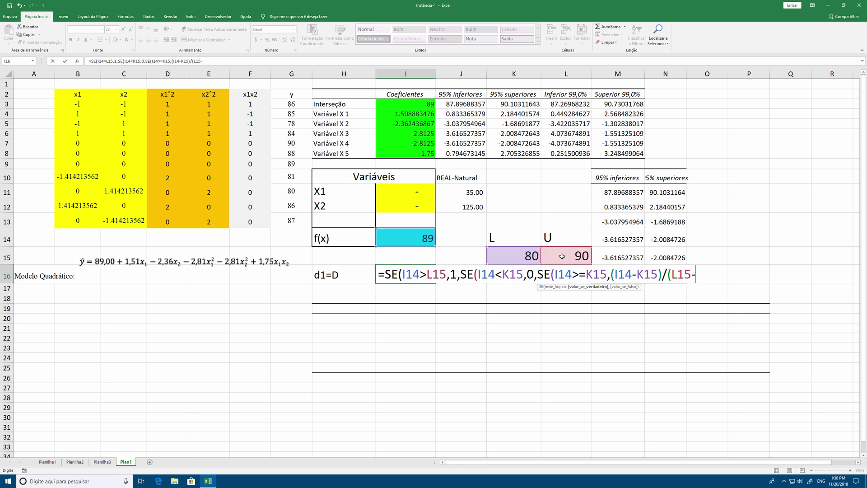
pyautogui.click(515, 257)
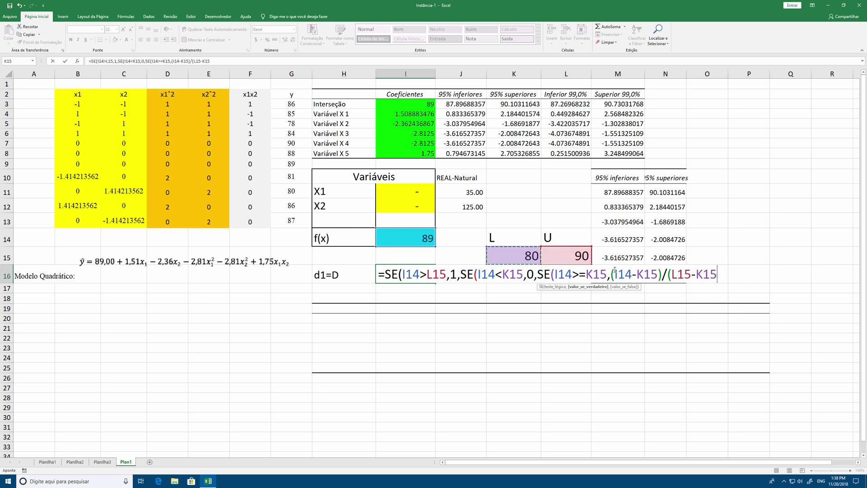
pyautogui.write('))))')
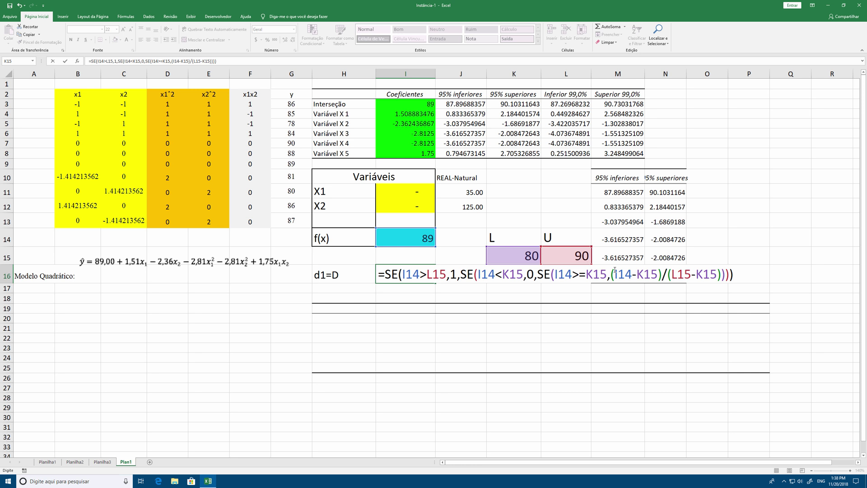
pyautogui.press('Return')
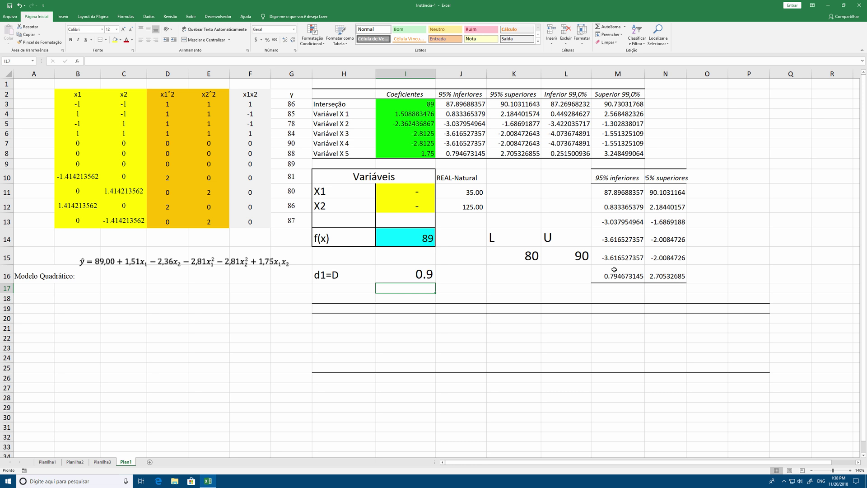
# - Review the nested SE desirability formula in I16 without changing it
pyautogui.doubleClick(418, 275)
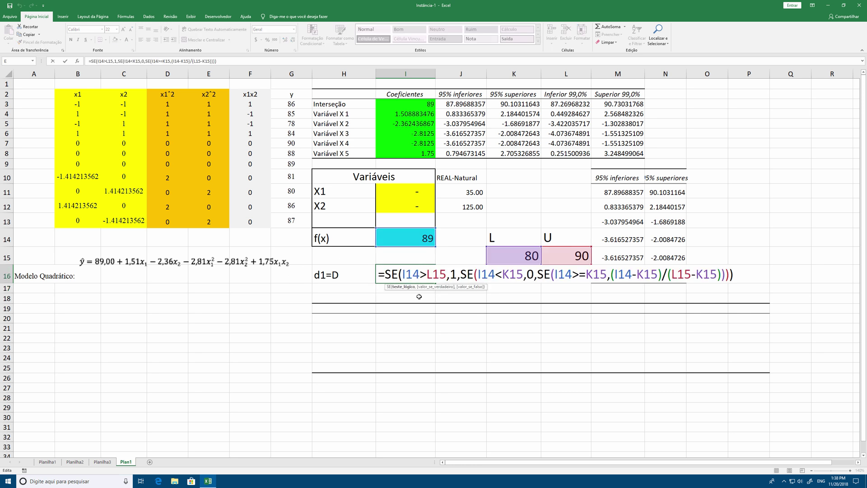
pyautogui.press('Escape')
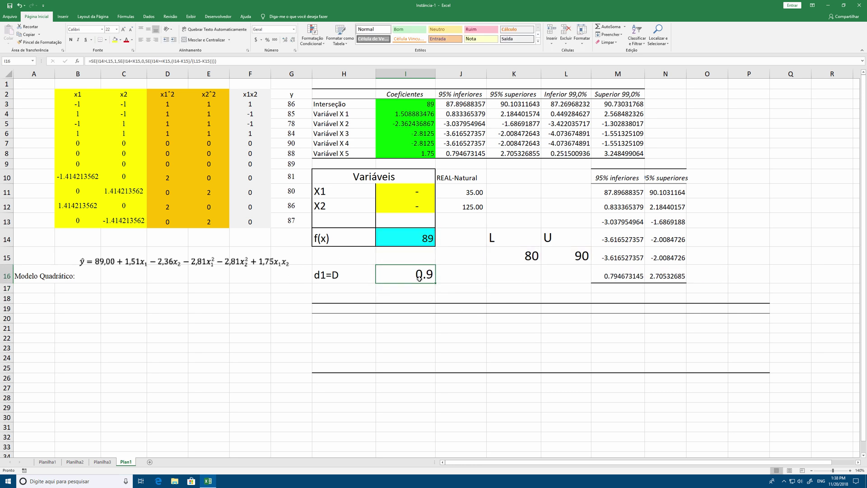
pyautogui.doubleClick(419, 278)
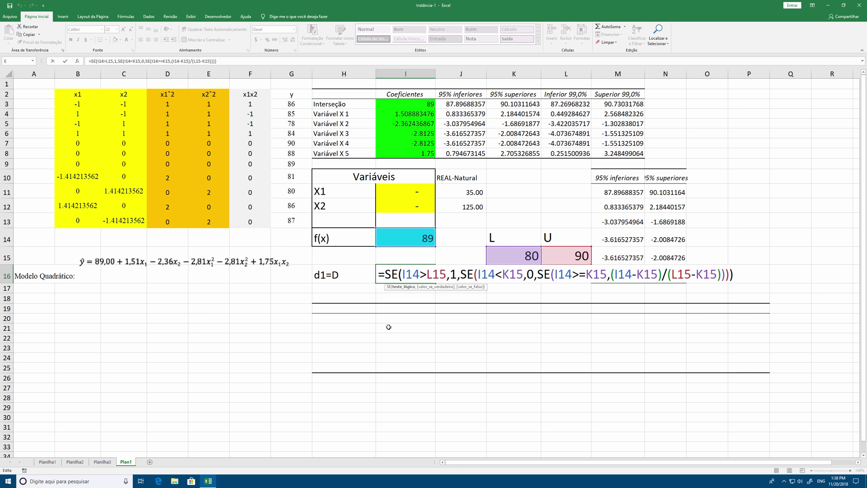
pyautogui.press('Escape')
# - Enter the spherical constraint label Esférica in H17, below d1=D
pyautogui.click(359, 287)
pyautogui.write('E')
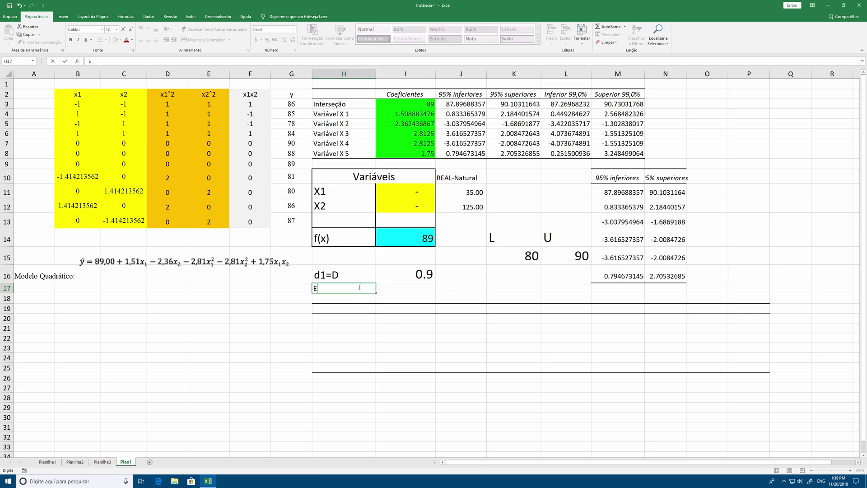
pyautogui.write('sférica')
pyautogui.press('Return')
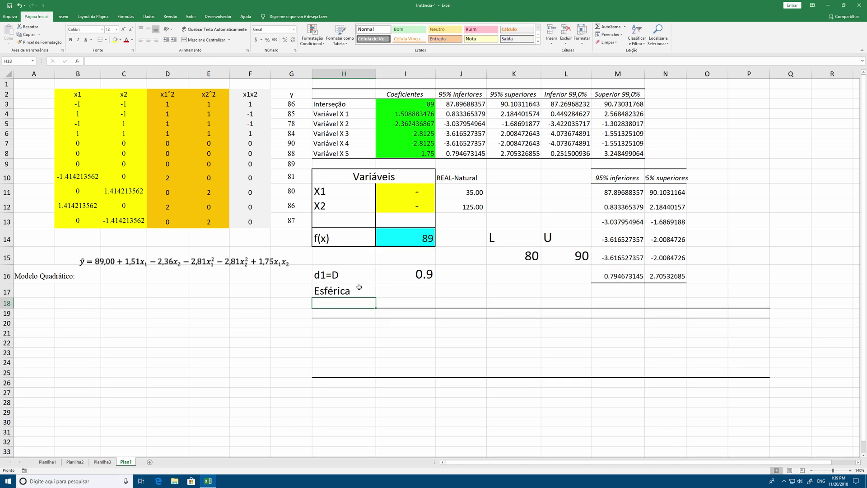
# - Calculate the spherical constraint in I17 as the sum of squared X1 and X2 with =I11^2+I12^2
pyautogui.click(401, 294)
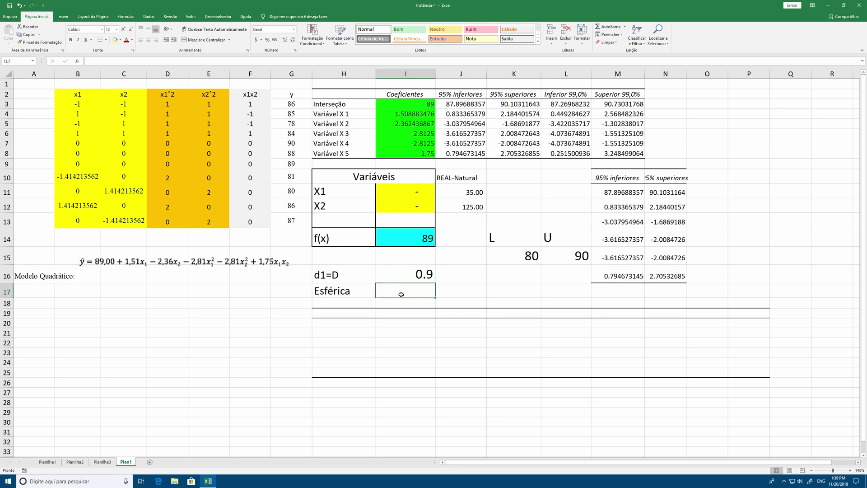
pyautogui.write('=')
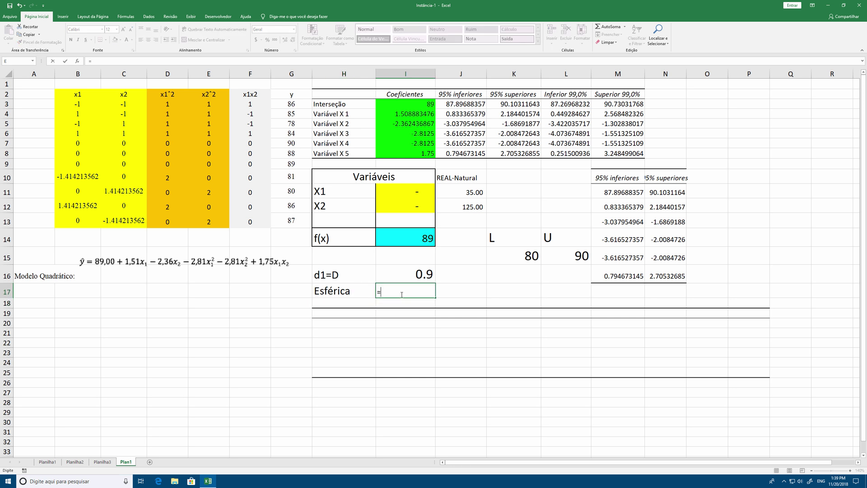
pyautogui.click(409, 193)
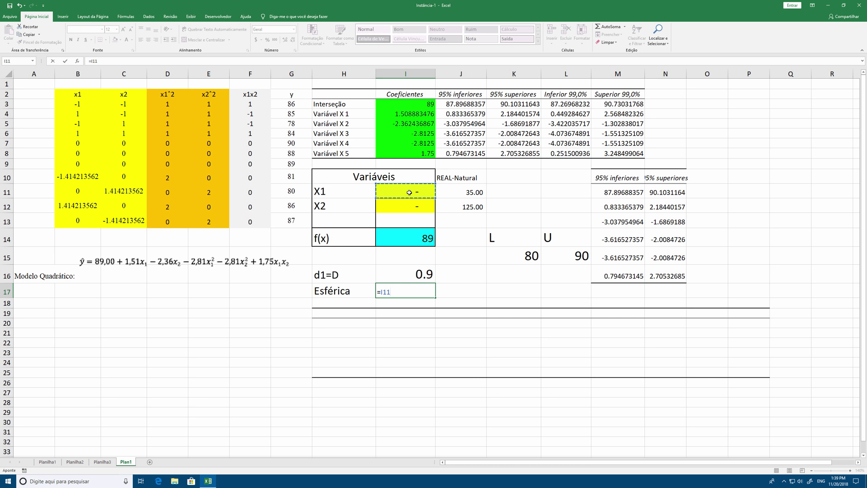
pyautogui.write('^2+')
pyautogui.click(411, 206)
pyautogui.press('Return')
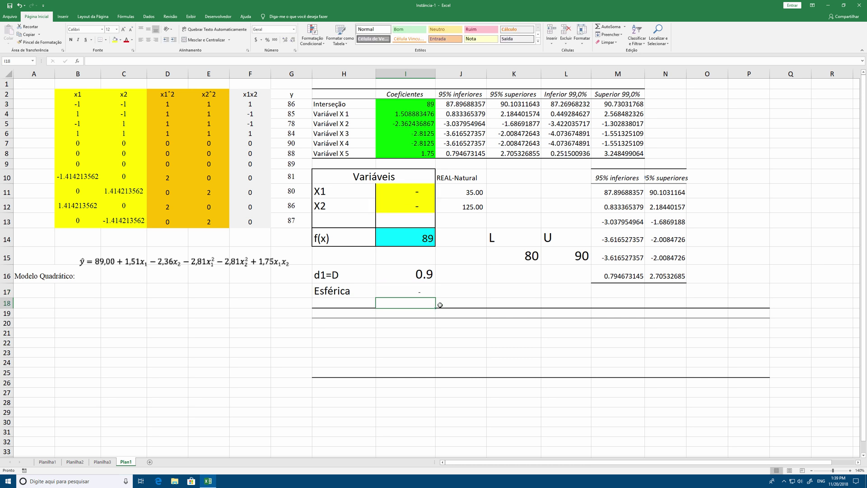
# - Complete the spherical constraint row by entering <= in J17 and the limit 2 in K17
pyautogui.click(456, 294)
pyautogui.write('<=')
pyautogui.press('Right')
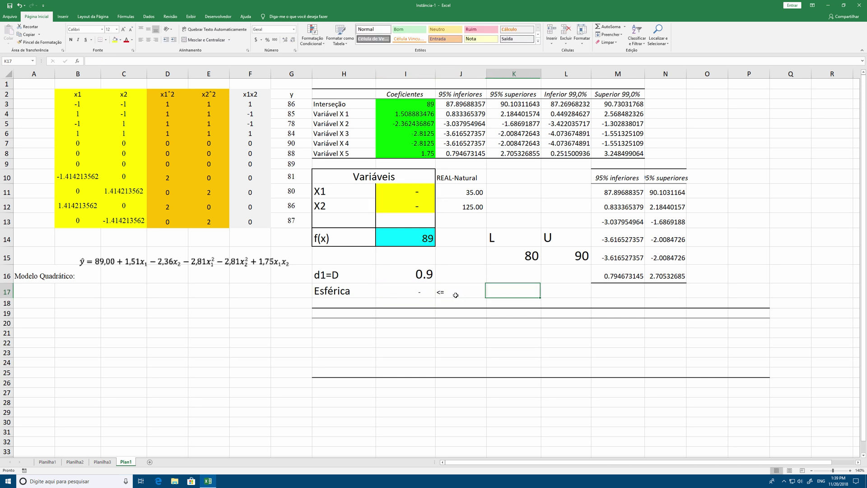
pyautogui.write('2')
pyautogui.press('Return')
# - Copy the formatting of I16 to the constraint row H17:K17 and check the formula in I17
pyautogui.click(347, 297)
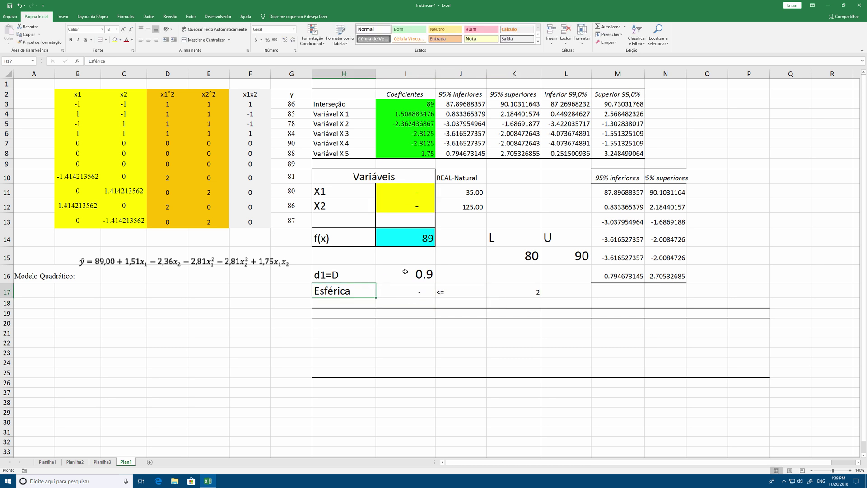
pyautogui.click(409, 273)
pyautogui.click(41, 42)
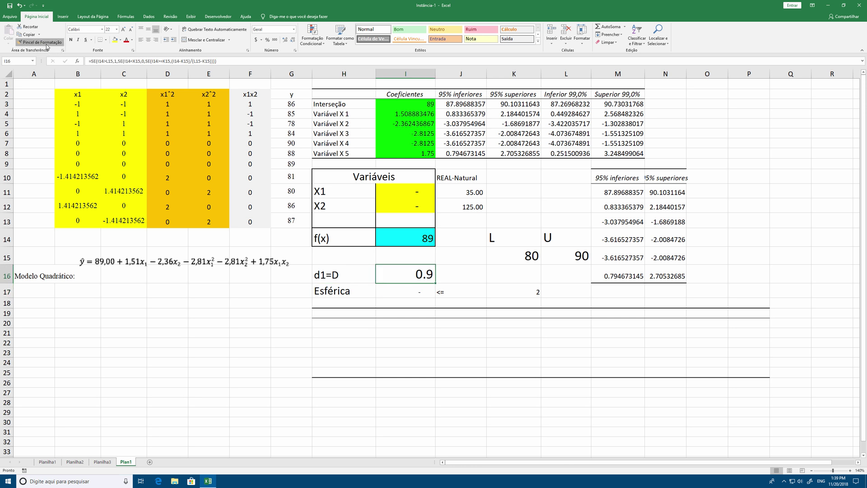
pyautogui.moveTo(346, 293); pyautogui.dragTo(513, 298)
pyautogui.doubleClick(404, 300)
pyautogui.press('Escape')
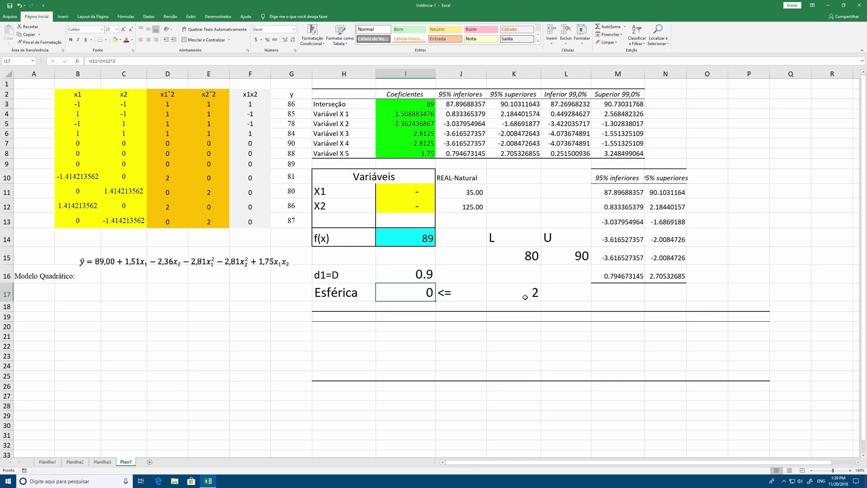
# - Open the Solver parameters and move the dialog clear of the d1=D and Esférica cells
pyautogui.click(519, 297)
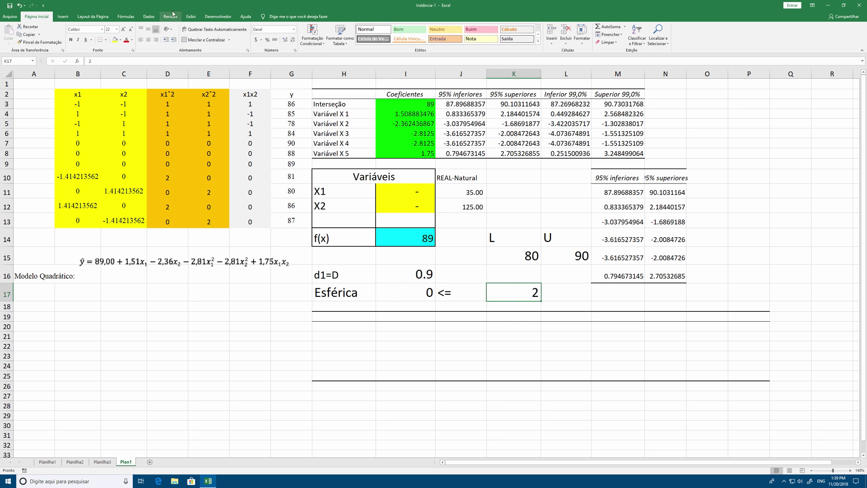
pyautogui.click(154, 17)
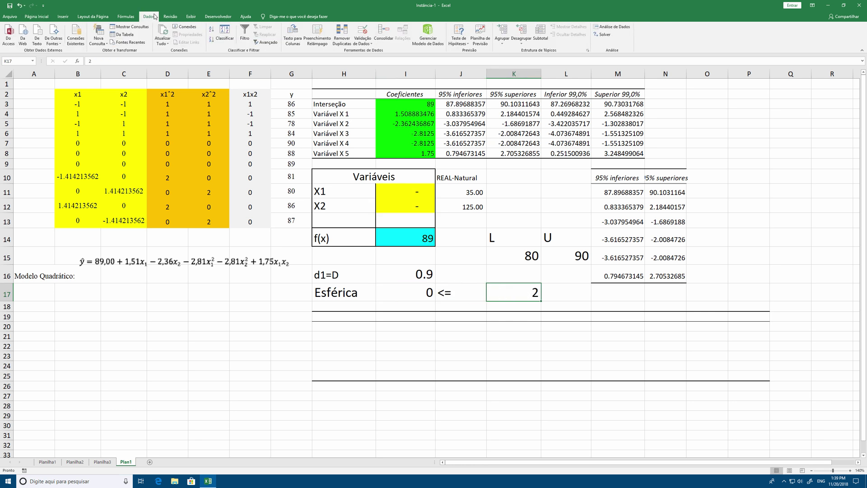
pyautogui.click(605, 34)
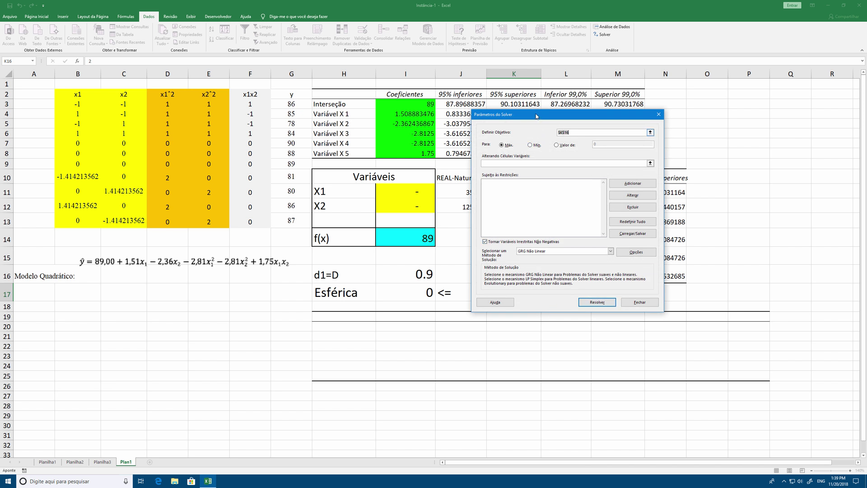
pyautogui.moveTo(536, 116); pyautogui.dragTo(609, 135)
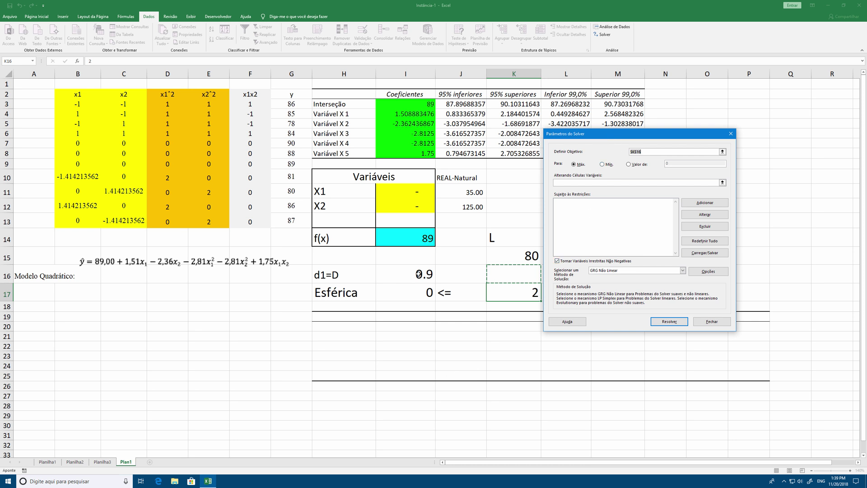
# - Set the Solver objective to maximize I16 by changing the X1 and X2 cells I11:I12
pyautogui.click(419, 274)
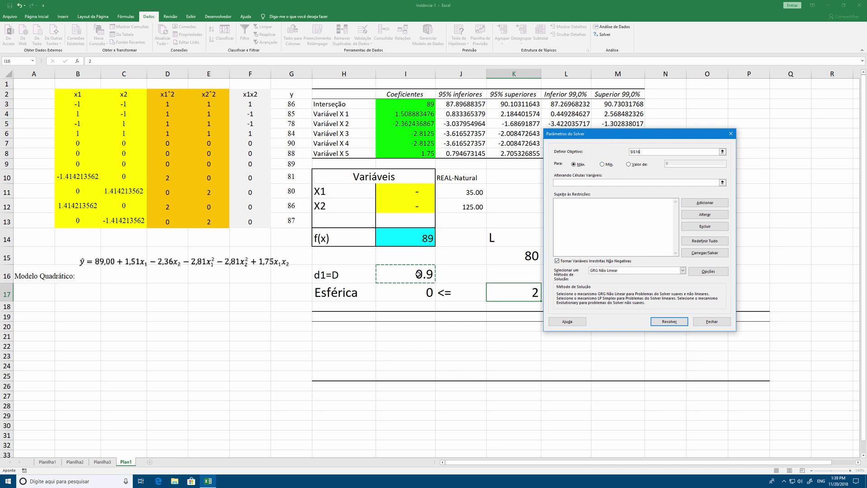
pyautogui.click(575, 183)
pyautogui.moveTo(415, 193); pyautogui.dragTo(410, 203)
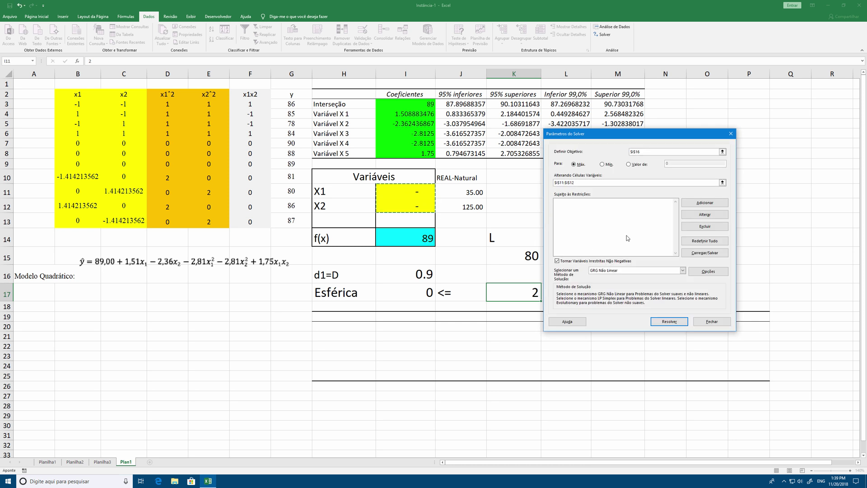
pyautogui.click(627, 235)
# - Add the constraint I17 <= K17 and turn off the non-negativity requirement for unconstrained variables
pyautogui.click(712, 199)
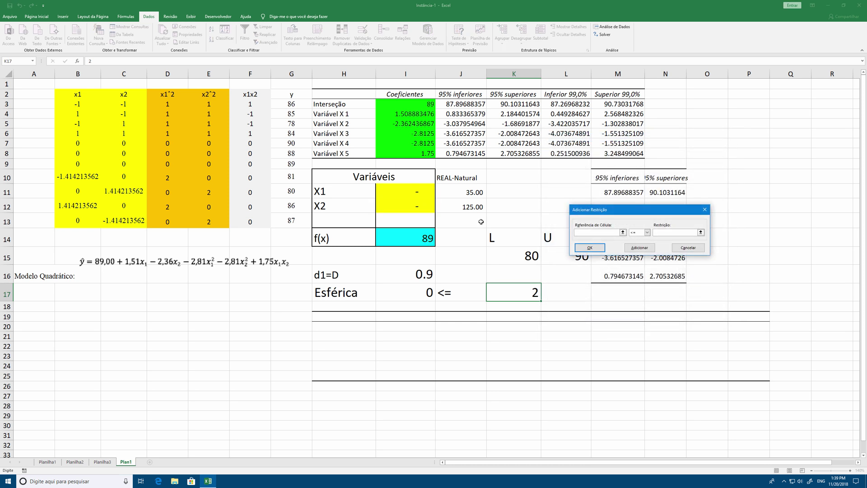
pyautogui.click(414, 293)
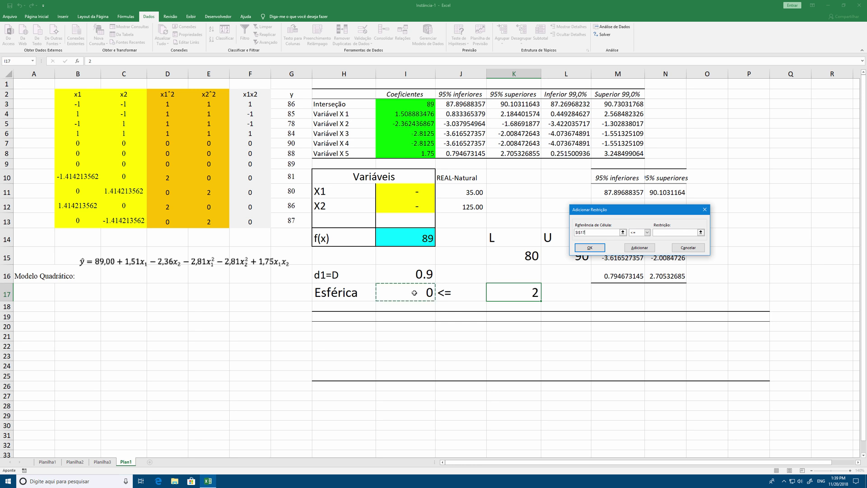
pyautogui.press('Tab')
pyautogui.press('Tab')
pyautogui.click(529, 298)
pyautogui.click(590, 248)
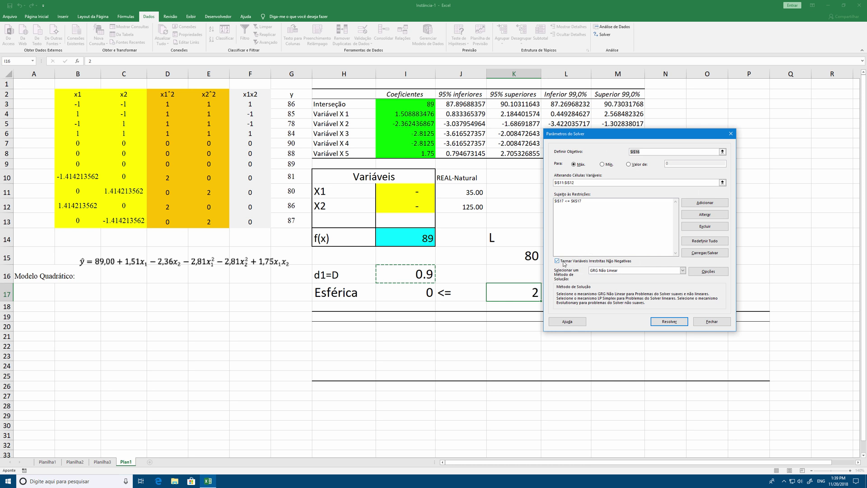
pyautogui.click(561, 262)
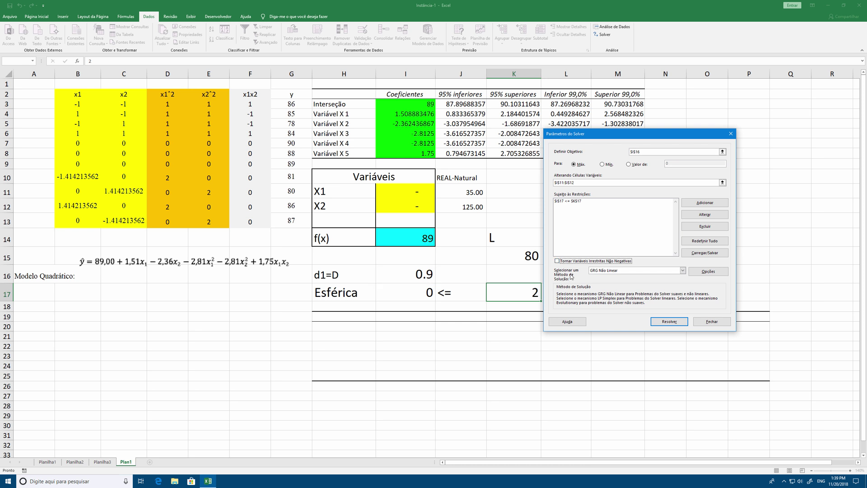
# - Try to solve the model with the LP Simplex method and close the results
pyautogui.click(682, 271)
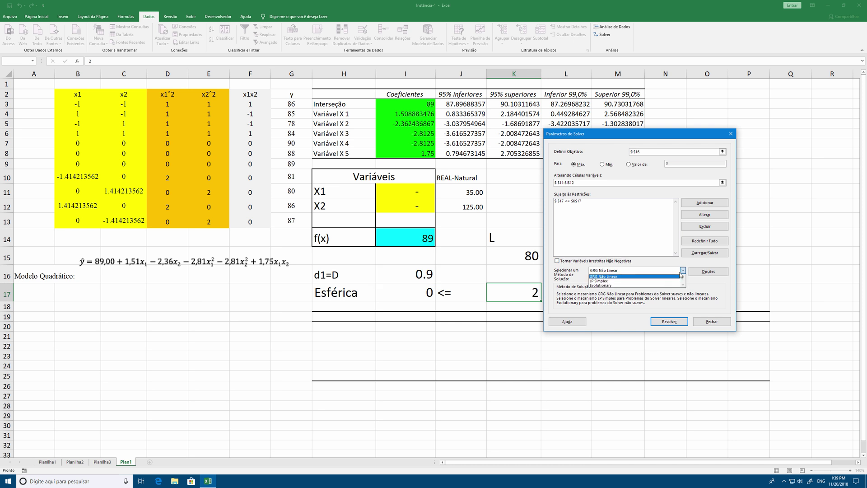
pyautogui.click(624, 281)
pyautogui.click(655, 319)
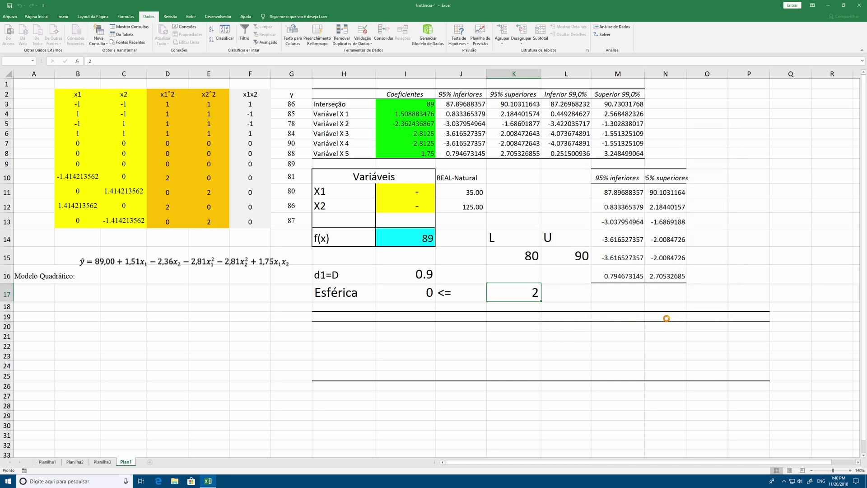
pyautogui.click(354, 253)
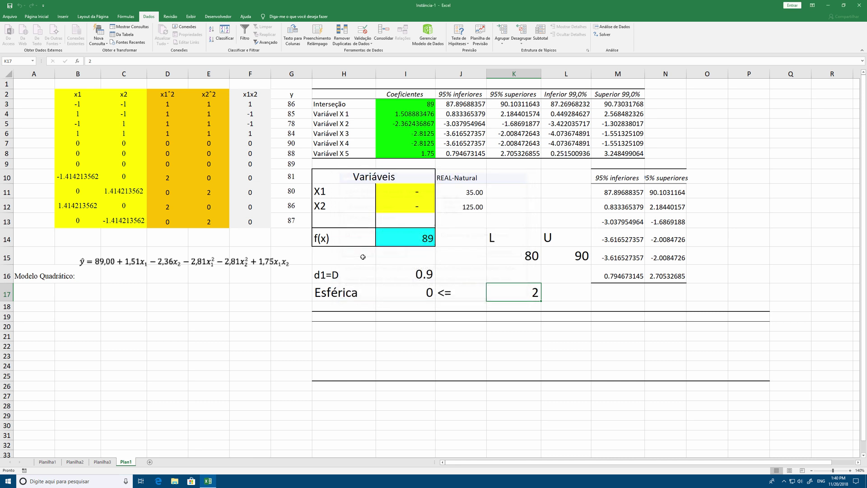
# - Reopen Solver, run LP Simplex again with objective I16, and move the results dialog off the model before closing it
pyautogui.click(603, 34)
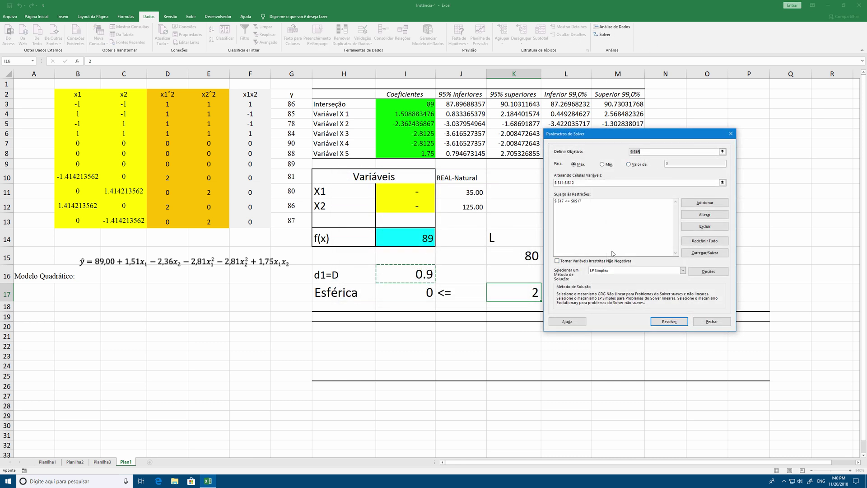
pyautogui.click(408, 273)
pyautogui.click(665, 321)
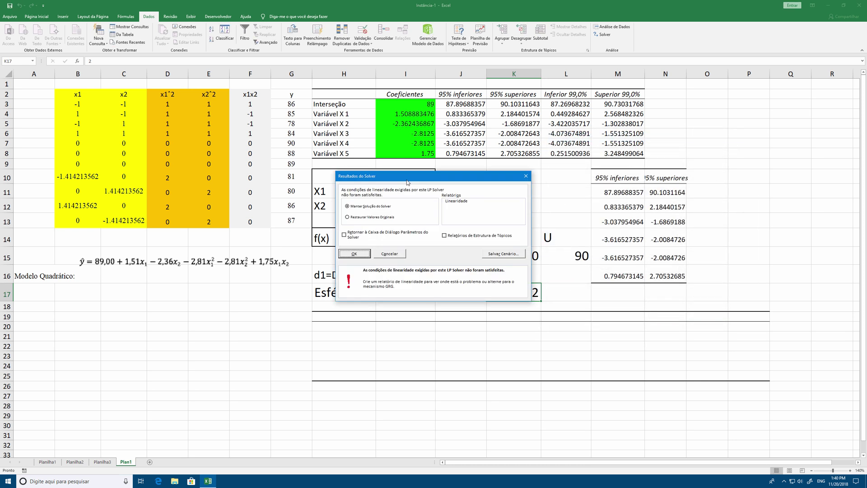
pyautogui.moveTo(407, 179); pyautogui.dragTo(593, 156)
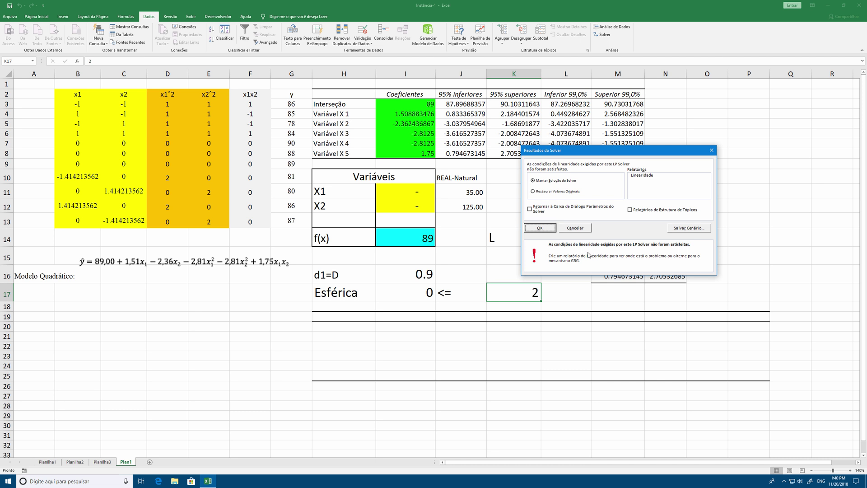
pyautogui.click(536, 227)
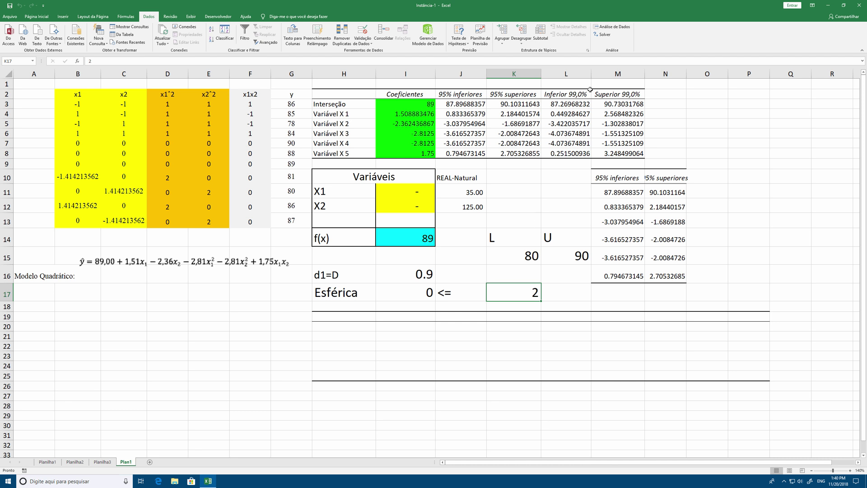
# - Solve the model with the GRG Não Linear method and keep the Solver solution
pyautogui.click(603, 36)
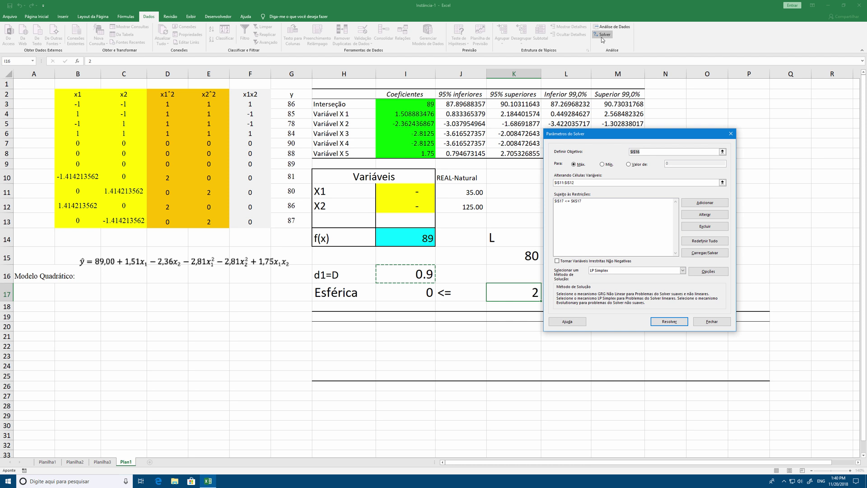
pyautogui.click(684, 271)
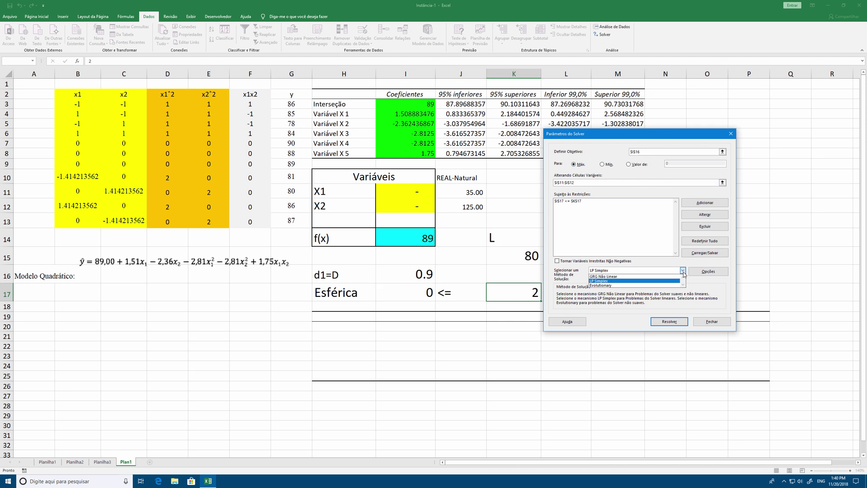
pyautogui.click(615, 276)
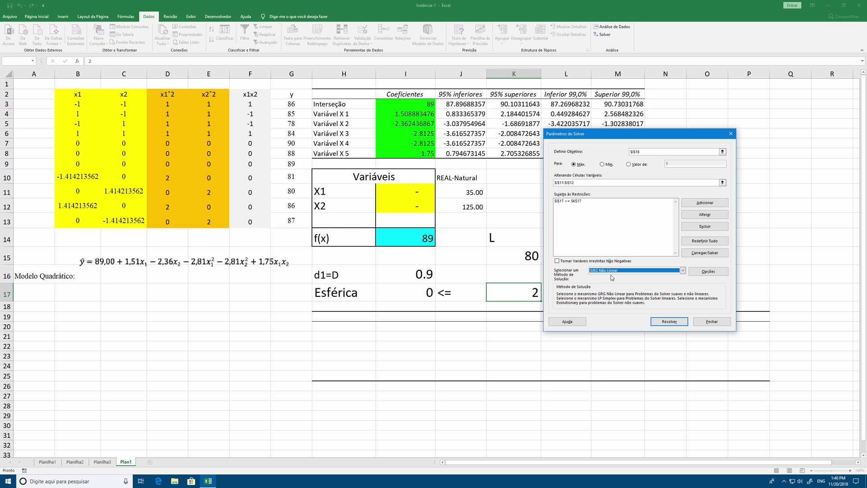
pyautogui.click(676, 325)
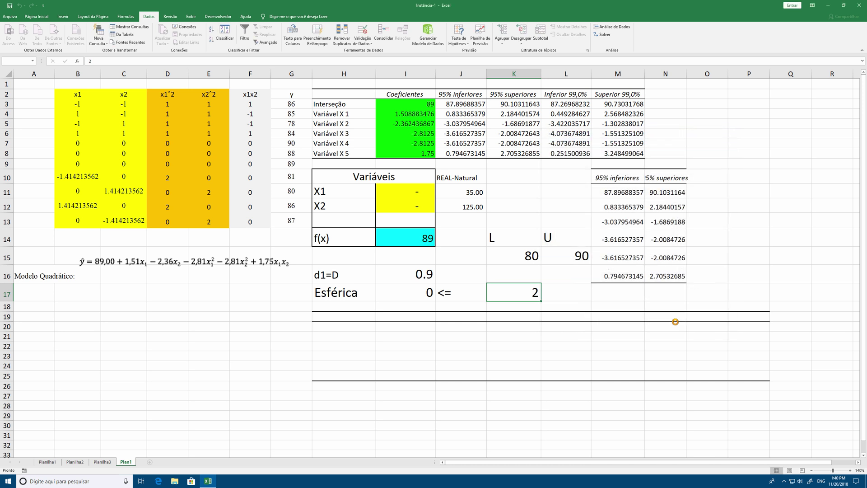
pyautogui.click(351, 254)
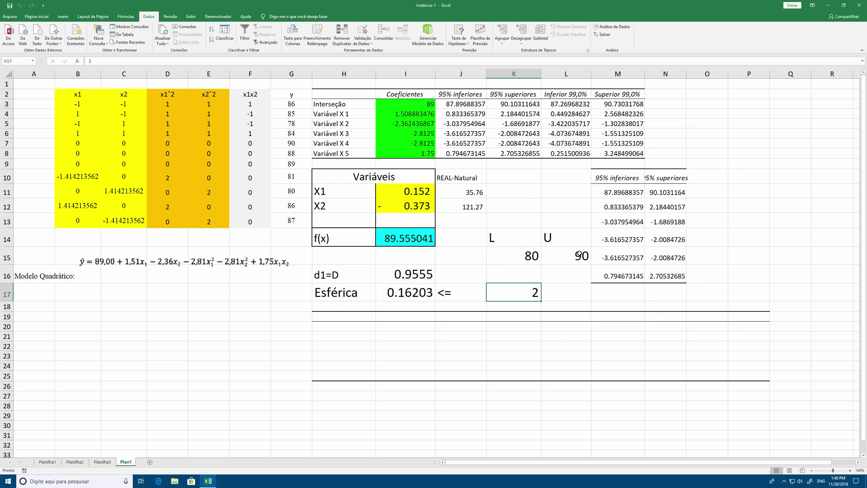
# - Inspect the optimized coded values of X1 in I11 and X2 in I12
pyautogui.click(734, 246)
pyautogui.click(413, 191)
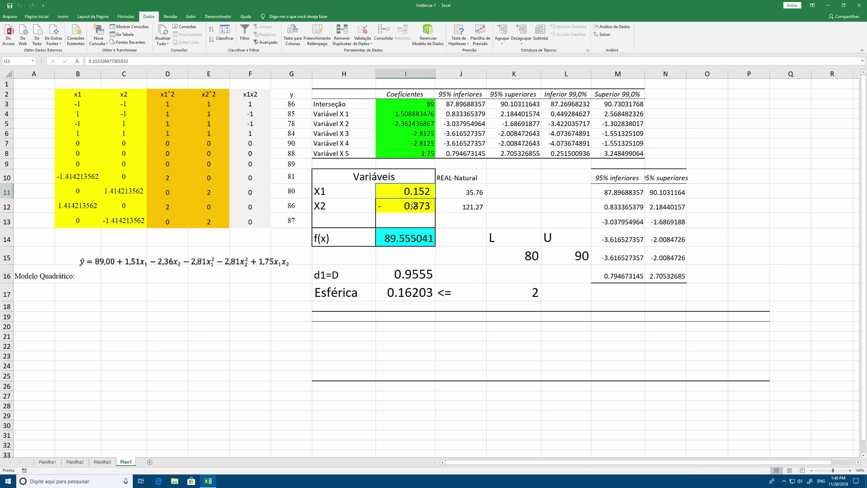
pyautogui.click(414, 206)
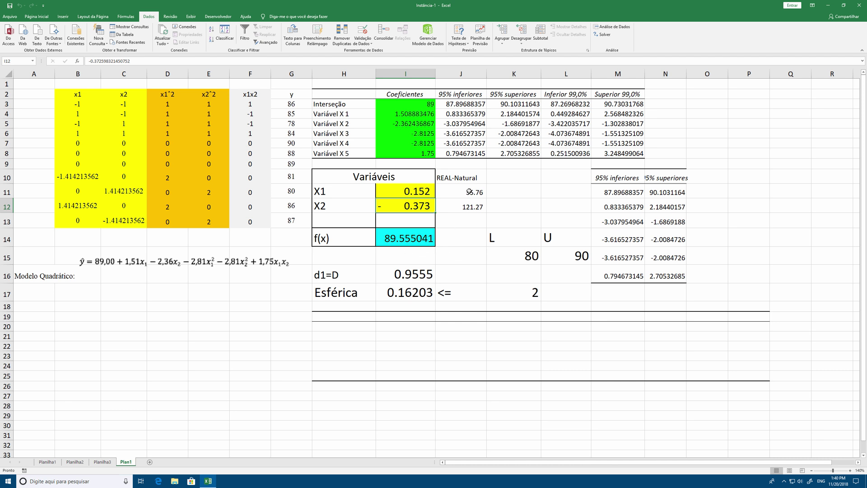
# - Set the font size of J10:J12 to 22 and widen column J to fit the REAL-Natural heading
pyautogui.moveTo(468, 195)
pyautogui.mouseDown()
pyautogui.moveTo(470, 206)
pyautogui.moveTo(456, 199)
pyautogui.moveTo(458, 207)
pyautogui.mouseUp()
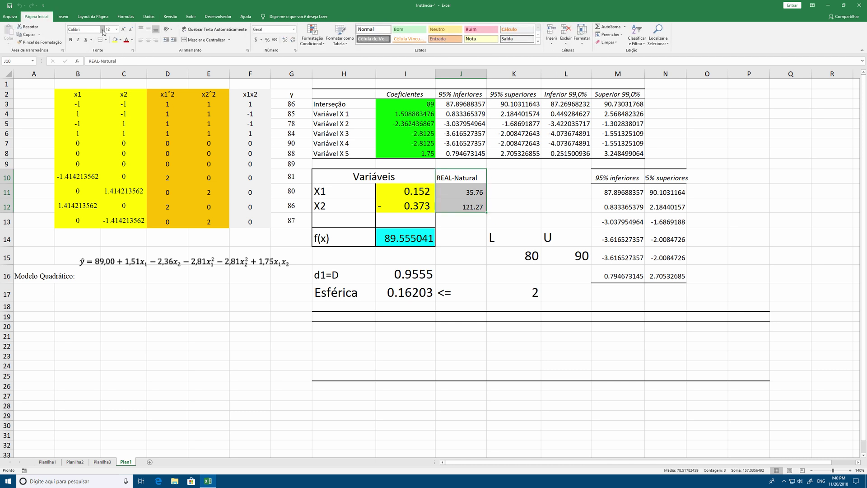
pyautogui.write('2')
pyautogui.press('Return')
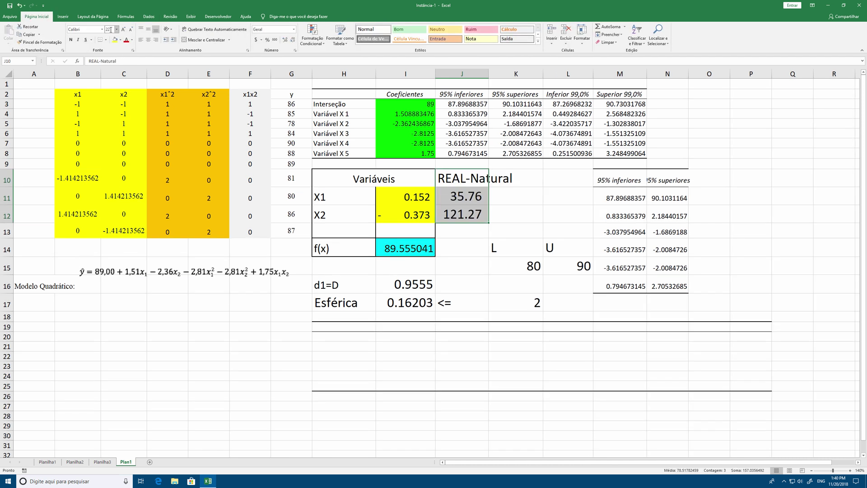
pyautogui.moveTo(488, 77); pyautogui.dragTo(519, 77)
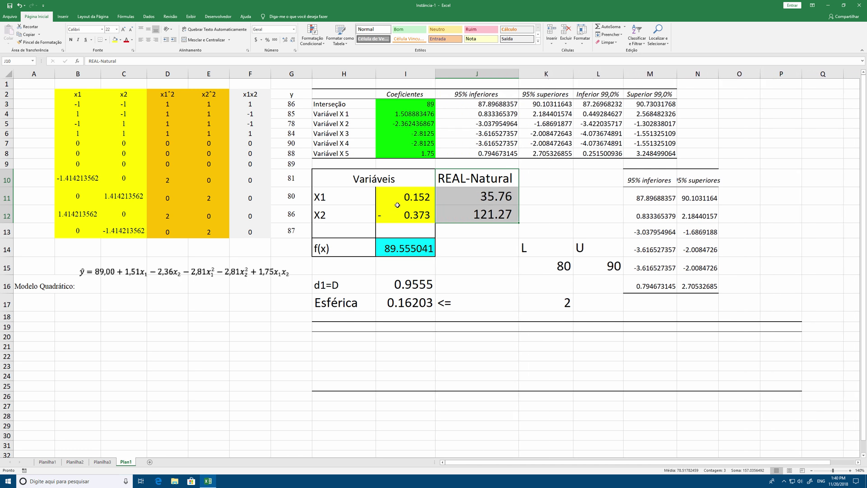
# - Check the natural-unit formulas in J11 and J12, and apply the comma style with two decimals to f(x) in I14
pyautogui.click(465, 195)
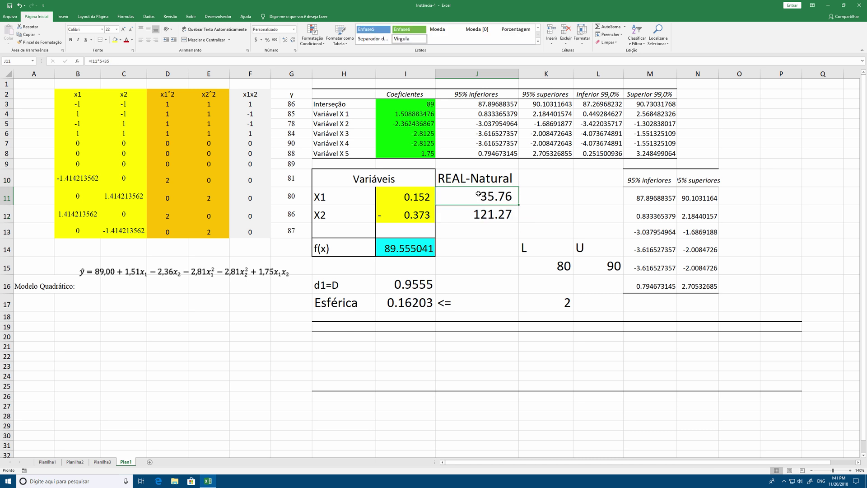
pyautogui.click(483, 215)
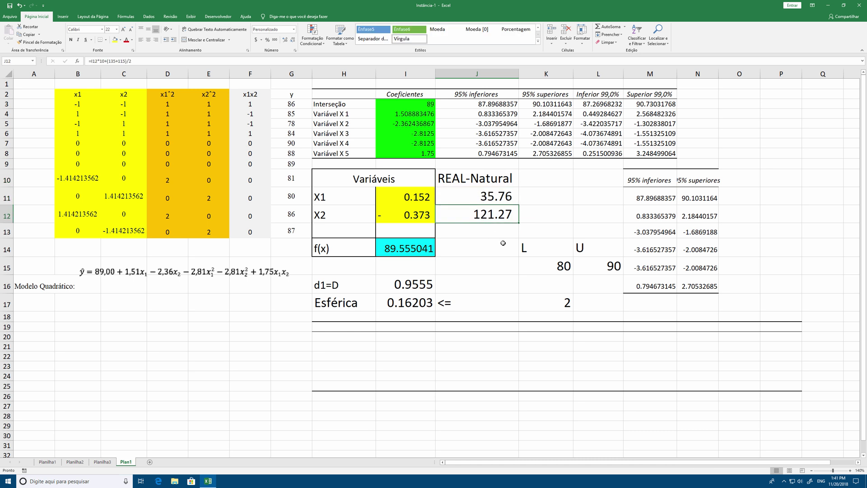
pyautogui.click(390, 249)
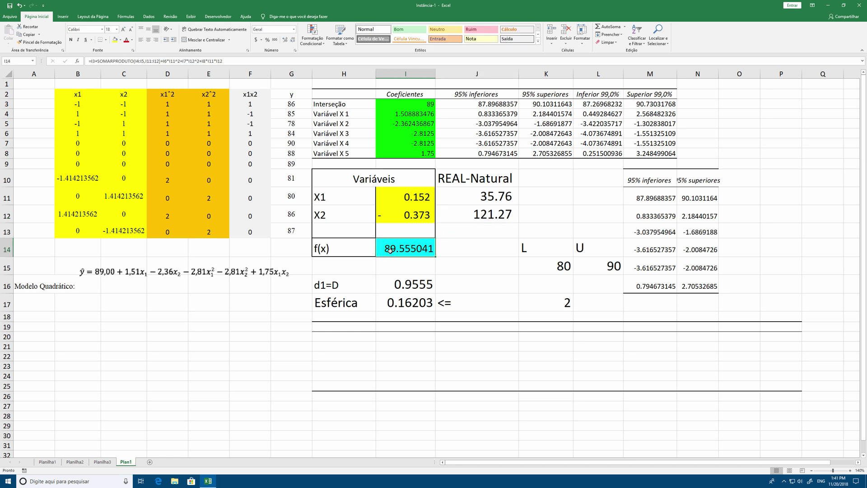
pyautogui.click(275, 41)
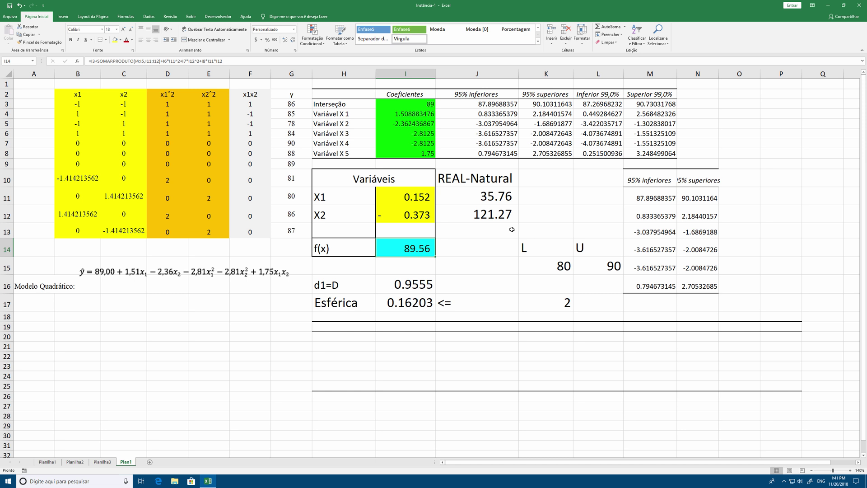
# - Format the desirability d1=D in I16 as a percentage with two decimals
pyautogui.click(412, 286)
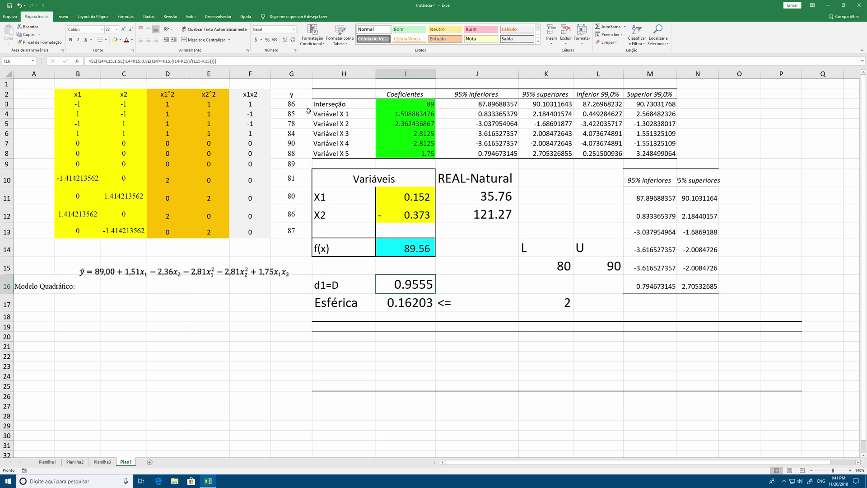
pyautogui.click(267, 40)
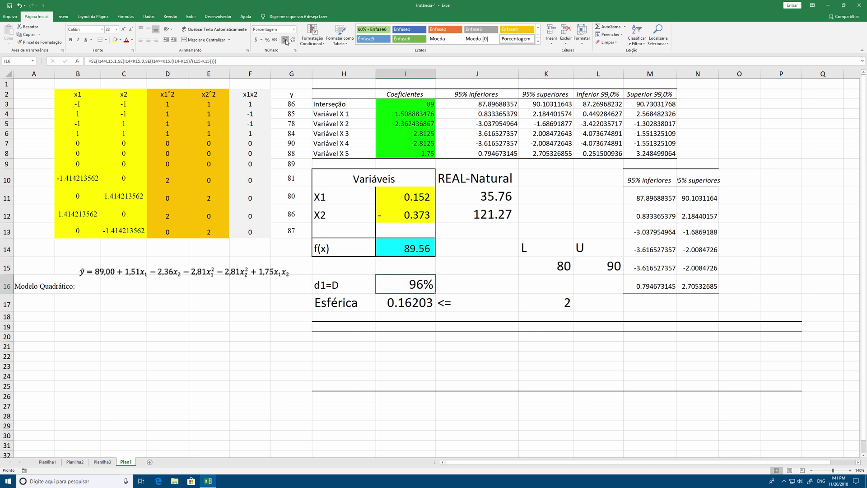
pyautogui.click(285, 40)
pyautogui.click(285, 40)
# - Enter the label T in J14 beside the f(x) value
pyautogui.click(496, 240)
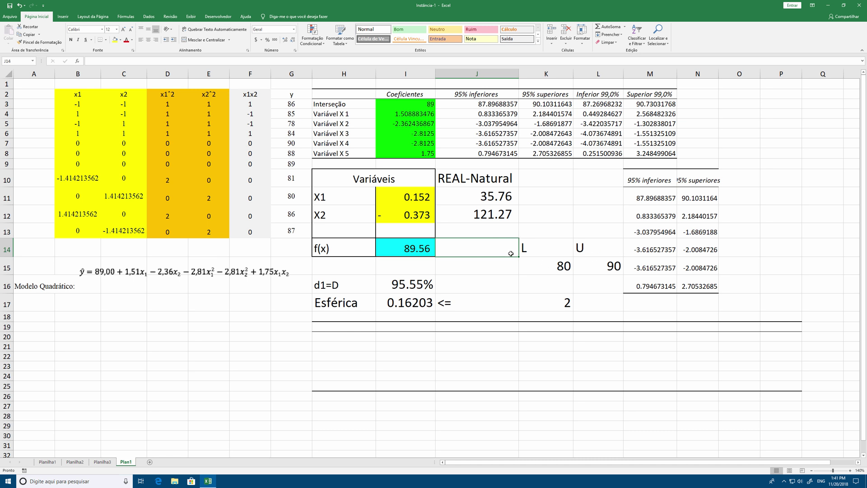
pyautogui.write('T')
pyautogui.press('Return')
pyautogui.press('Return')
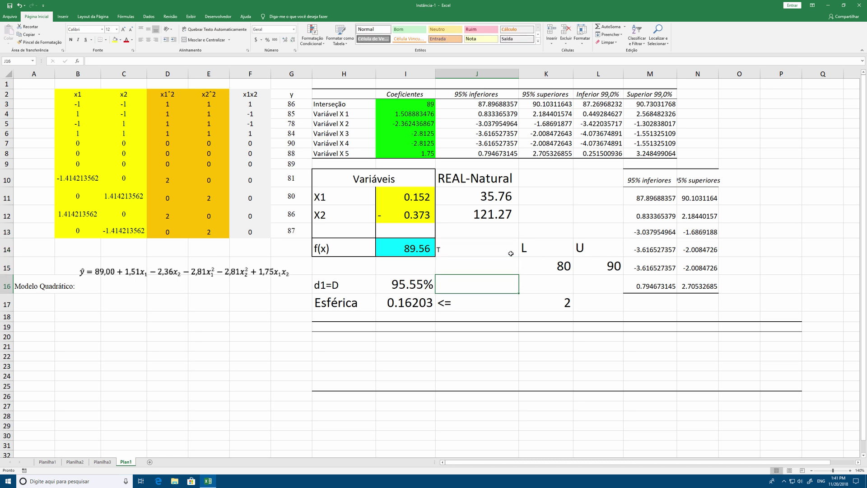
# - Move the 95% inferiores and 95% superiores table from M10:N16 to N10:O16
pyautogui.click(511, 253)
pyautogui.moveTo(651, 180)
pyautogui.mouseDown()
pyautogui.moveTo(701, 290)
pyautogui.moveTo(744, 290)
pyautogui.mouseUp()
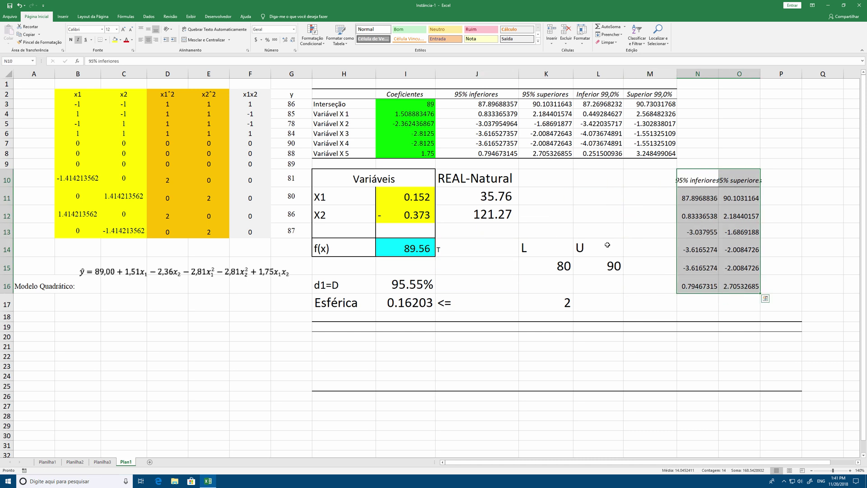
pyautogui.click(600, 246)
# - Enter the label T in M14 and the target value 89.6 in M15, beside the L and U limits
pyautogui.click(644, 253)
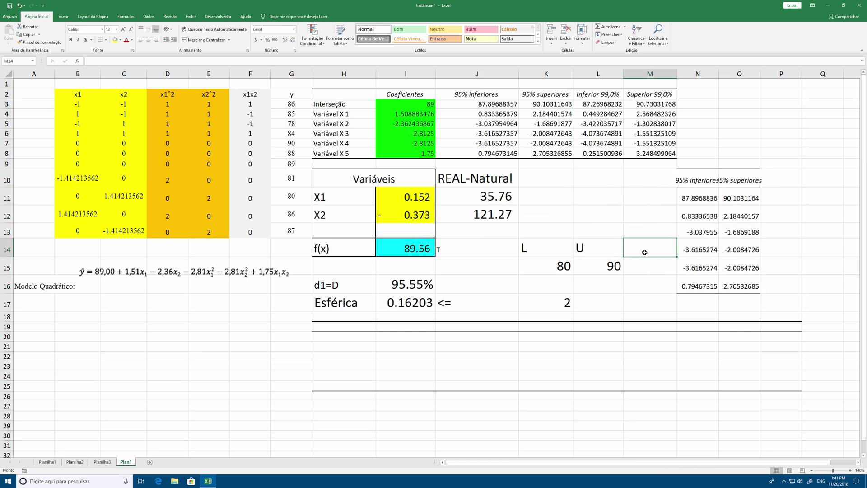
pyautogui.write('T')
pyautogui.press('Return')
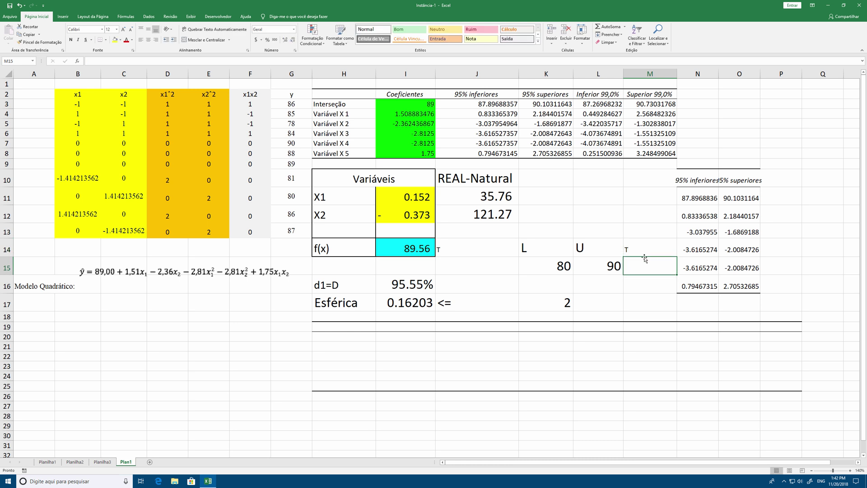
pyautogui.doubleClick(644, 258)
pyautogui.write('89.6')
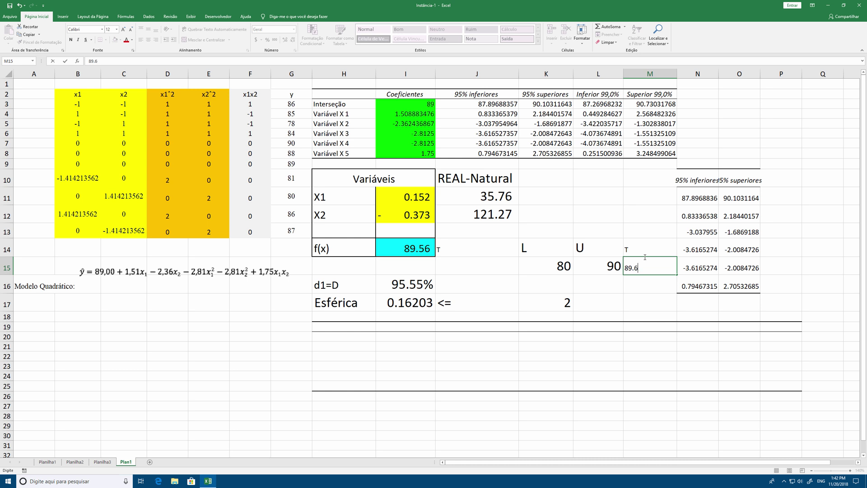
pyautogui.press('Return')
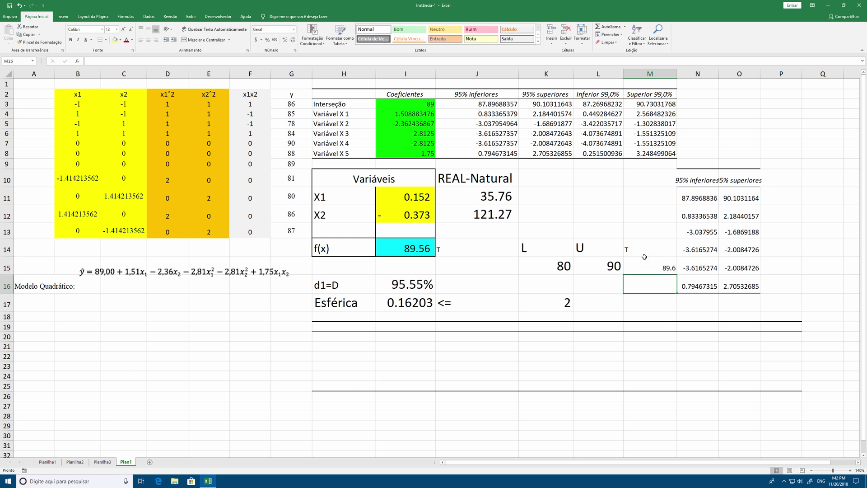
# - Copy the formatting of L15 to the L, U, T block K14:M15 and apply all borders to it
pyautogui.click(612, 264)
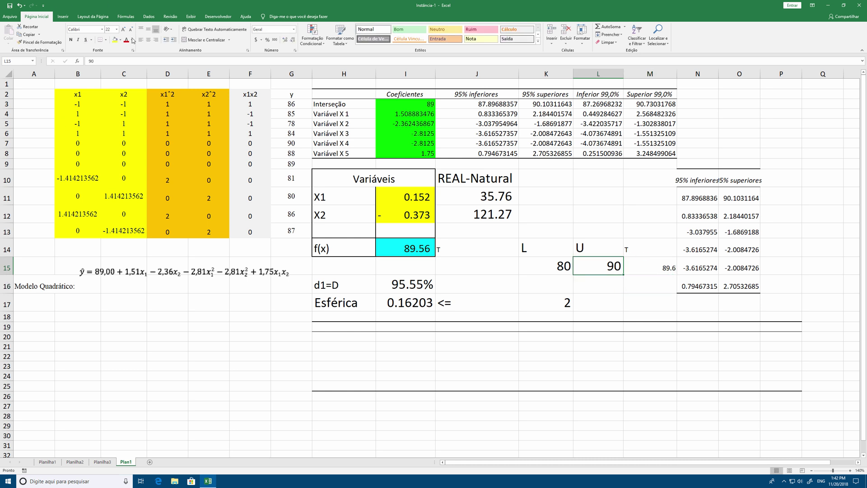
pyautogui.click(41, 42)
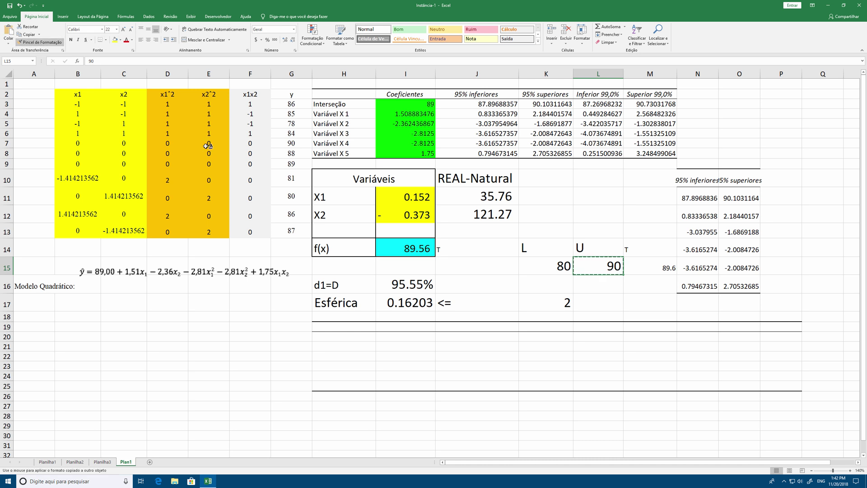
pyautogui.moveTo(556, 251); pyautogui.dragTo(634, 267)
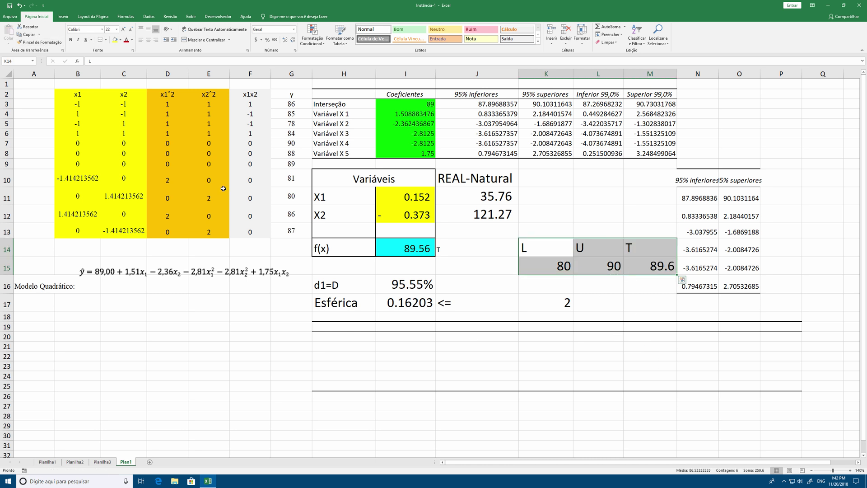
pyautogui.click(107, 41)
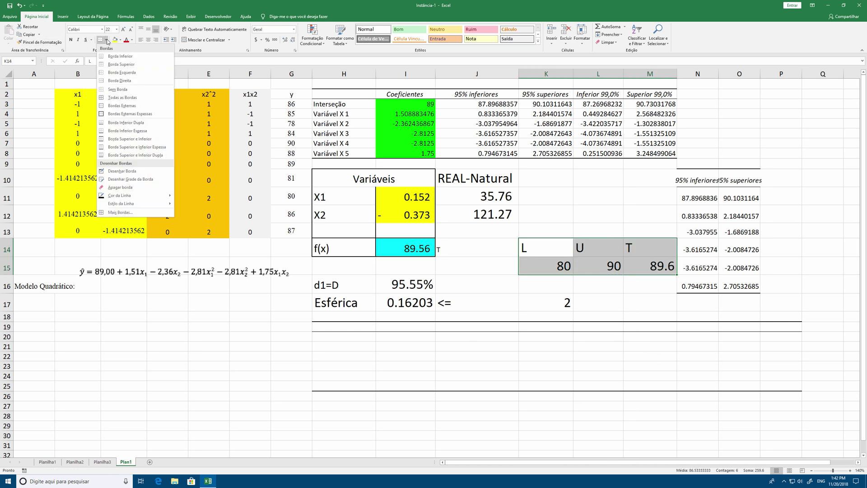
pyautogui.click(107, 104)
pyautogui.click(567, 266)
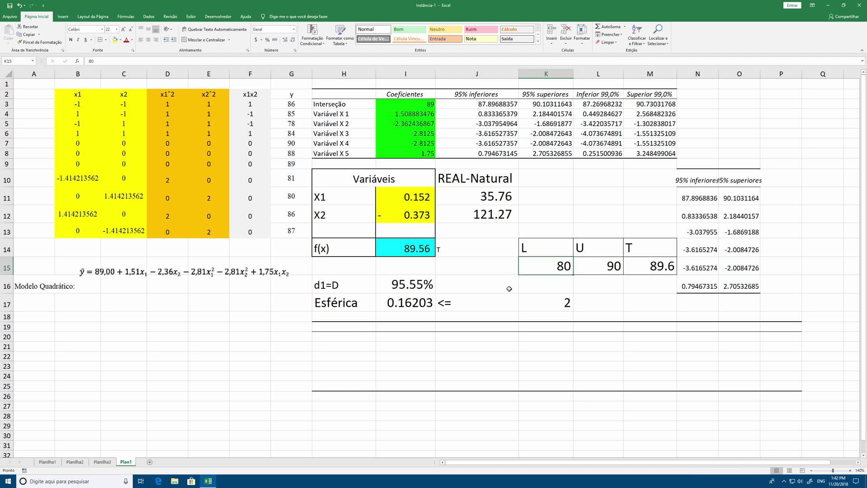
# - Set the target value T in M15 to 89.7
pyautogui.click(659, 265)
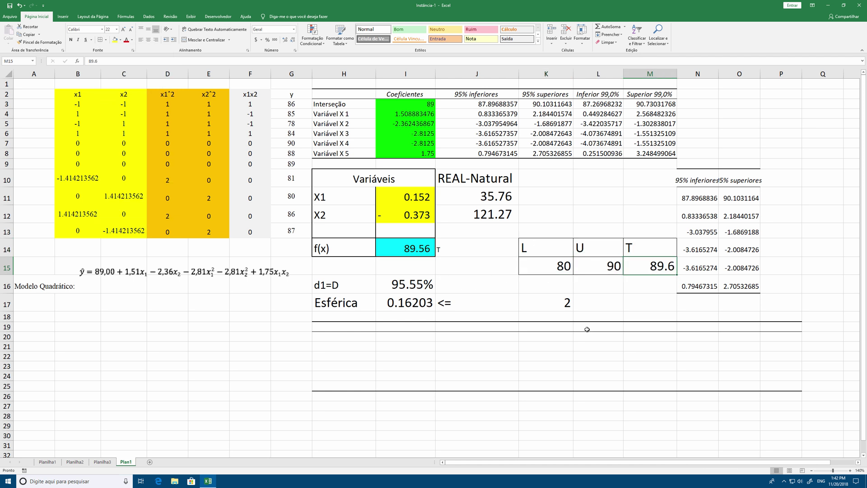
pyautogui.doubleClick(666, 265)
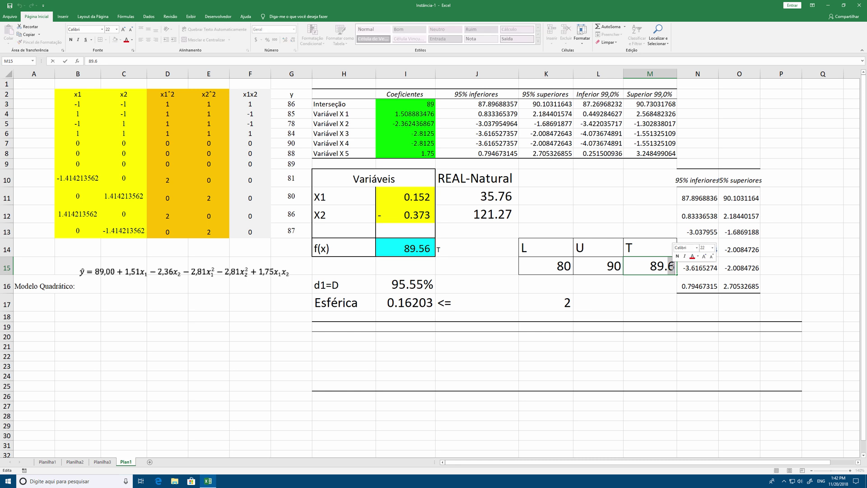
pyautogui.write('7')
pyautogui.press('Return')
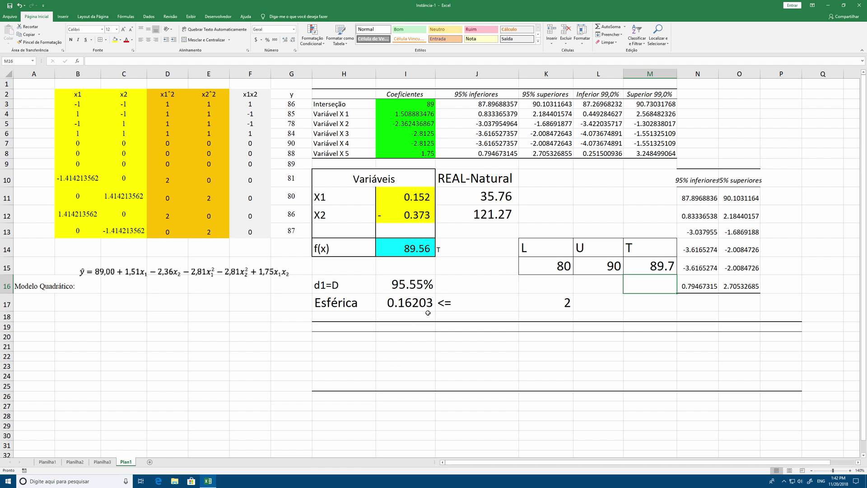
# - Switch to Texmaker and display the PDF of the DOE & OvSMC.tex slides
pyautogui.hotkey('ctrl', 'Up')
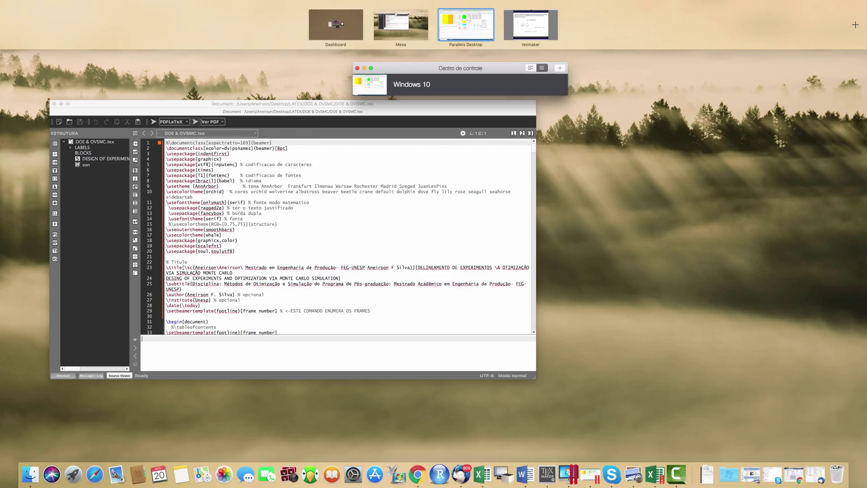
pyautogui.click(655, 474)
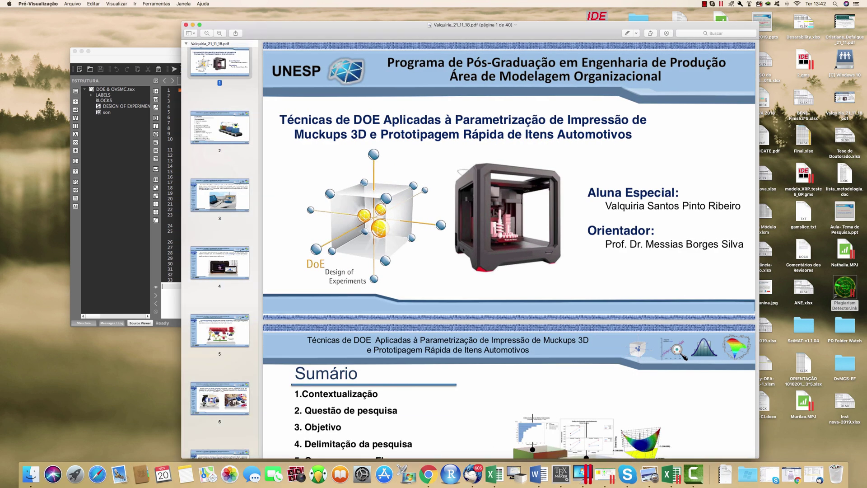
pyautogui.press('super+m')
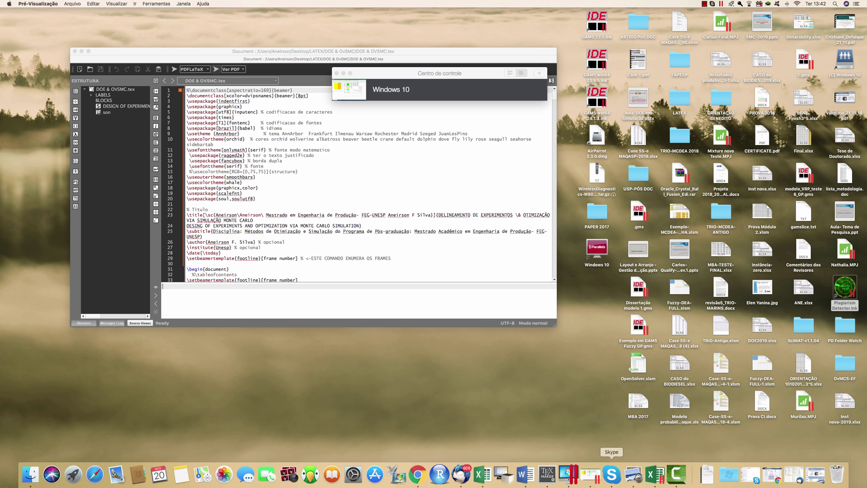
pyautogui.click(547, 474)
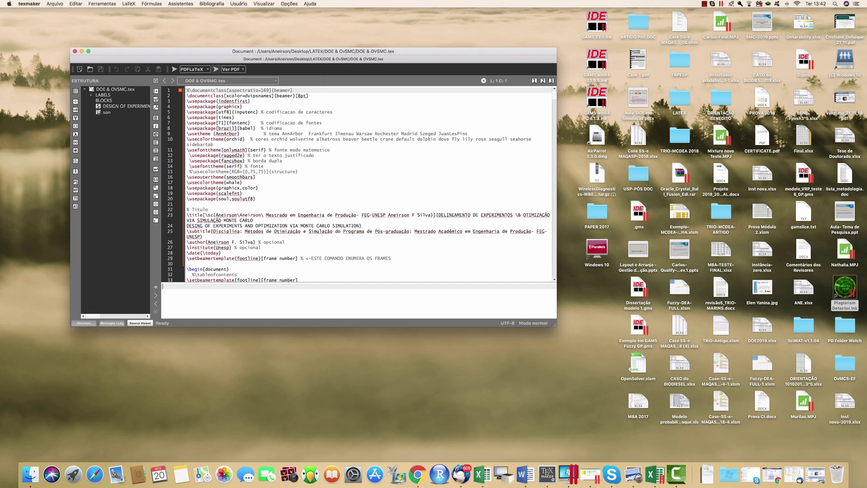
pyautogui.click(215, 69)
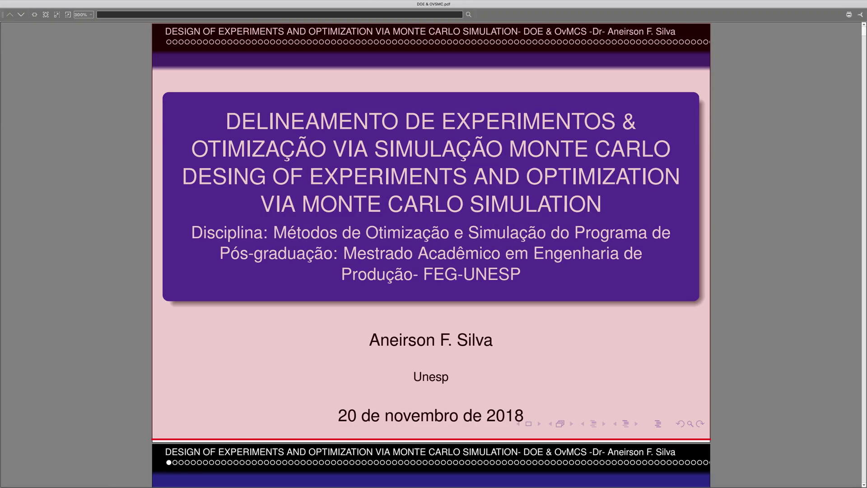
# - Look through the slides for the Desirability Function formulas and examine the NTB (Nominal Melhor) case with L, T and U
pyautogui.scroll(-20, 432, 253)
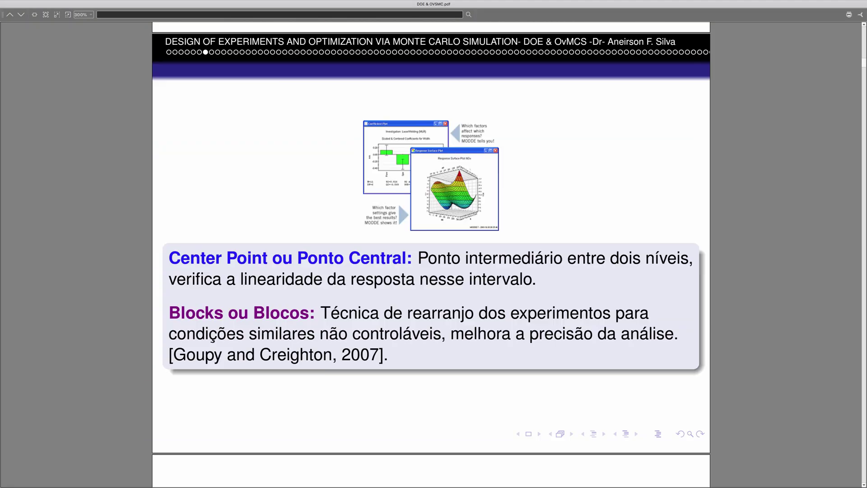
pyautogui.scroll(-20, 432, 253)
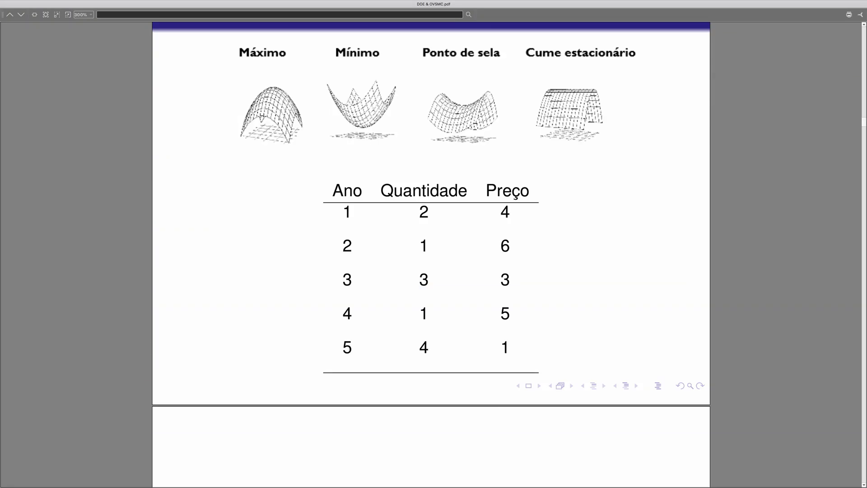
pyautogui.scroll(-5, 432, 253)
pyautogui.scroll(8, 432, 253)
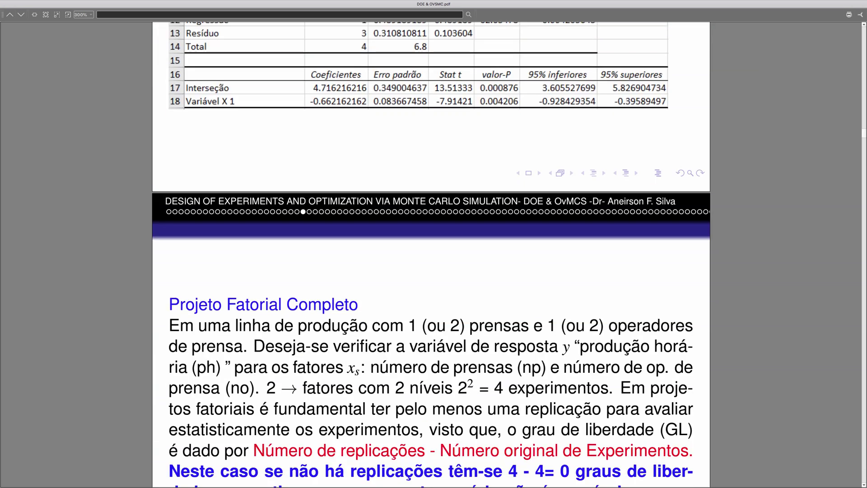
pyautogui.scroll(-20, 431, 252)
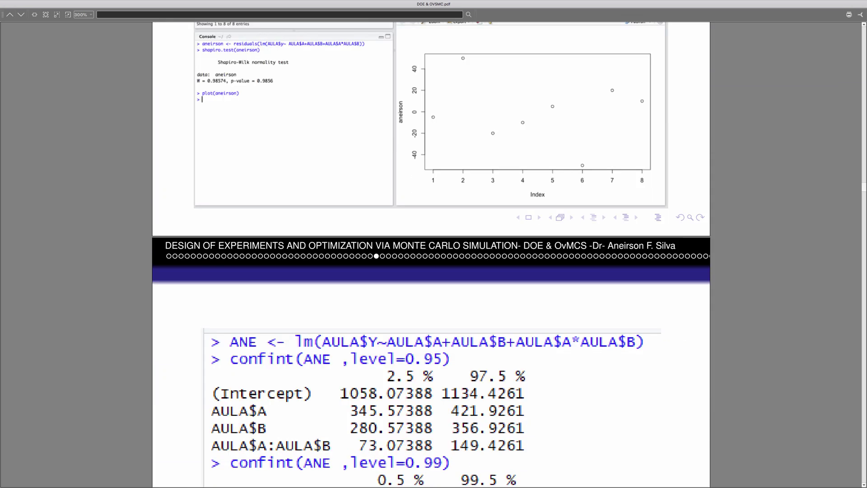
pyautogui.scroll(-20, 432, 253)
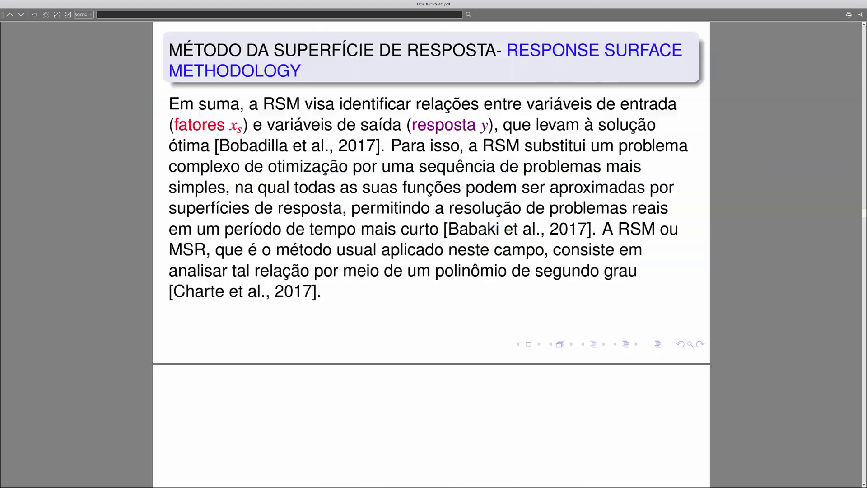
pyautogui.scroll(-20, 432, 253)
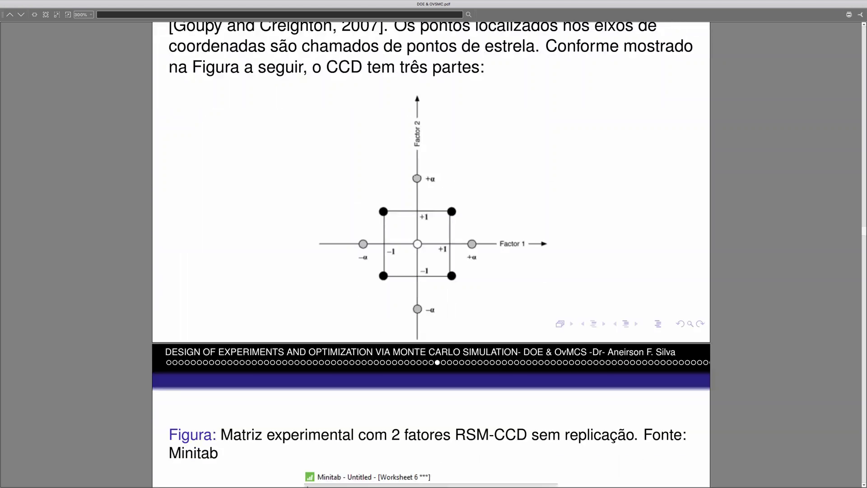
pyautogui.scroll(-10, 432, 253)
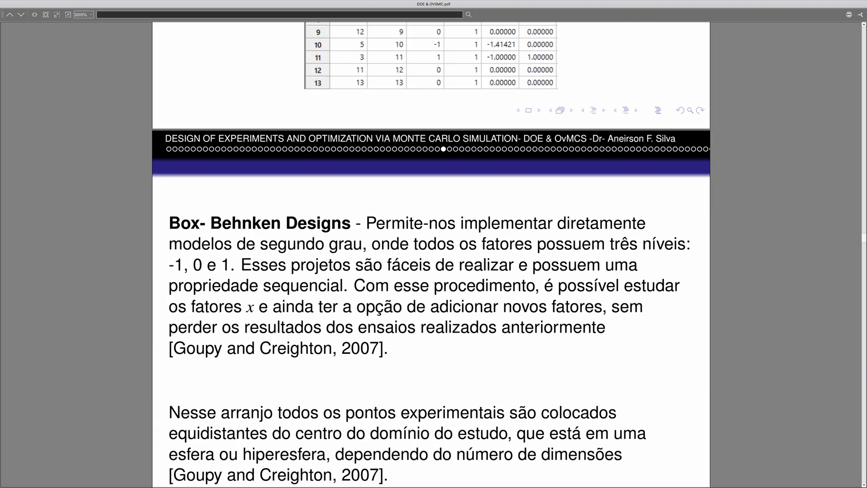
pyautogui.scroll(-20, 431, 253)
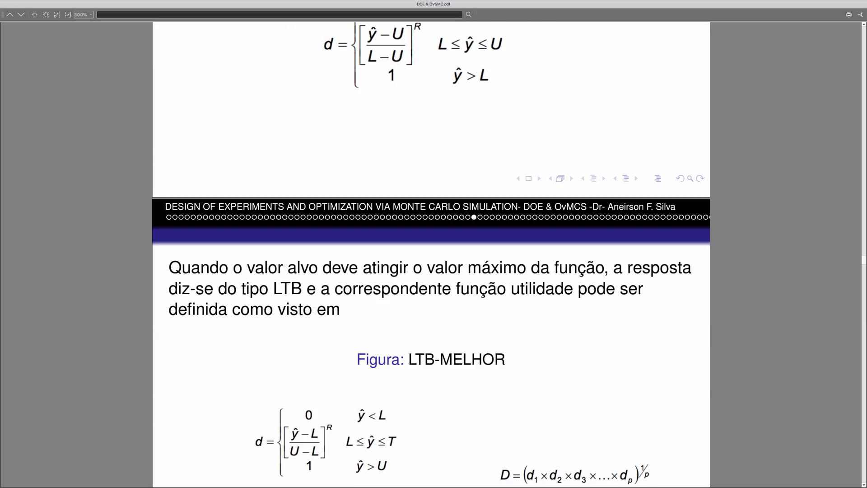
pyautogui.scroll(10, 431, 253)
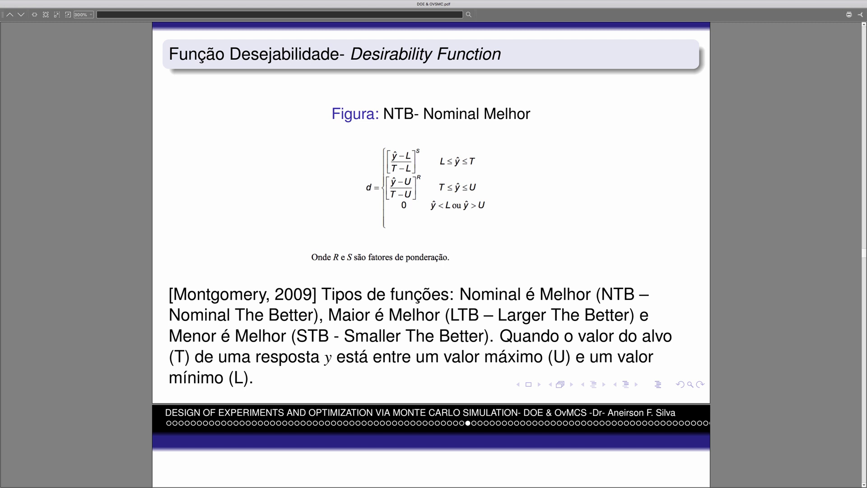
# - Return to the Excel workbook, review the d1=D formula in I16 and clear it
pyautogui.hotkey('ctrl', 'Up')
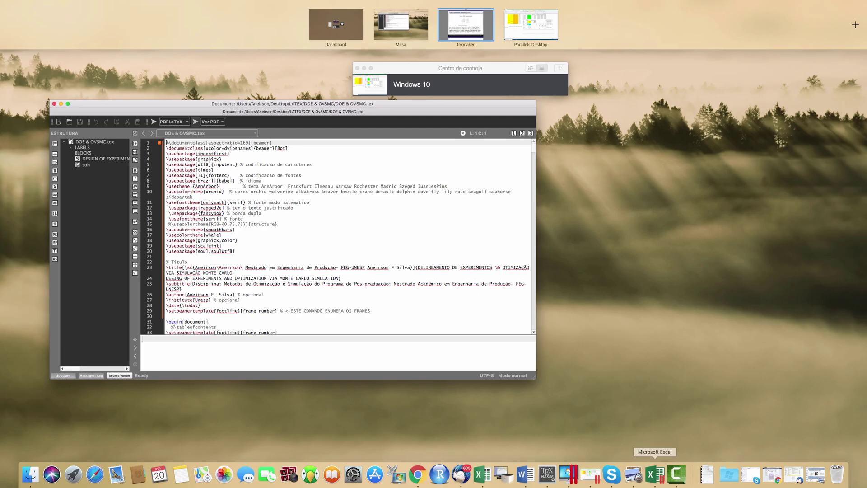
pyautogui.click(655, 474)
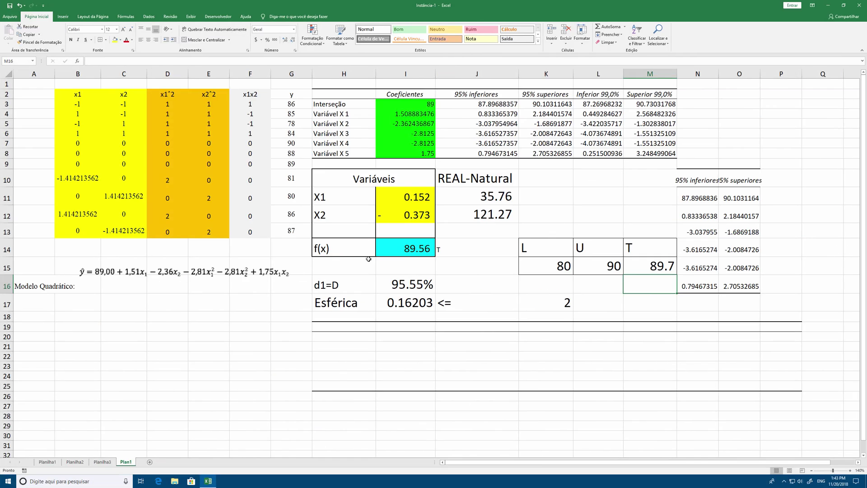
pyautogui.click(381, 260)
pyautogui.doubleClick(404, 286)
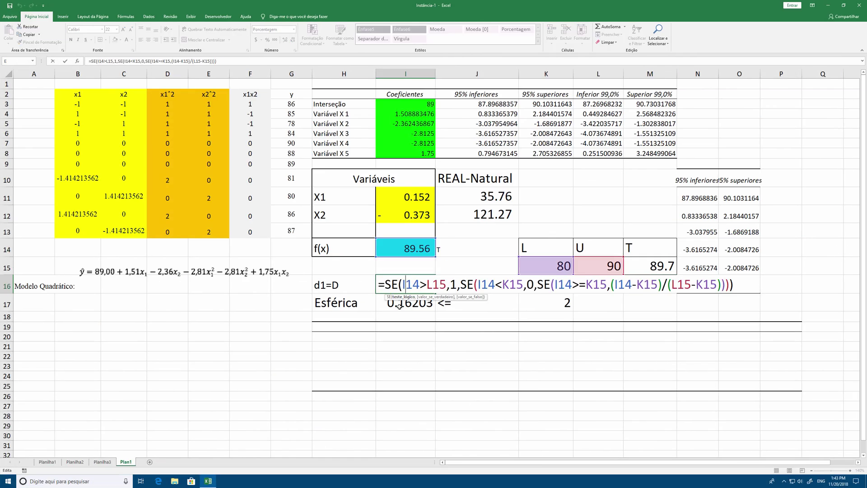
pyautogui.press('Escape')
pyautogui.press('Delete')
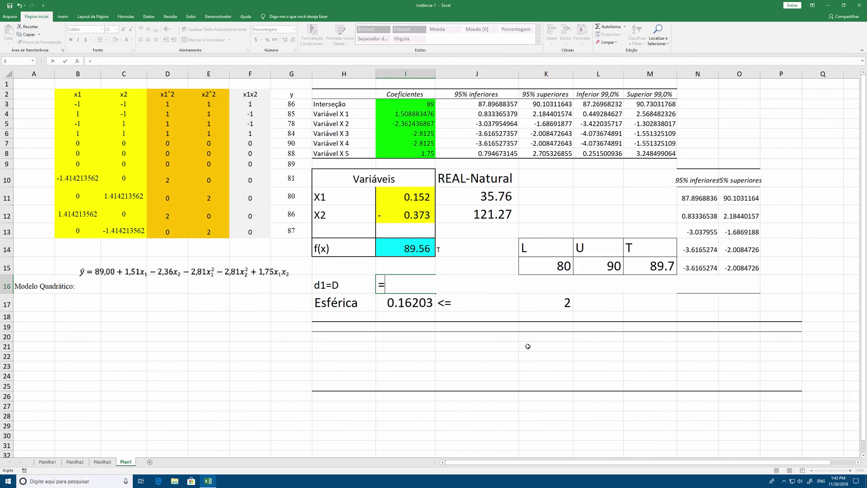
# - Start the d1=D formula in I16 with nested SE tests returning 0 when I14<K15 and 0 when I14>L15
pyautogui.write('=SE(')
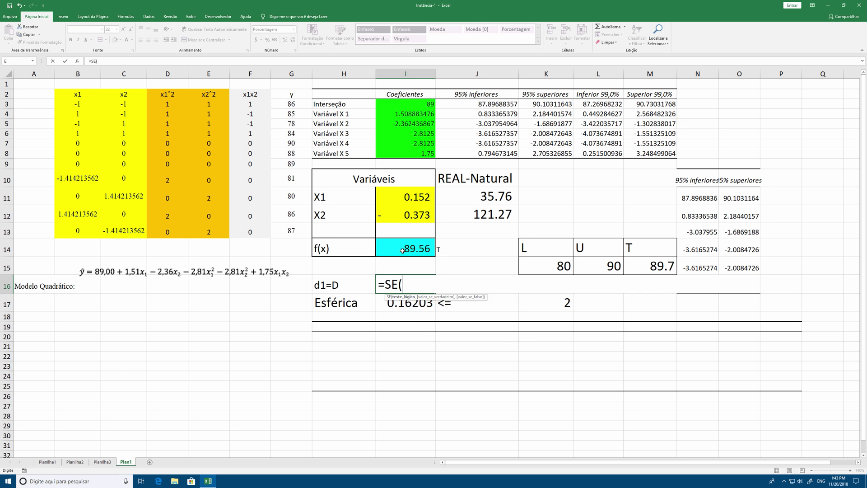
pyautogui.hscroll(1, 403, 249)
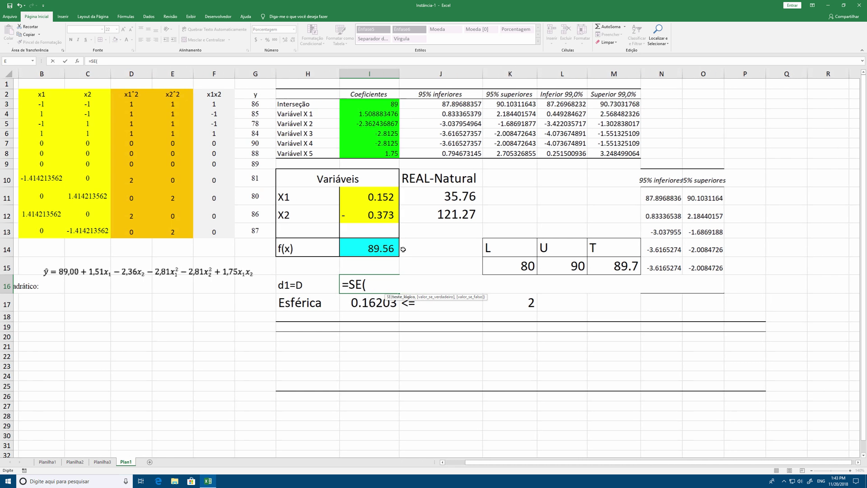
pyautogui.click(375, 255)
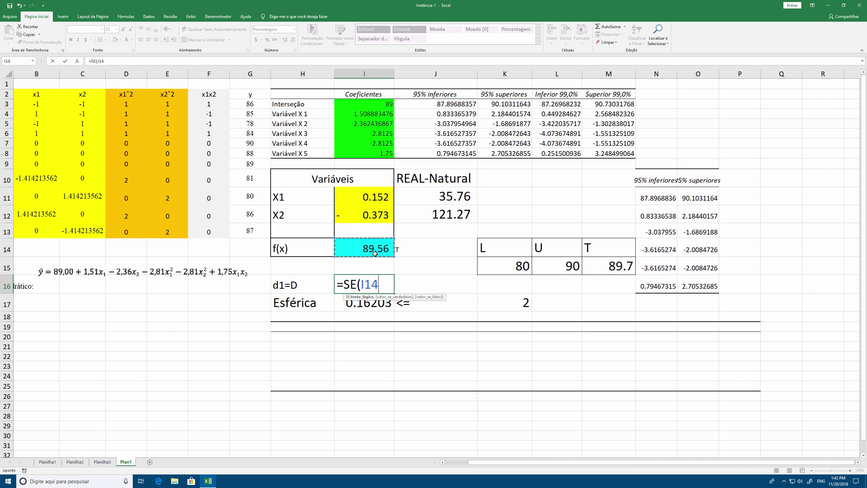
pyautogui.write('<')
pyautogui.click(514, 263)
pyautogui.write(',0,SE(')
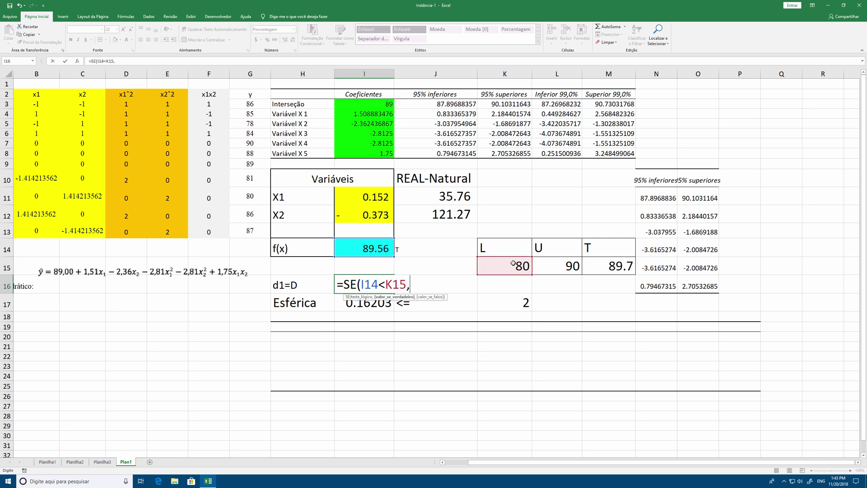
pyautogui.click(359, 248)
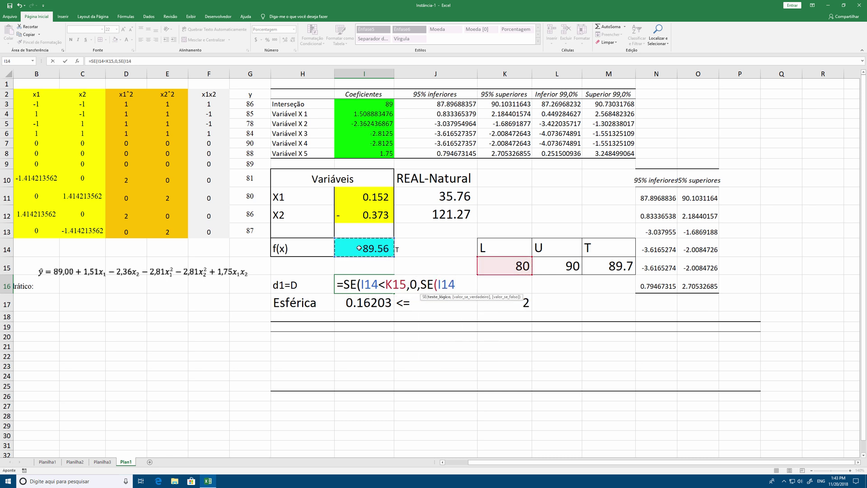
pyautogui.write('>')
pyautogui.click(578, 267)
pyautogui.write(',0,SE(')
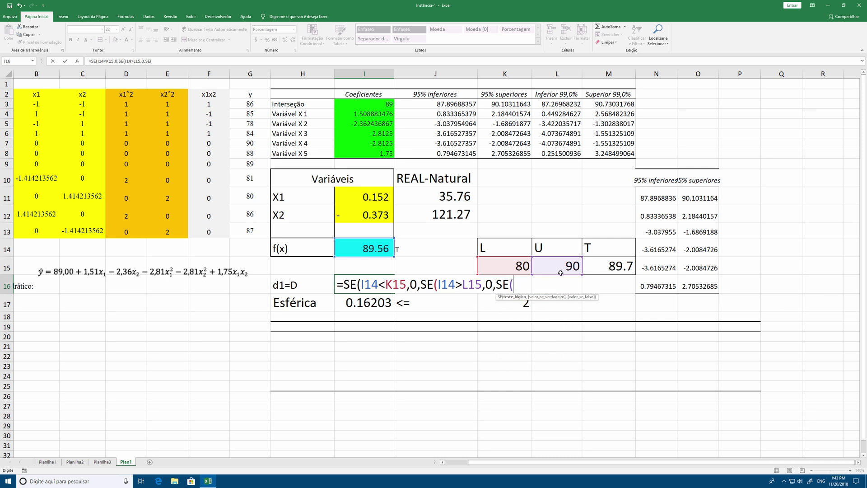
# - Add a third nested SE test, I14>=M15, to the I16 formula with (I14-L15)/(M15-K15) as its true value
pyautogui.click(371, 250)
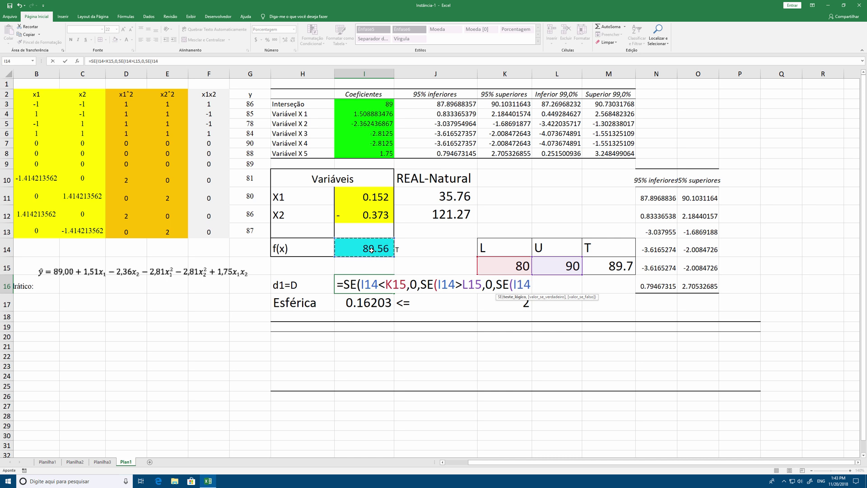
pyautogui.write('>=')
pyautogui.click(602, 268)
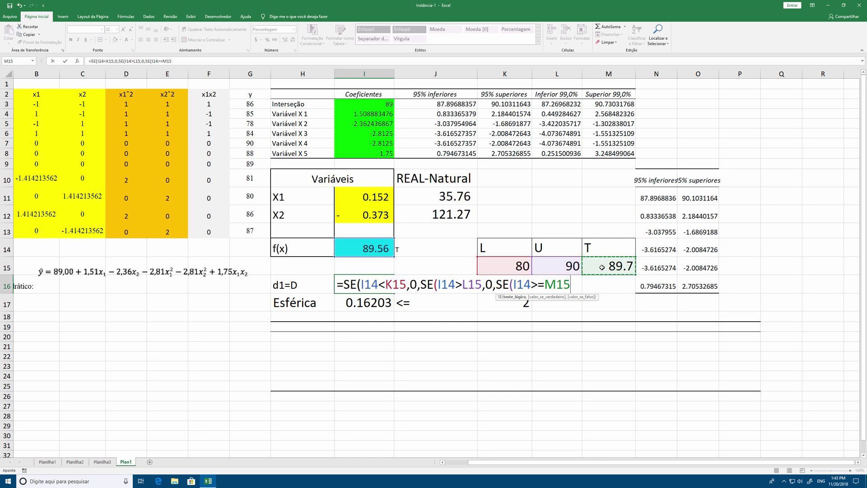
pyautogui.write(',(')
pyautogui.click(374, 251)
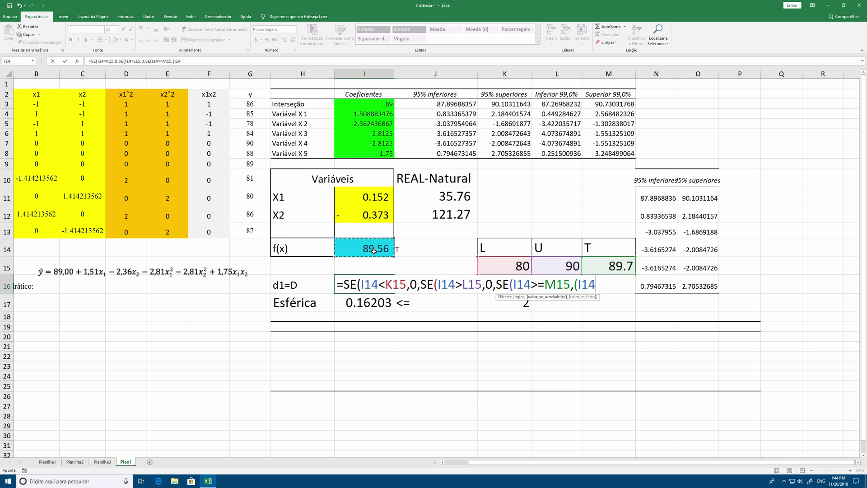
pyautogui.write('-')
pyautogui.click(556, 267)
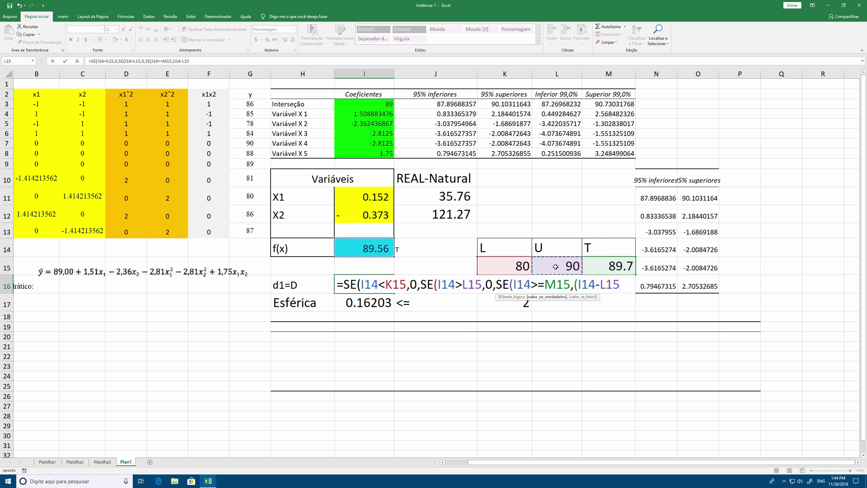
pyautogui.write(')/(')
pyautogui.click(621, 266)
pyautogui.write('-')
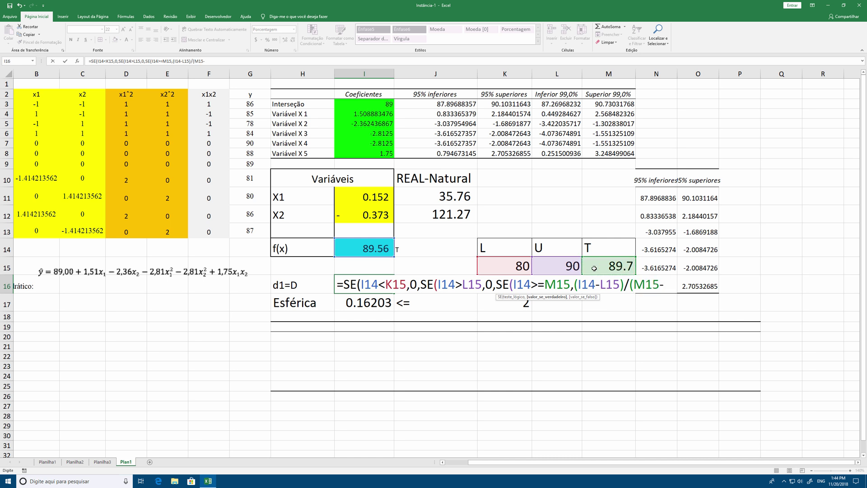
pyautogui.click(513, 262)
pyautogui.write(')')
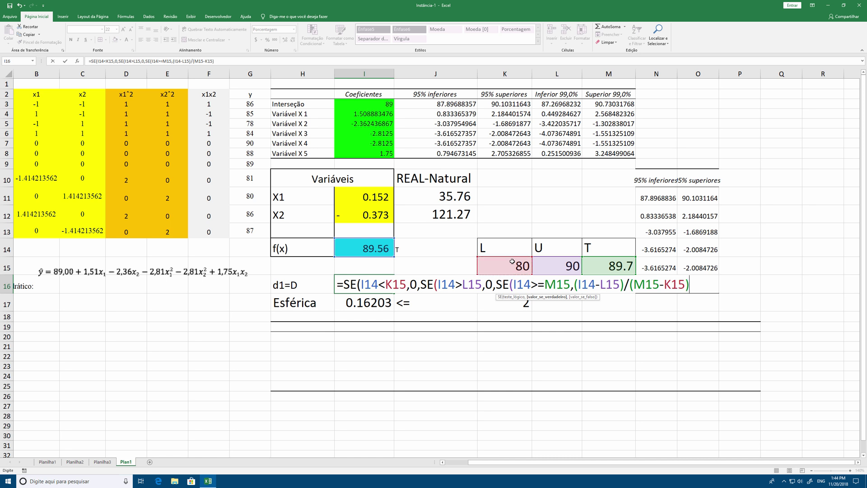
# - Add (I14-K15)/(M15-K15) as the last false value, close all SE functions and enter the I16 formula
pyautogui.write(',(')
pyautogui.click(358, 249)
pyautogui.write('-')
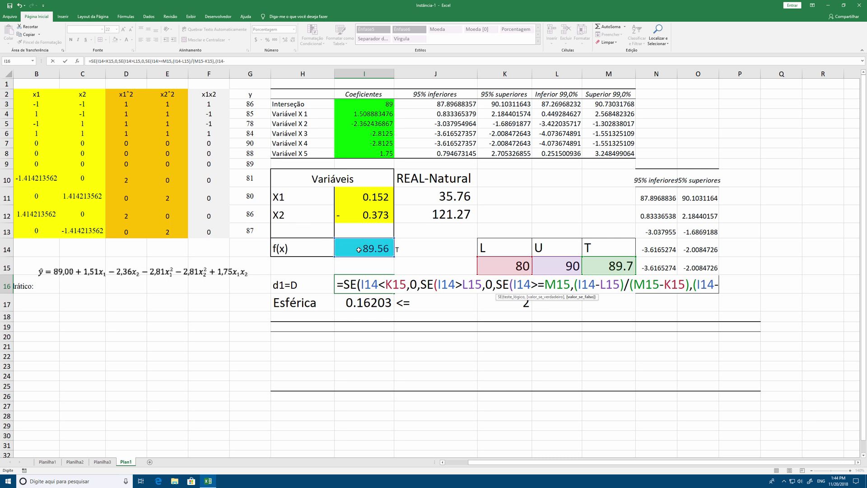
pyautogui.click(502, 260)
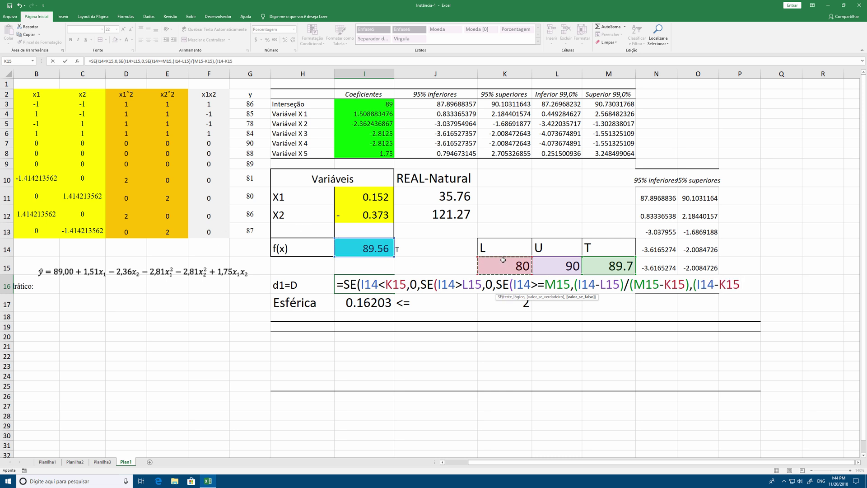
pyautogui.write(')/(')
pyautogui.click(611, 269)
pyautogui.write('-')
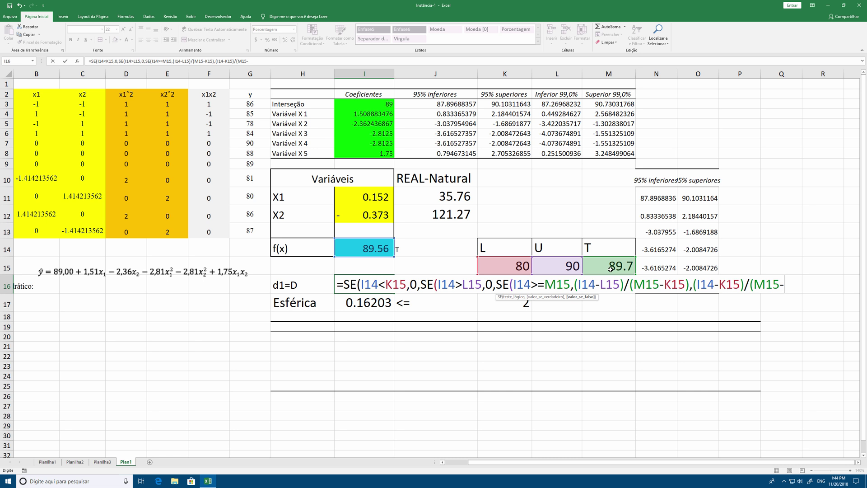
pyautogui.click(524, 266)
pyautogui.write('))')
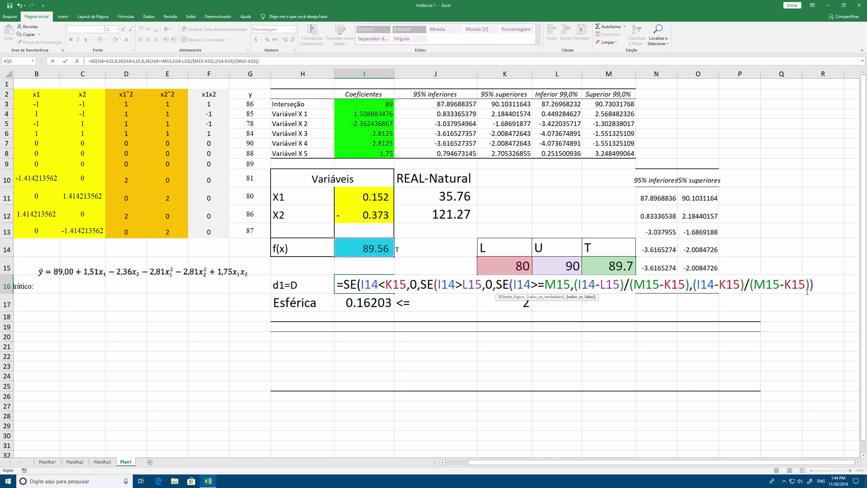
pyautogui.write('))')
pyautogui.press('Return')
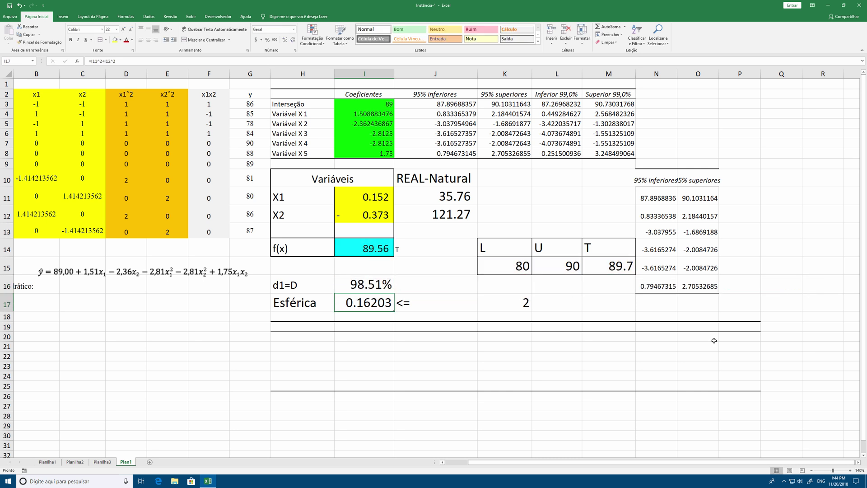
# - Reset both variables X1 and X2 in I11 and I12 to 0
pyautogui.click(374, 199)
pyautogui.press('BackSpace')
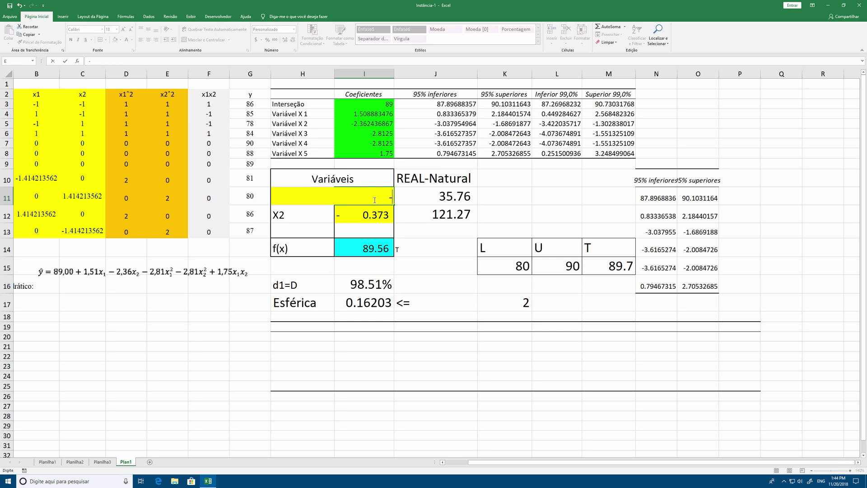
pyautogui.write('0')
pyautogui.press('Return')
pyautogui.write('0')
pyautogui.press('Return')
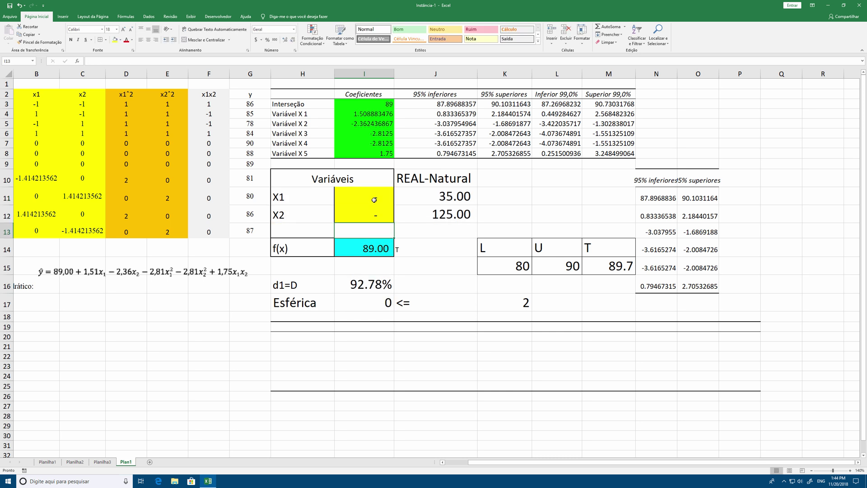
# - Run Solver to maximize I16 by changing I11:I12 with I17<=K17, keep the solution, and check target T against f(x)
pyautogui.click(149, 16)
pyautogui.click(602, 35)
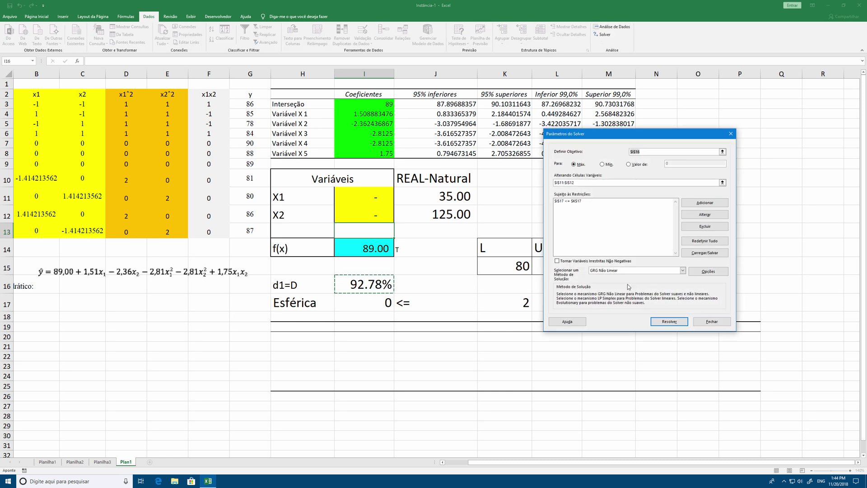
pyautogui.click(660, 324)
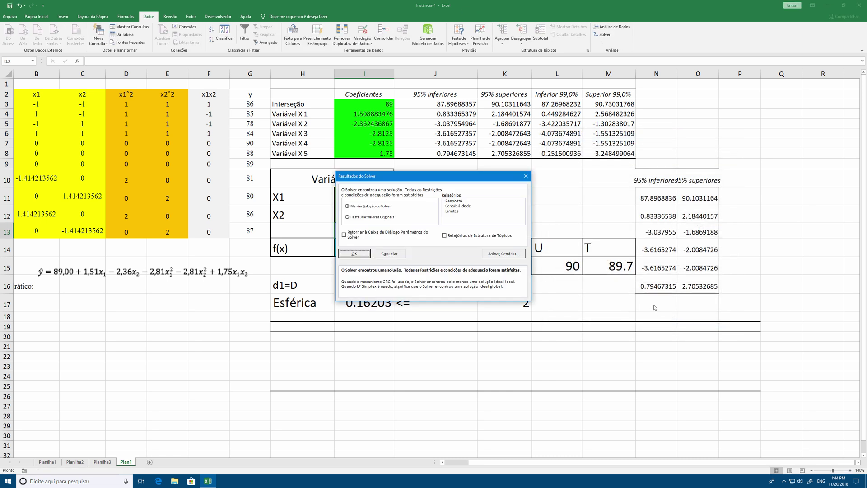
pyautogui.click(349, 255)
pyautogui.click(361, 317)
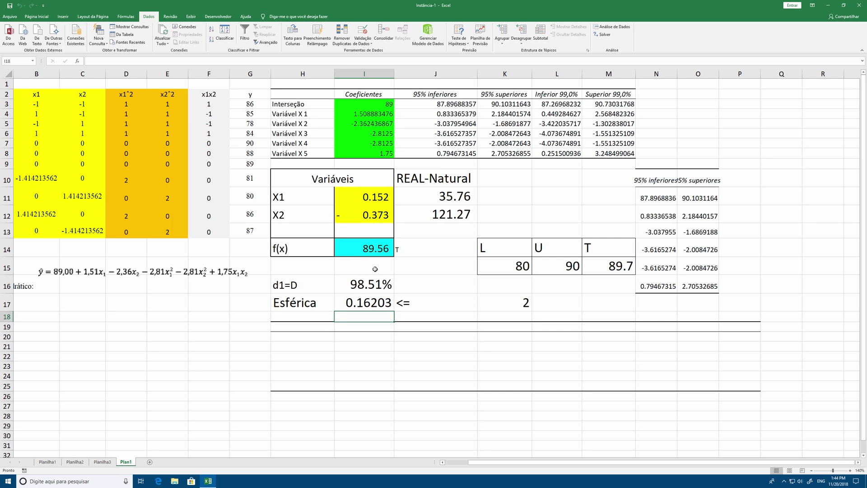
pyautogui.click(613, 271)
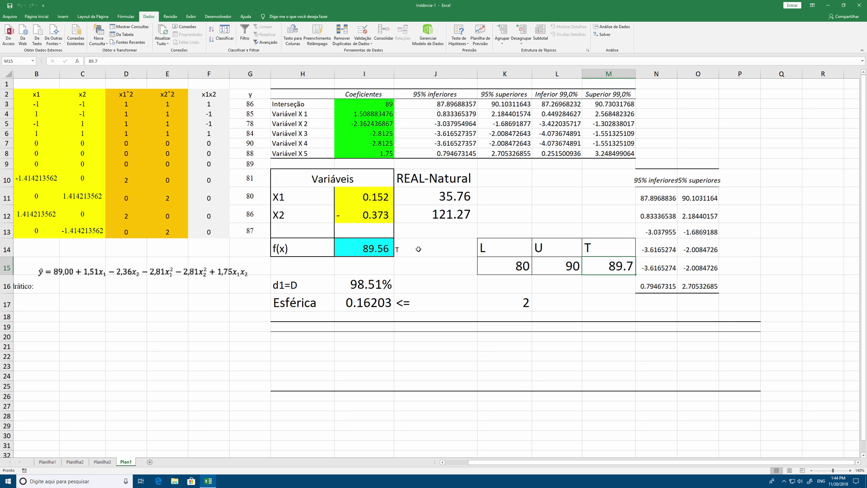
pyautogui.click(382, 251)
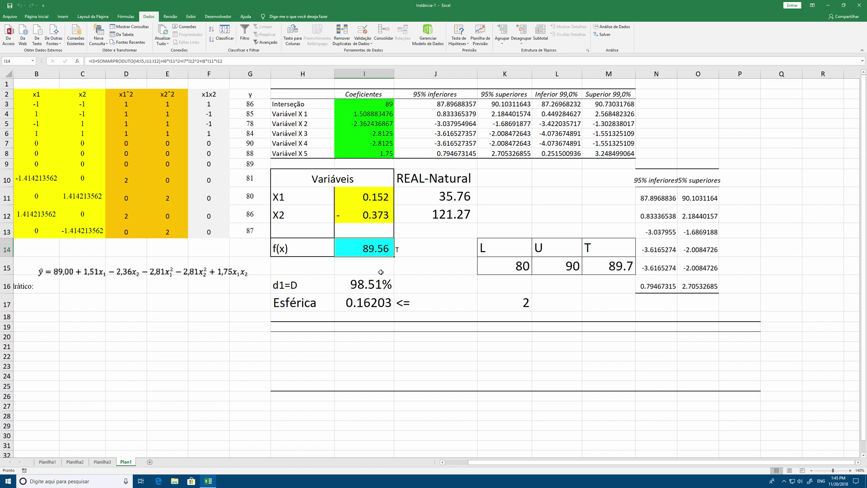
pyautogui.hotkey('ctrl', 'Up')
pyautogui.hotkey('ctrl', 'Up')
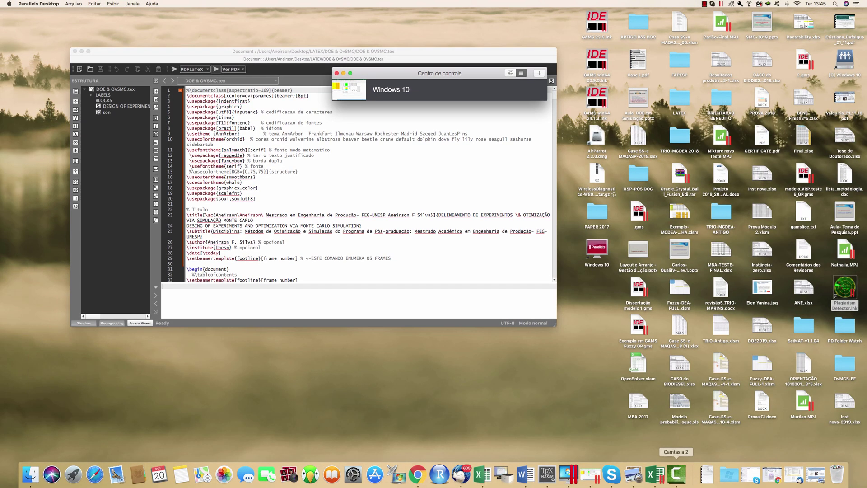
pyautogui.click(704, 4)
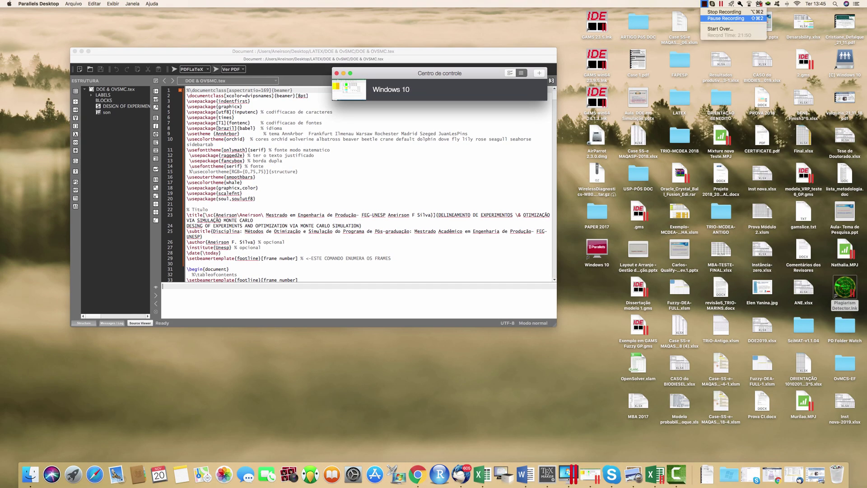
pyautogui.click(726, 19)
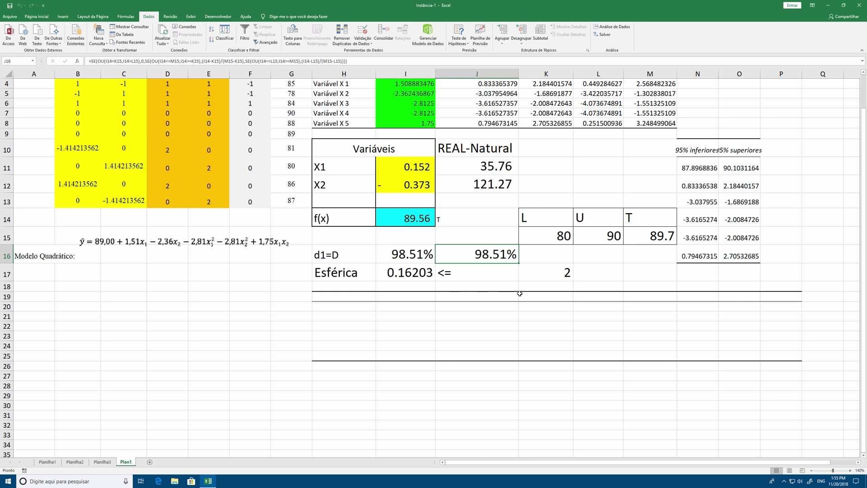
# - Review the nested SE/OU desirability formula in J16 and switch to DOE & OvSMC.pdf to examine the NTB Desirability Function slide
pyautogui.doubleClick(472, 254)
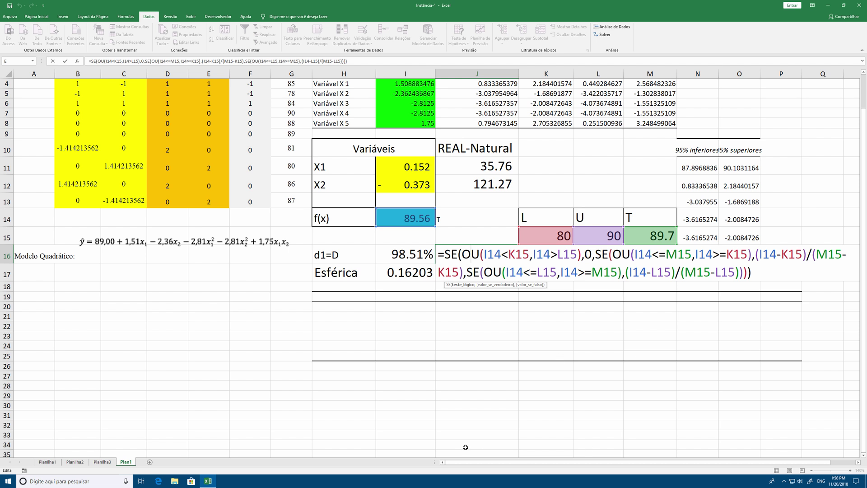
pyautogui.hotkey('ctrl', 'Return')
pyautogui.hotkey('ctrl', 'Left')
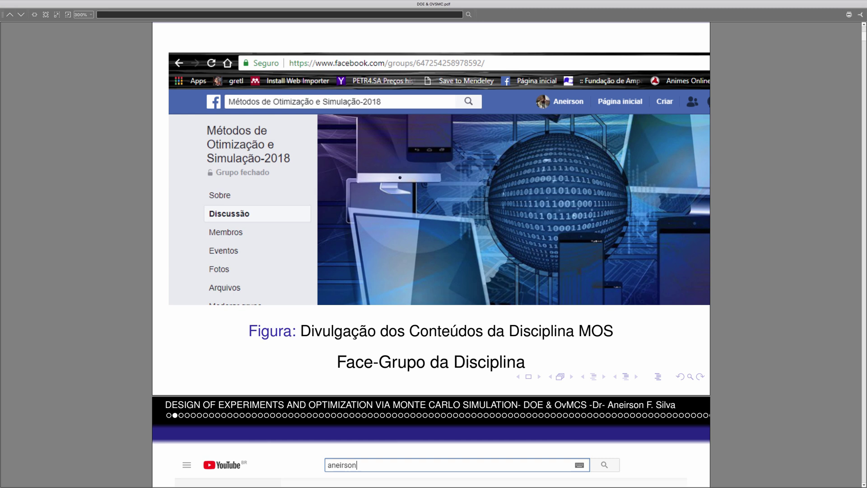
pyautogui.scroll(-20, 431, 253)
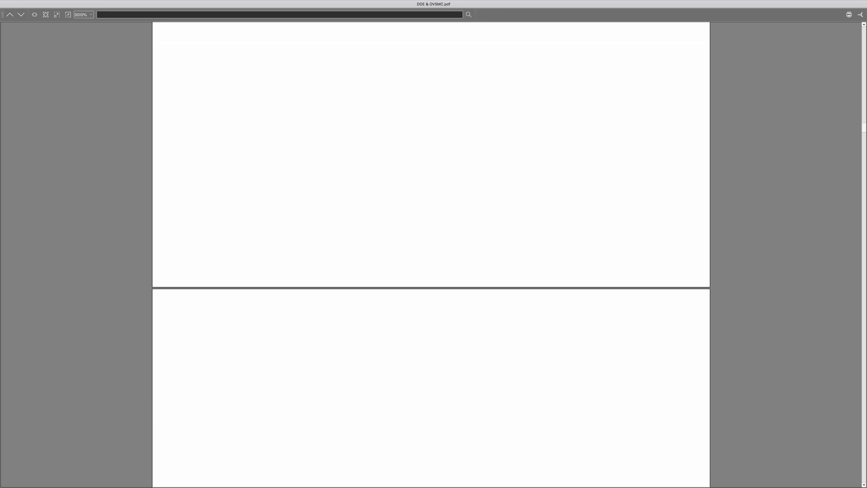
pyautogui.scroll(-20, 431, 253)
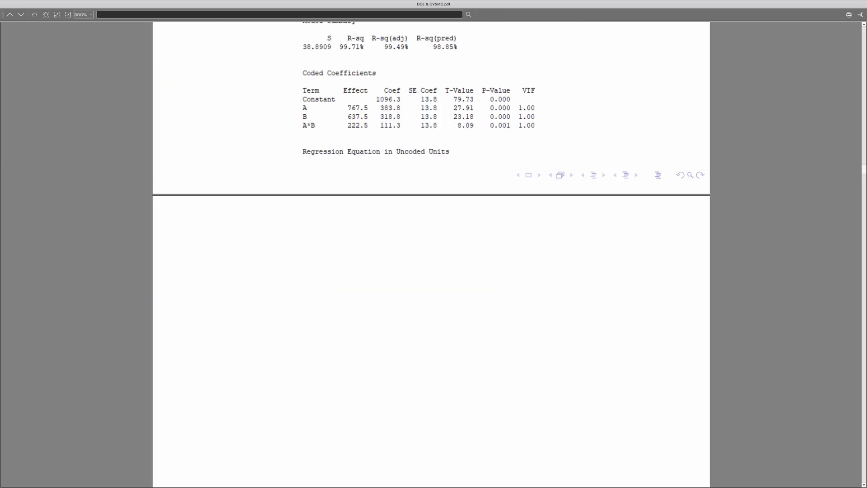
pyautogui.scroll(-20, 432, 253)
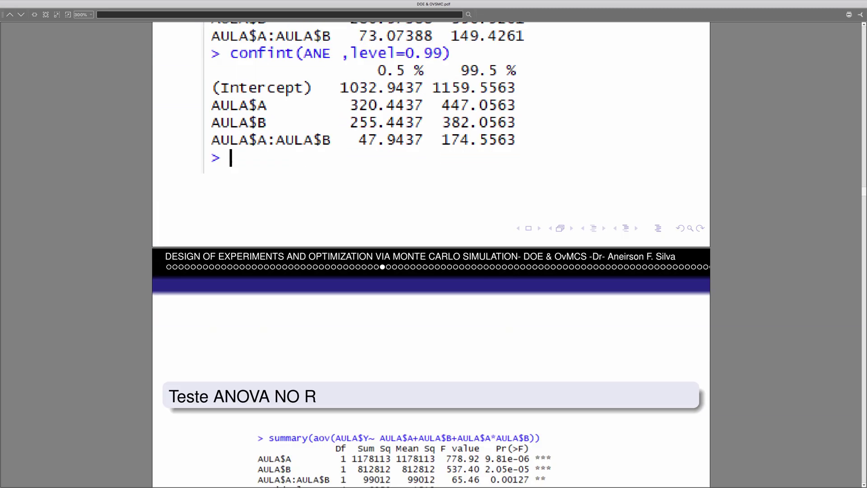
pyautogui.scroll(-20, 431, 253)
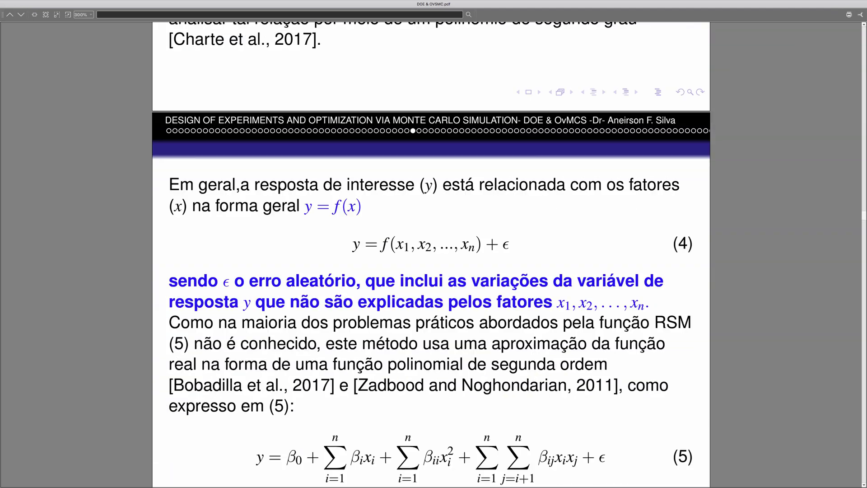
pyautogui.scroll(-20, 432, 252)
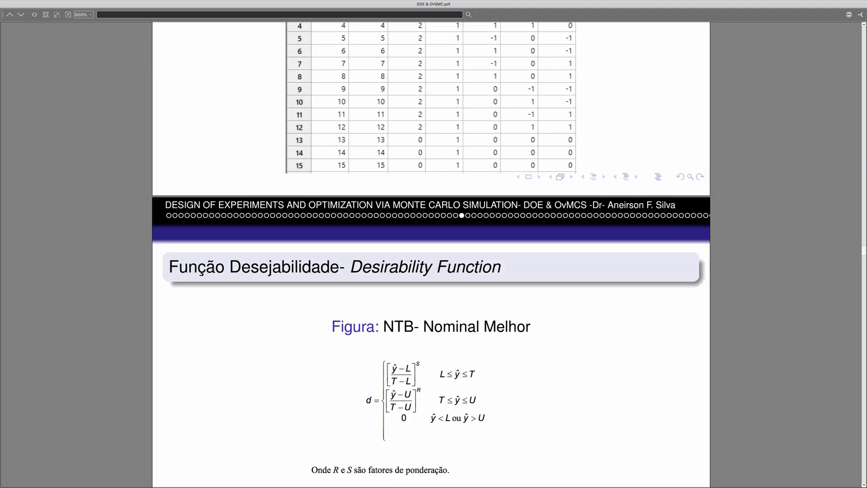
pyautogui.scroll(-6, 431, 253)
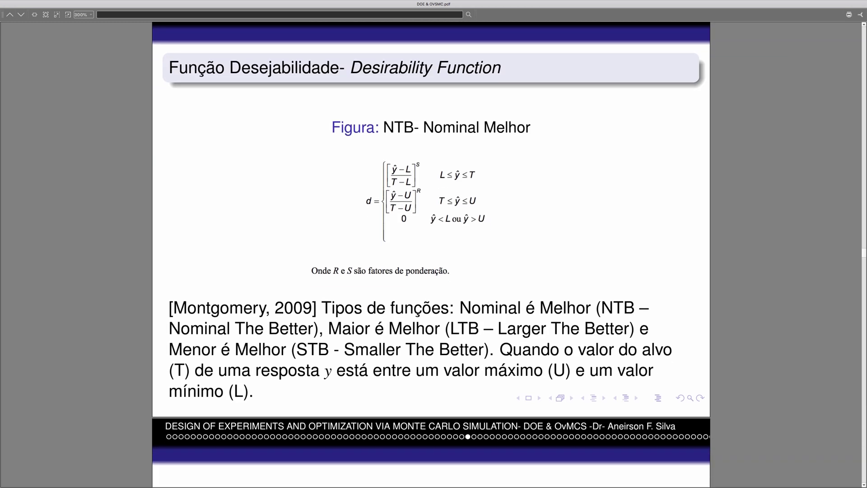